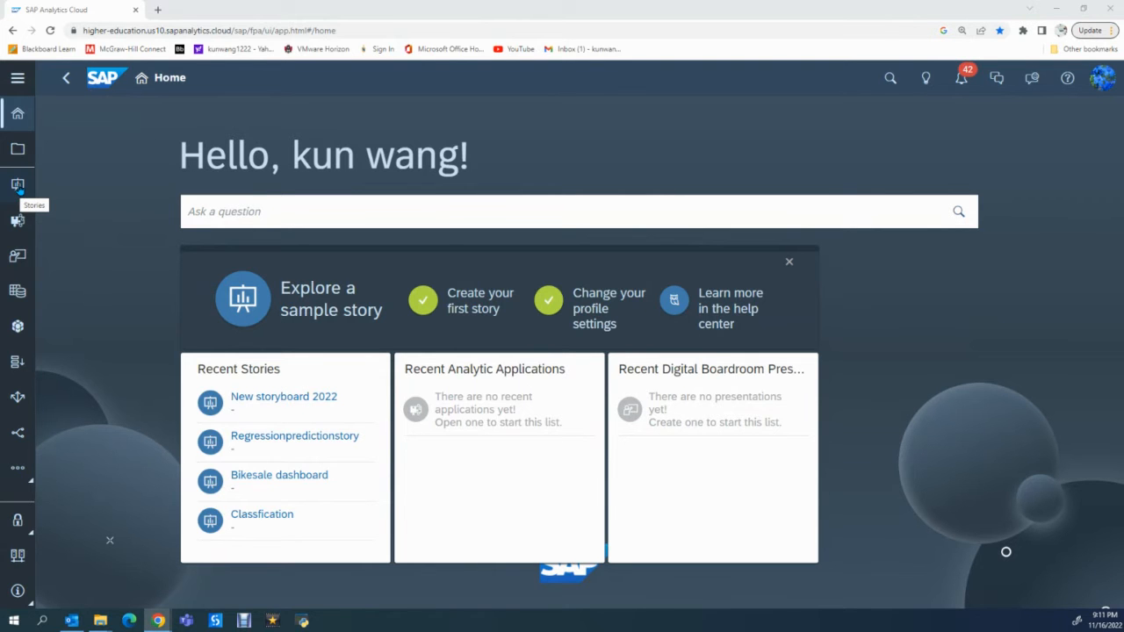
- Create a new Responsive story using the Classic Design Experience
{"action": "left_click", "coordinate": [18, 186]}
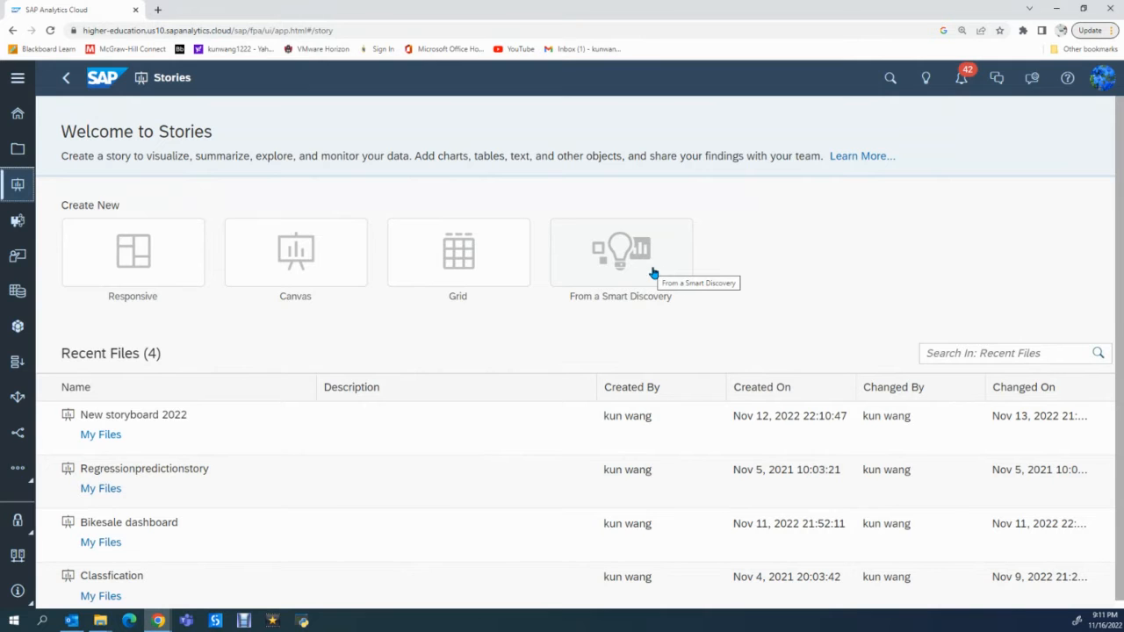
{"action": "left_click", "coordinate": [157, 269]}
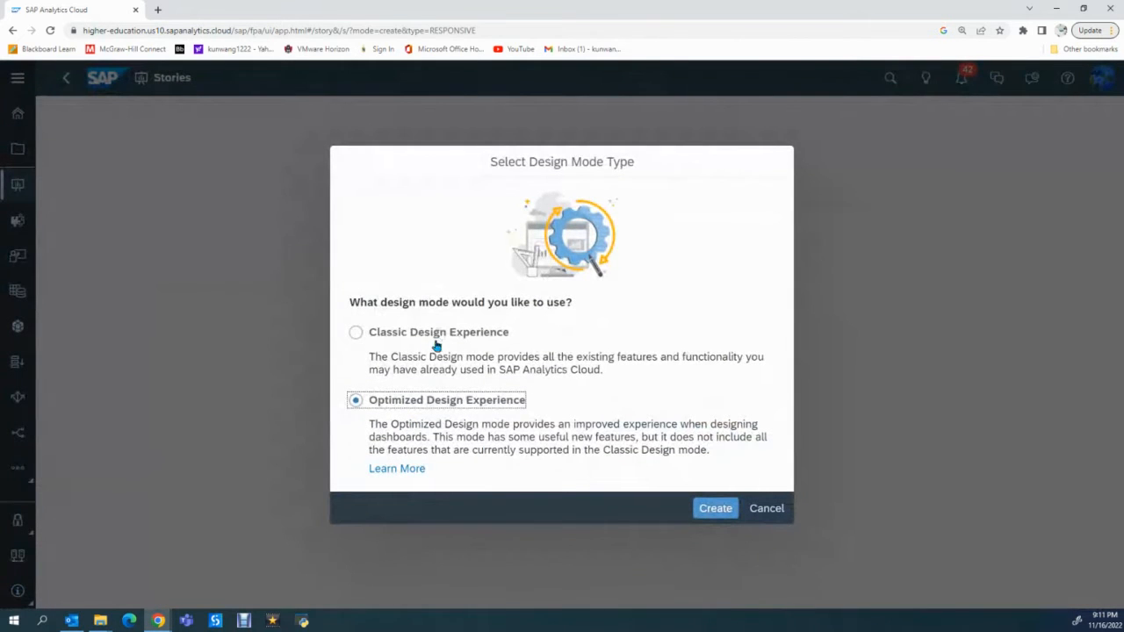
{"action": "left_click", "coordinate": [356, 333]}
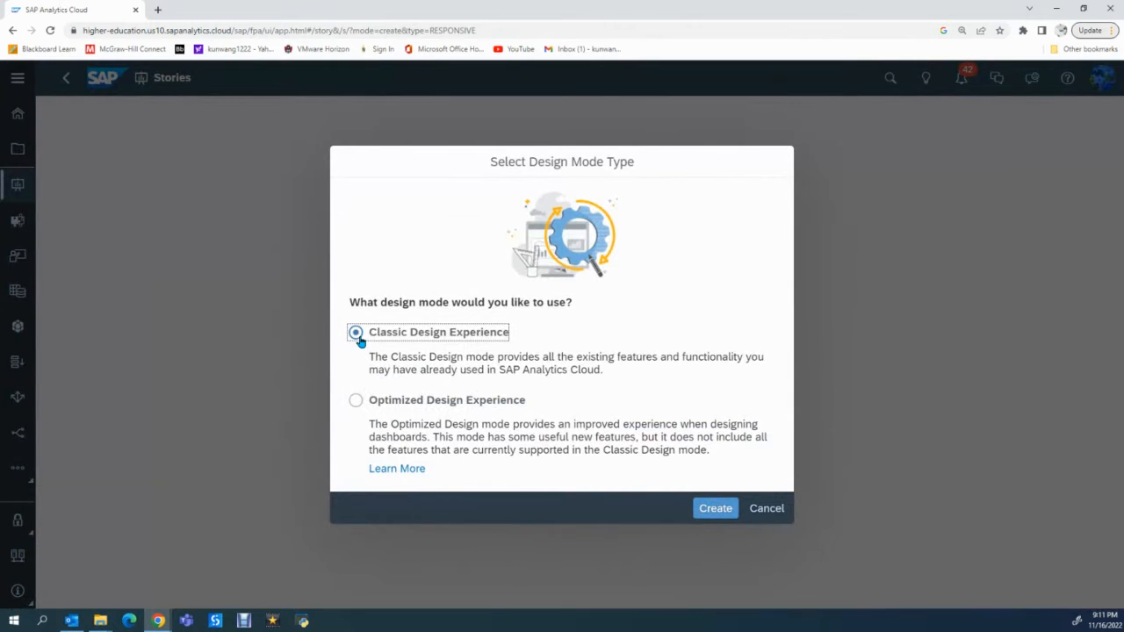
{"action": "left_click", "coordinate": [720, 514]}
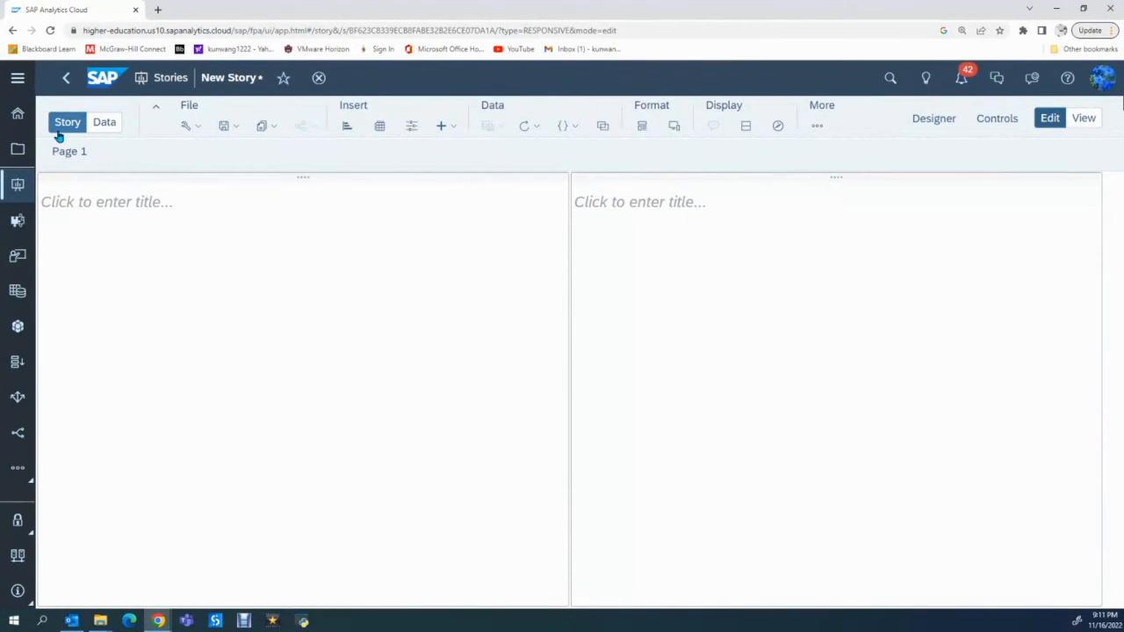
- Add data to the story from the existing model 2022GB Story and list its available dimensions
{"action": "left_click", "coordinate": [106, 126]}
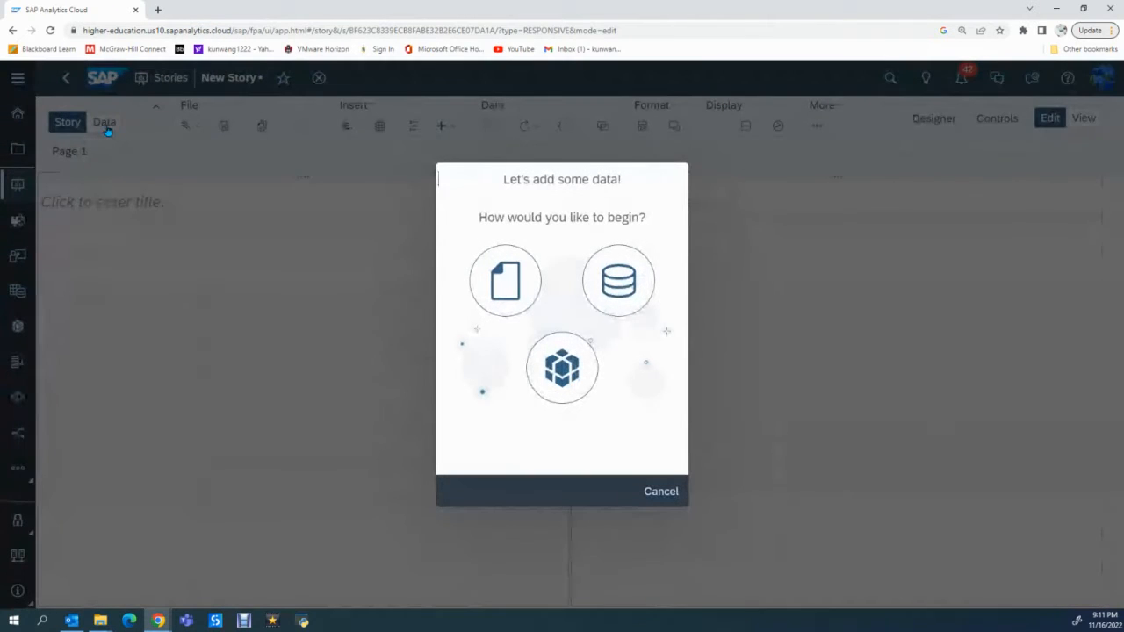
{"action": "left_click", "coordinate": [563, 373]}
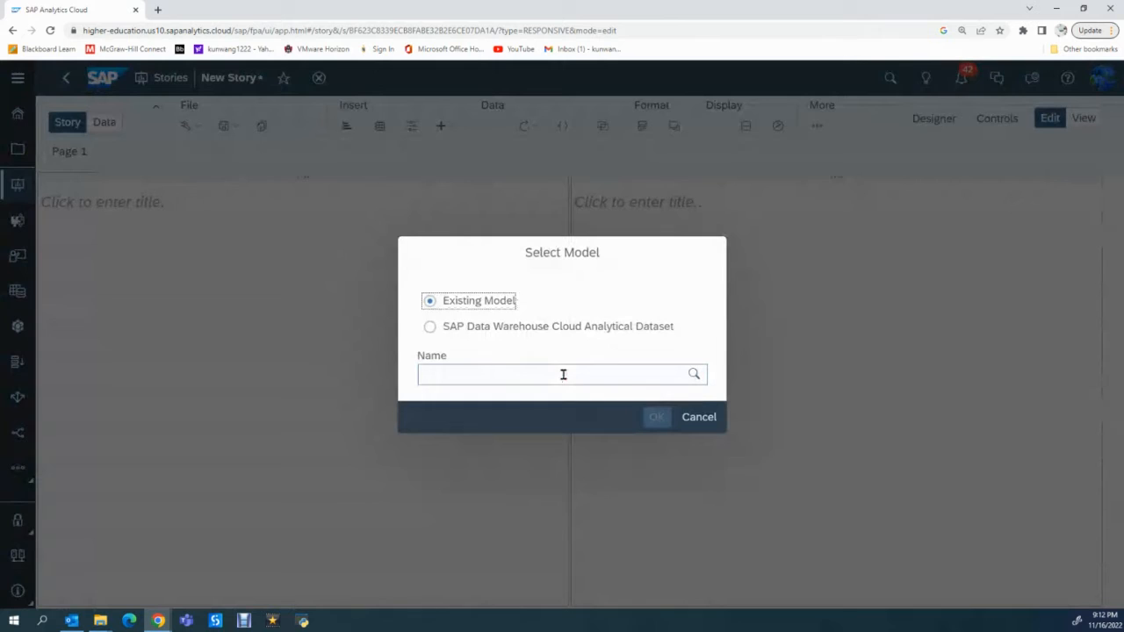
{"action": "left_click", "coordinate": [562, 374]}
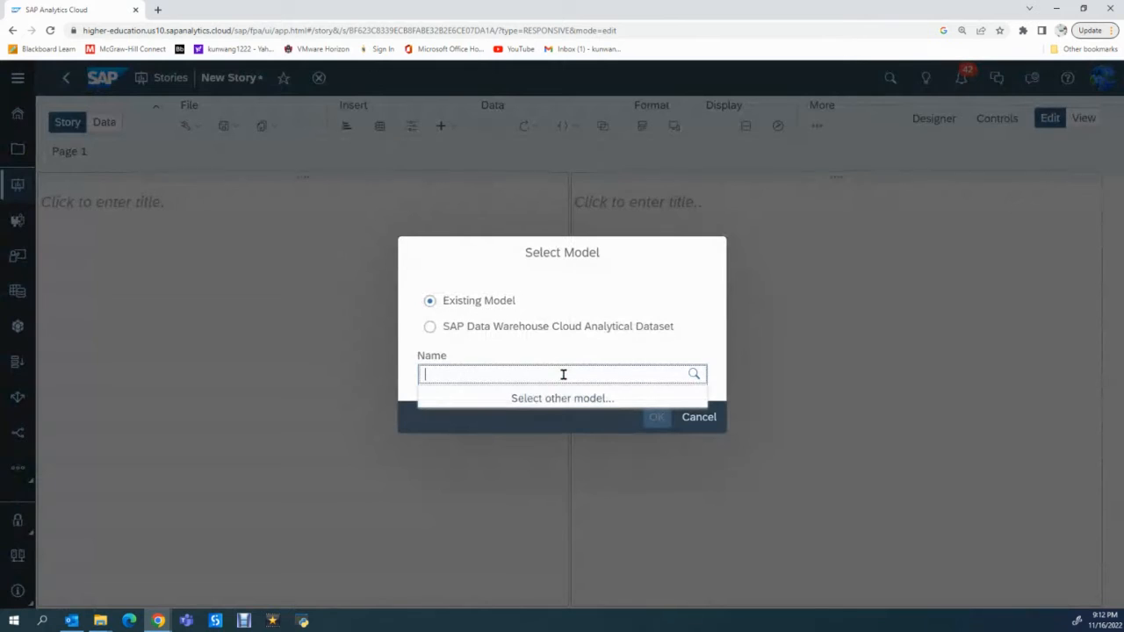
{"action": "left_click", "coordinate": [558, 399]}
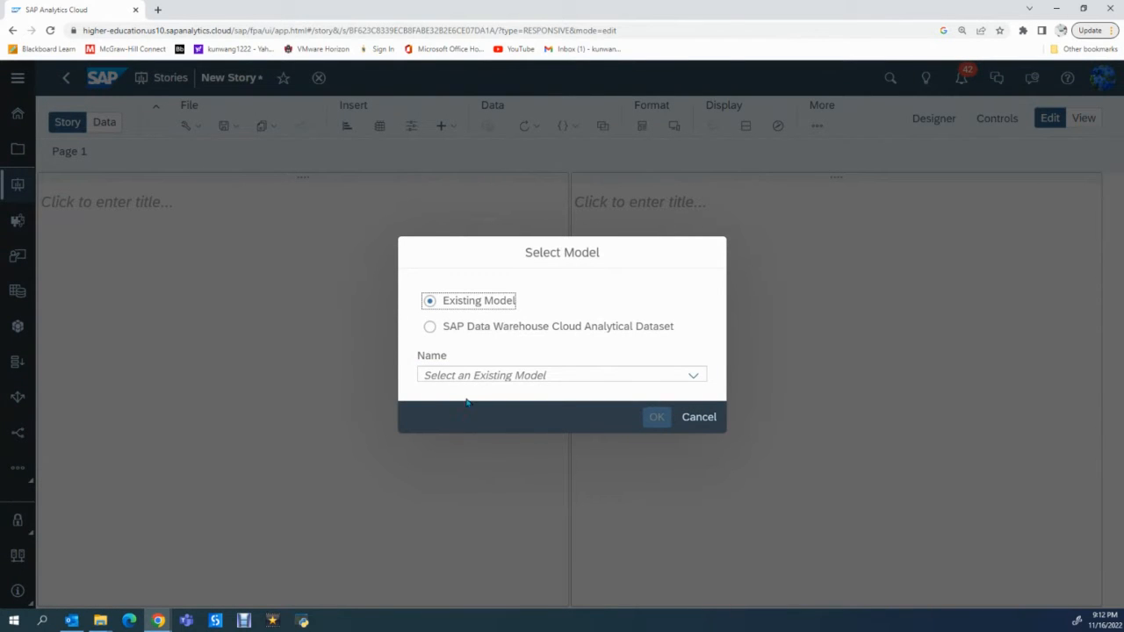
{"action": "left_click", "coordinate": [514, 378]}
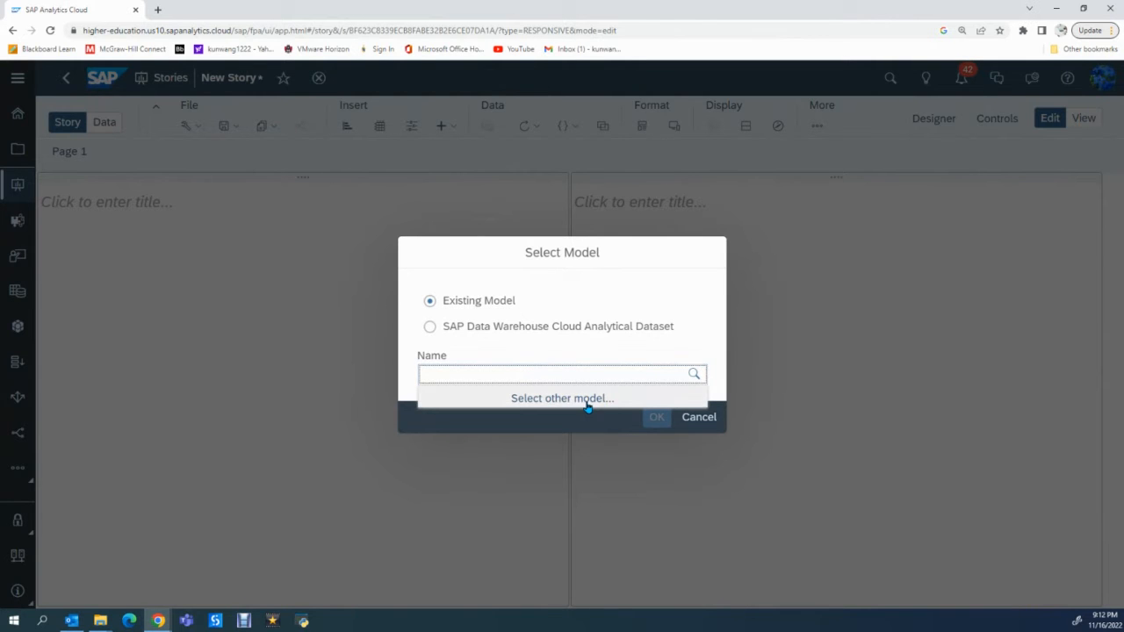
{"action": "left_click", "coordinate": [587, 403]}
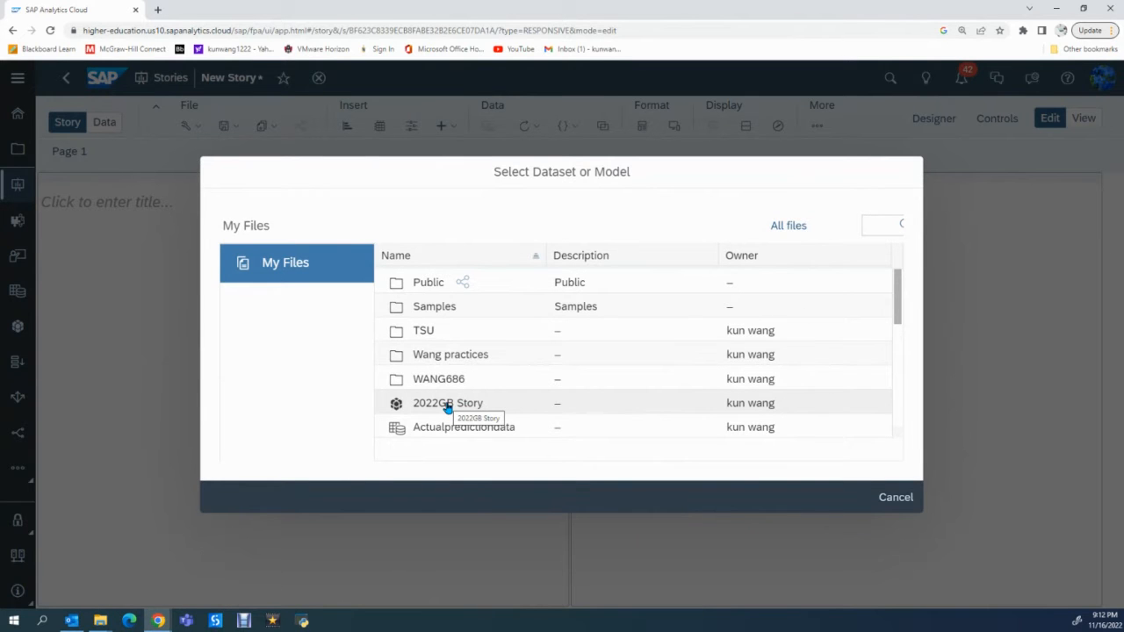
{"action": "left_click", "coordinate": [447, 403]}
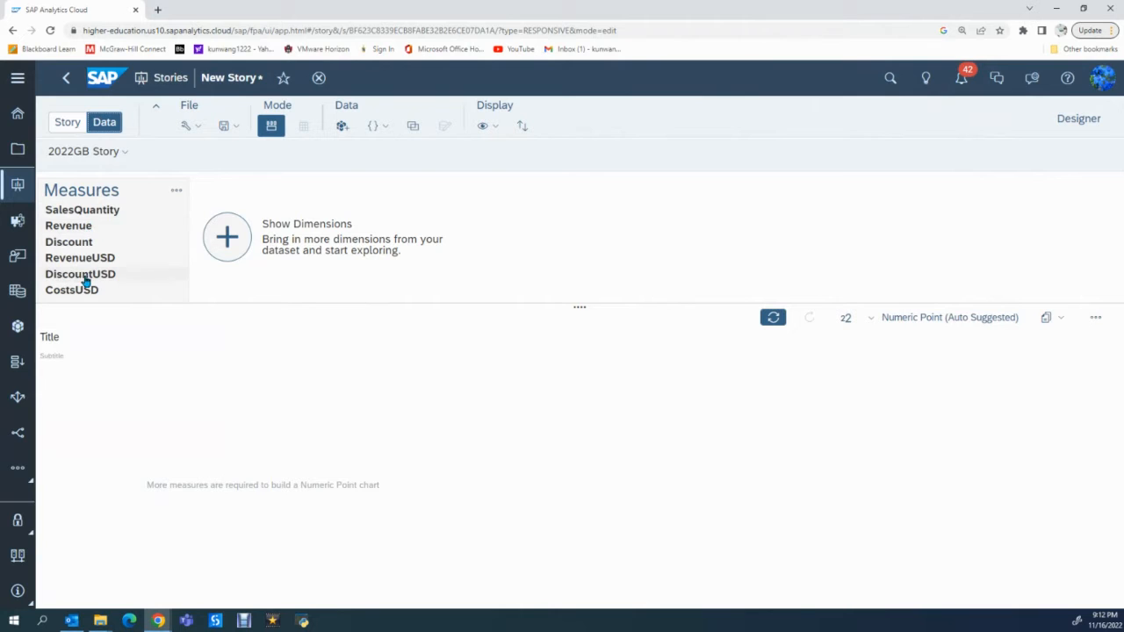
{"action": "left_click", "coordinate": [224, 242]}
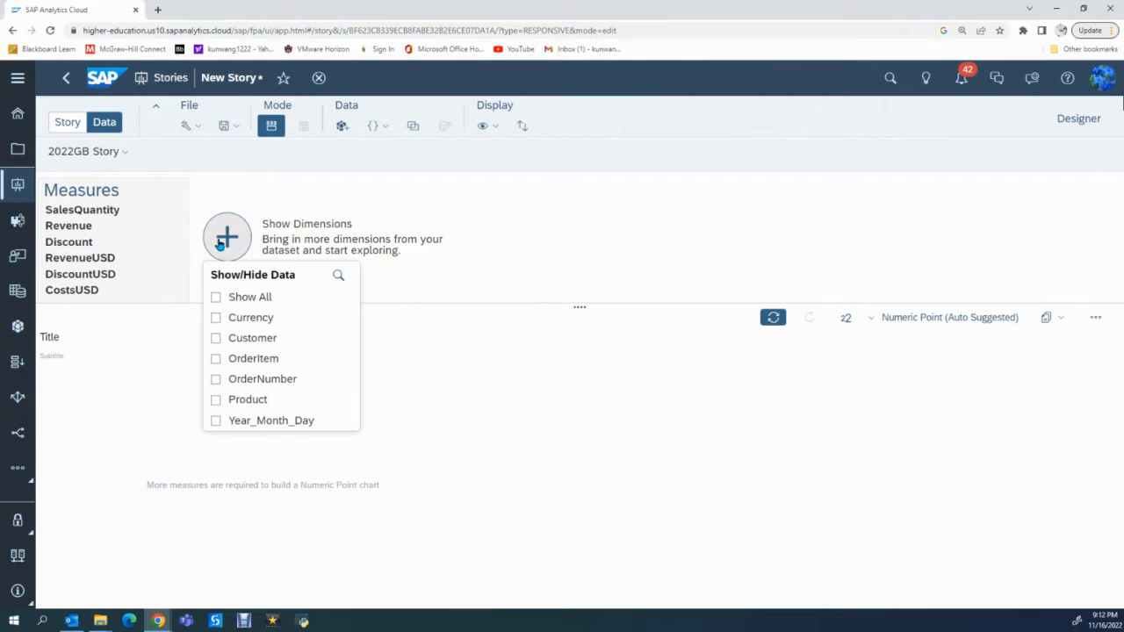
- Return to the story page and title the first lane "Global bike Revenue Map"
{"action": "left_click", "coordinate": [67, 123]}
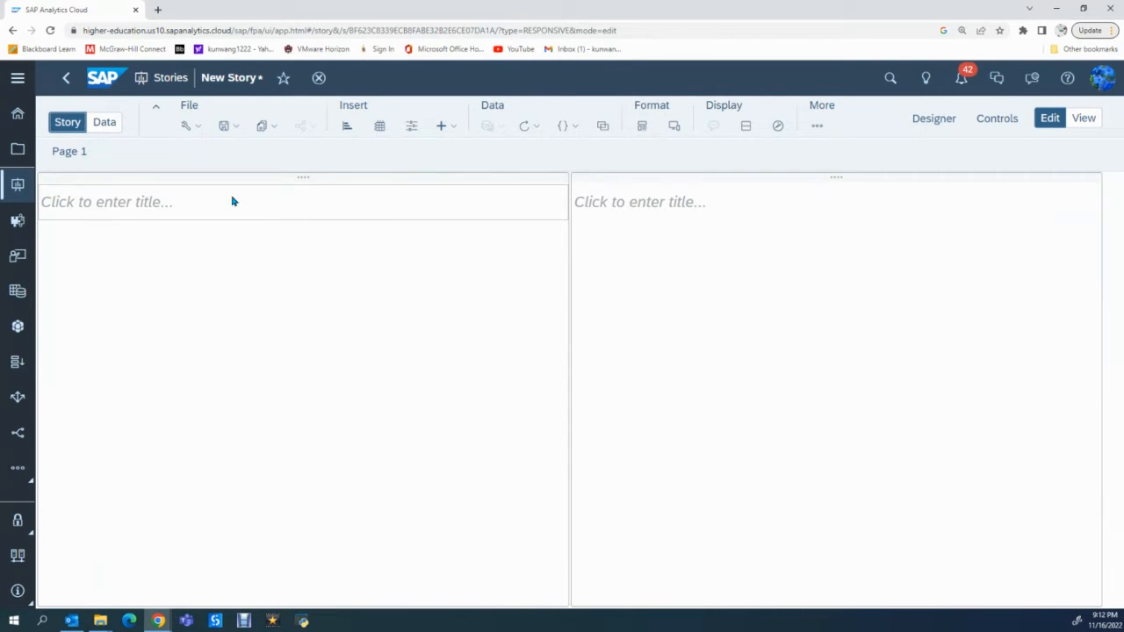
{"action": "left_click", "coordinate": [135, 206]}
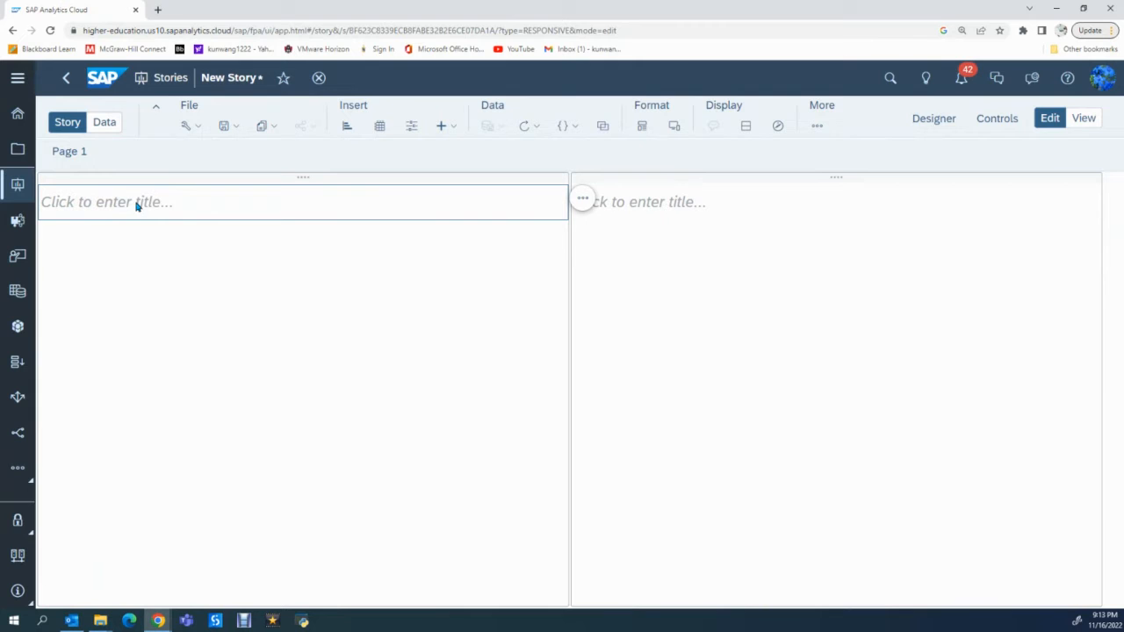
{"action": "left_click", "coordinate": [216, 207]}
{"action": "type", "text": "Global bike Revvenue Map"}
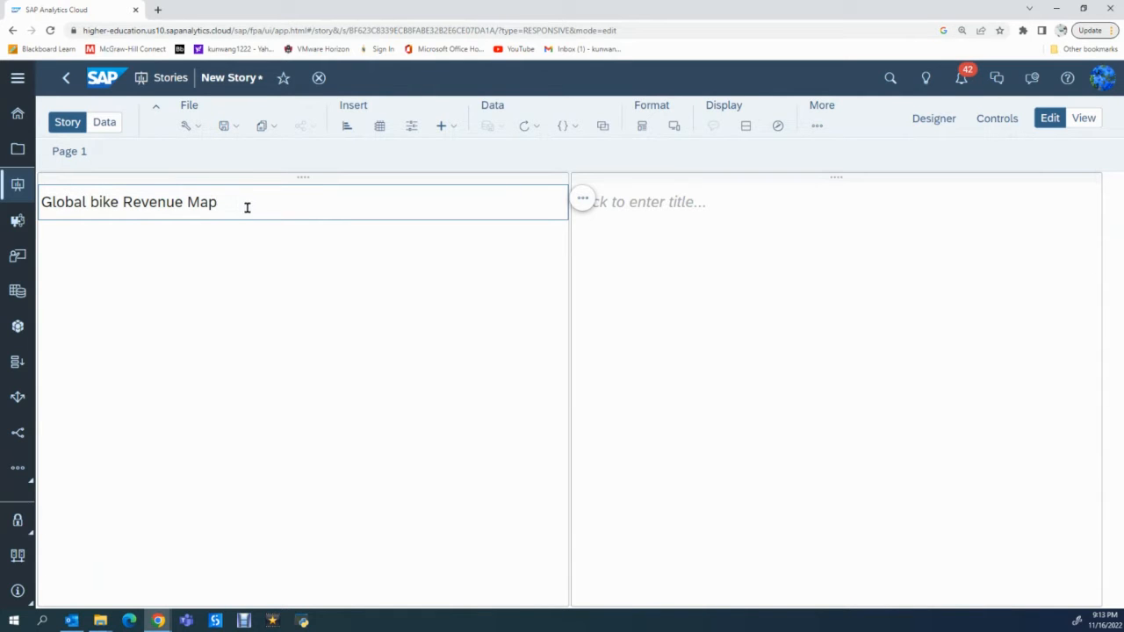
- Append dynamic text with the story's Creator property to the first lane's title
{"action": "left_click", "coordinate": [582, 202]}
{"action": "mouse_move", "coordinate": [637, 195]}
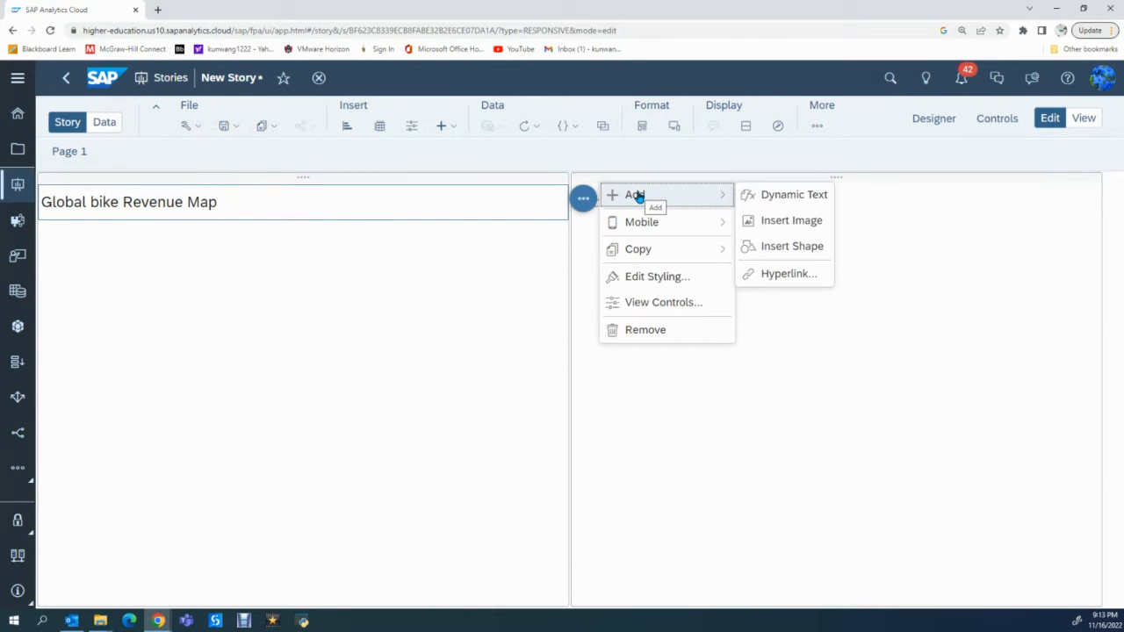
{"action": "left_click", "coordinate": [775, 196]}
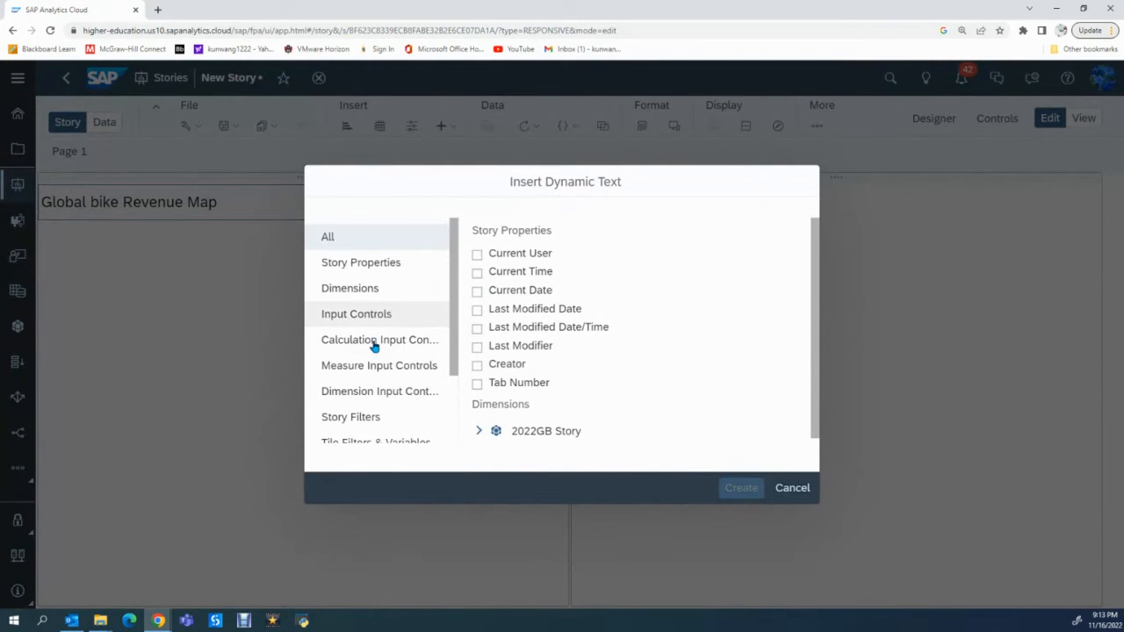
{"action": "left_click", "coordinate": [477, 366]}
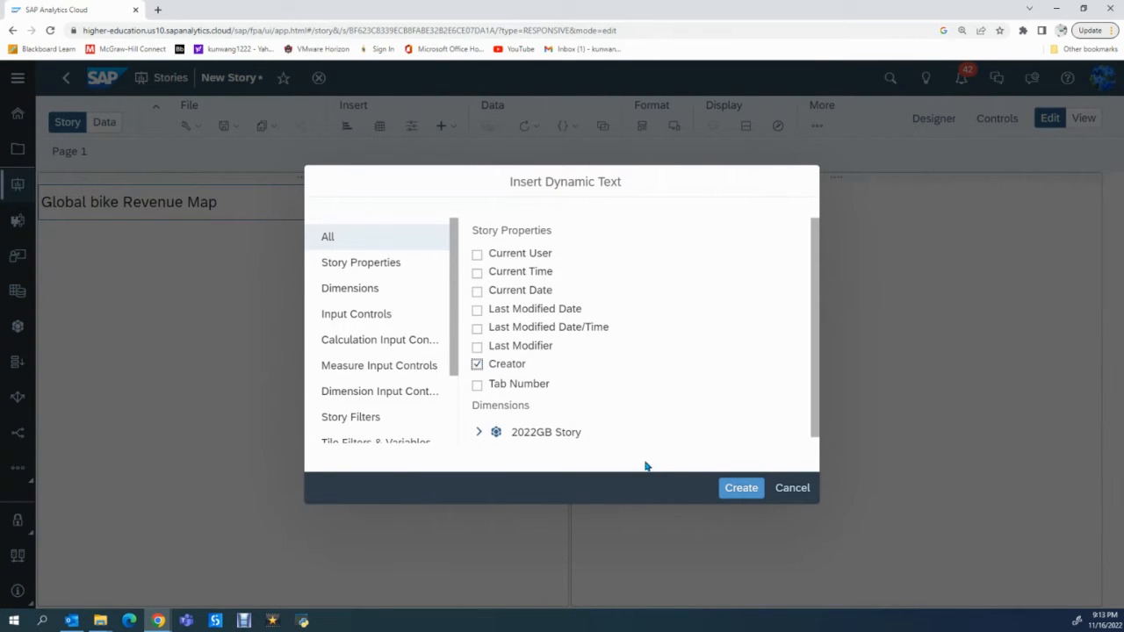
{"action": "left_click", "coordinate": [740, 487]}
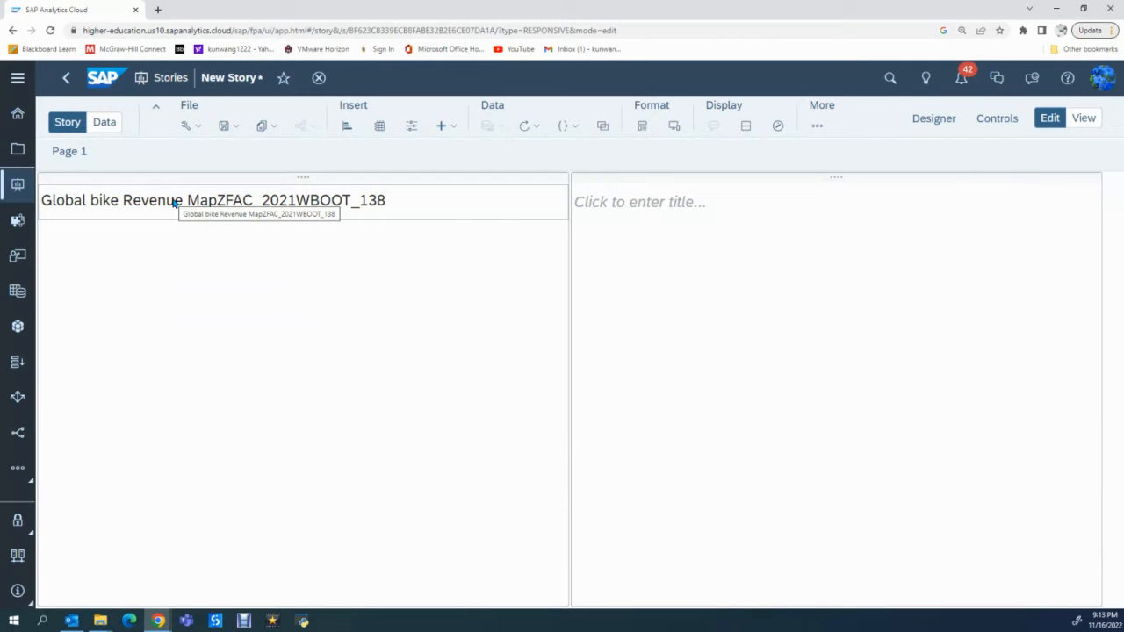
- Insert a Geo Map into the first lane, below its title
{"action": "left_click", "coordinate": [176, 263]}
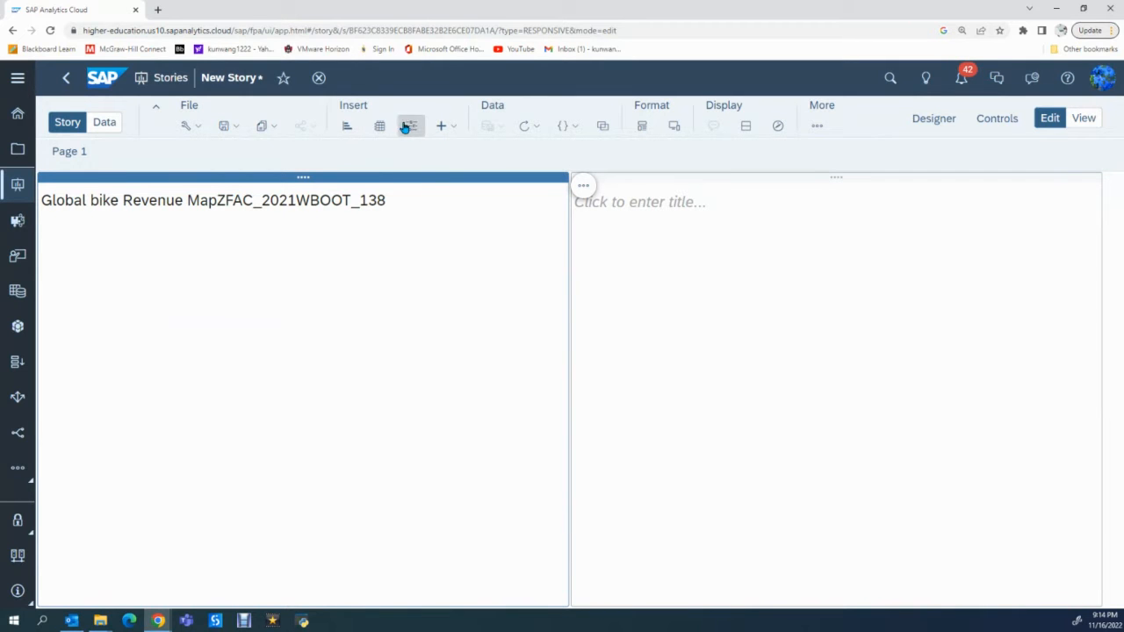
{"action": "left_click", "coordinate": [451, 129]}
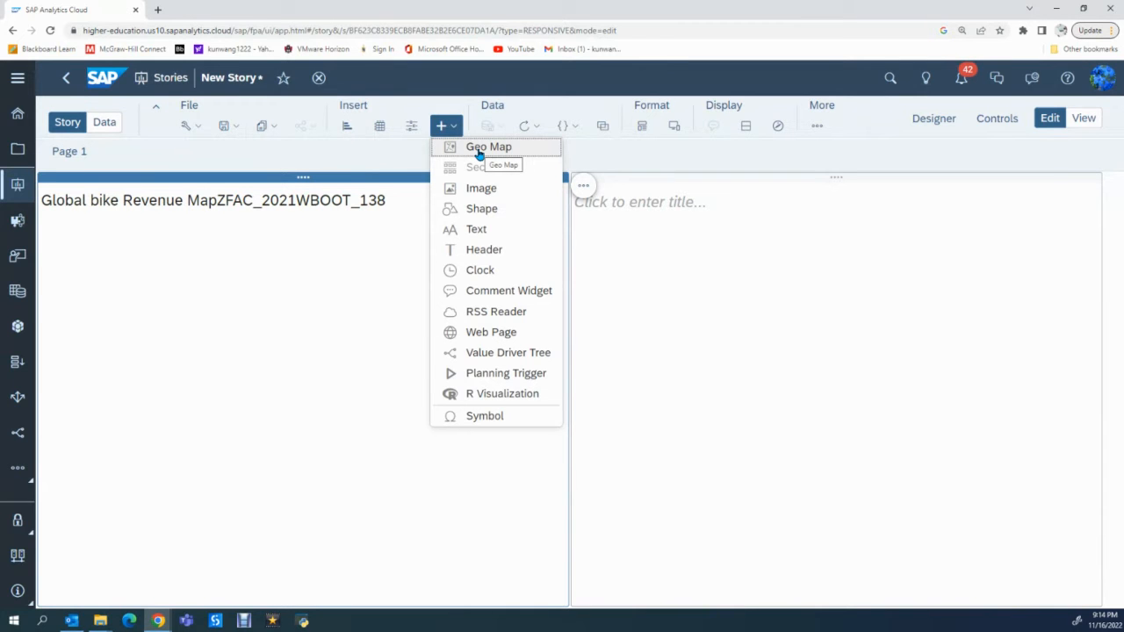
{"action": "left_click", "coordinate": [480, 153]}
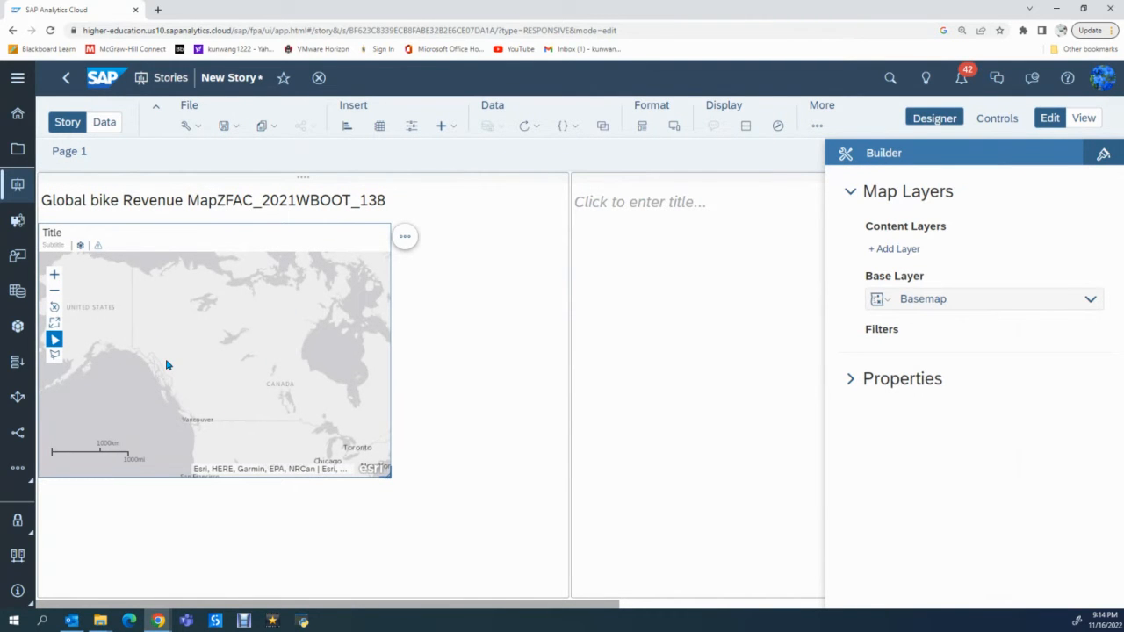
- Add a content layer to the geo map and set its layer type to Choropleth / Drill Layer
{"action": "left_click", "coordinate": [898, 249]}
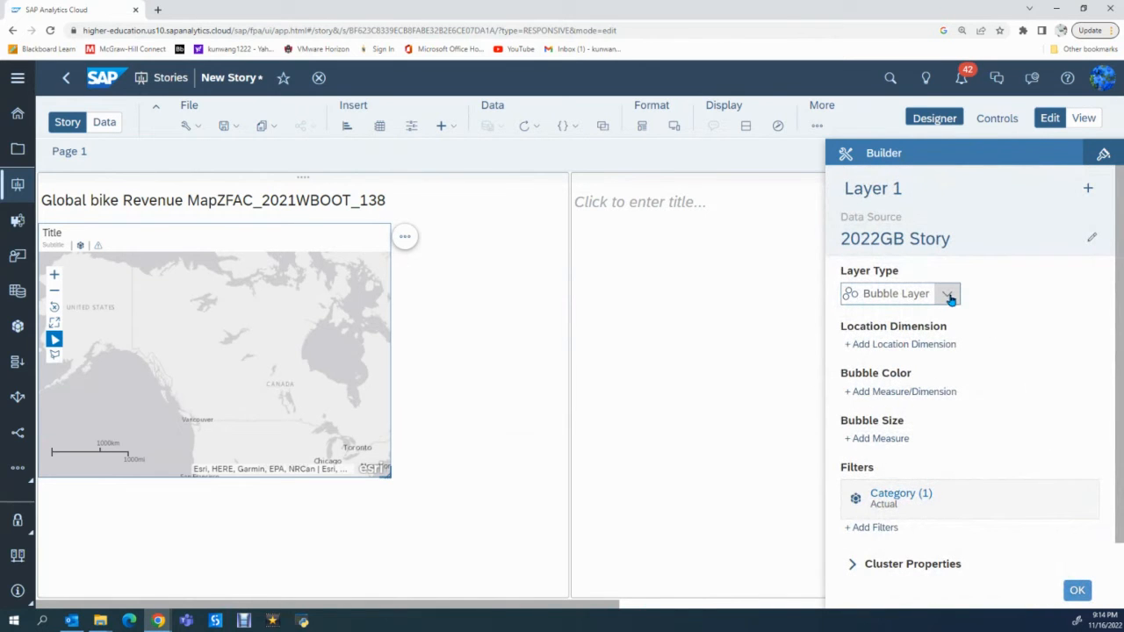
{"action": "left_click", "coordinate": [949, 295]}
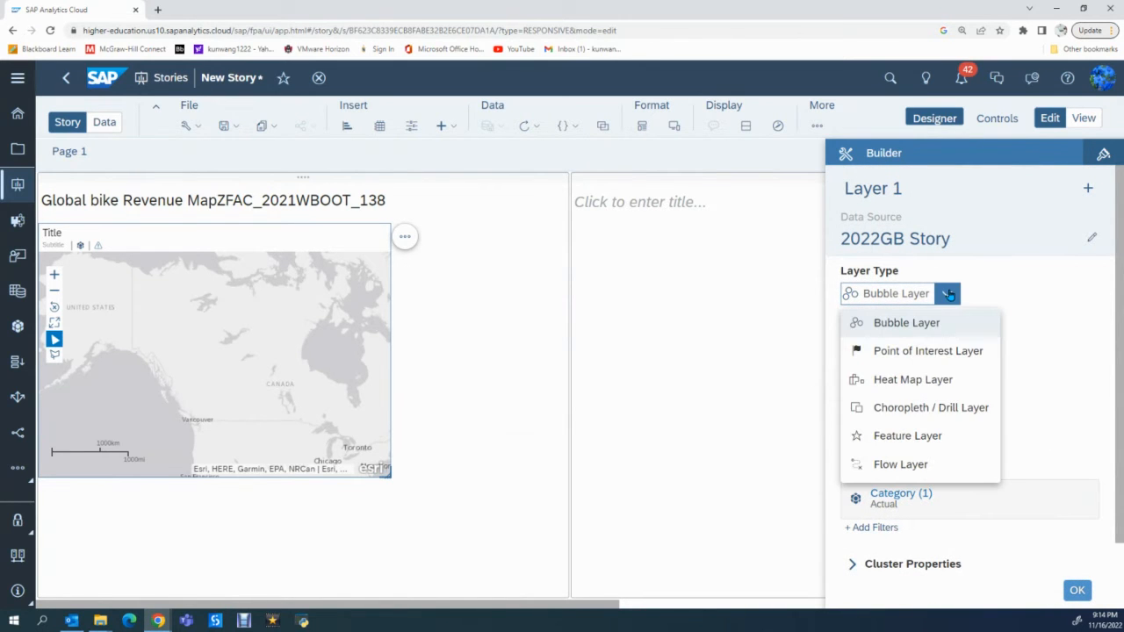
{"action": "left_click", "coordinate": [916, 409]}
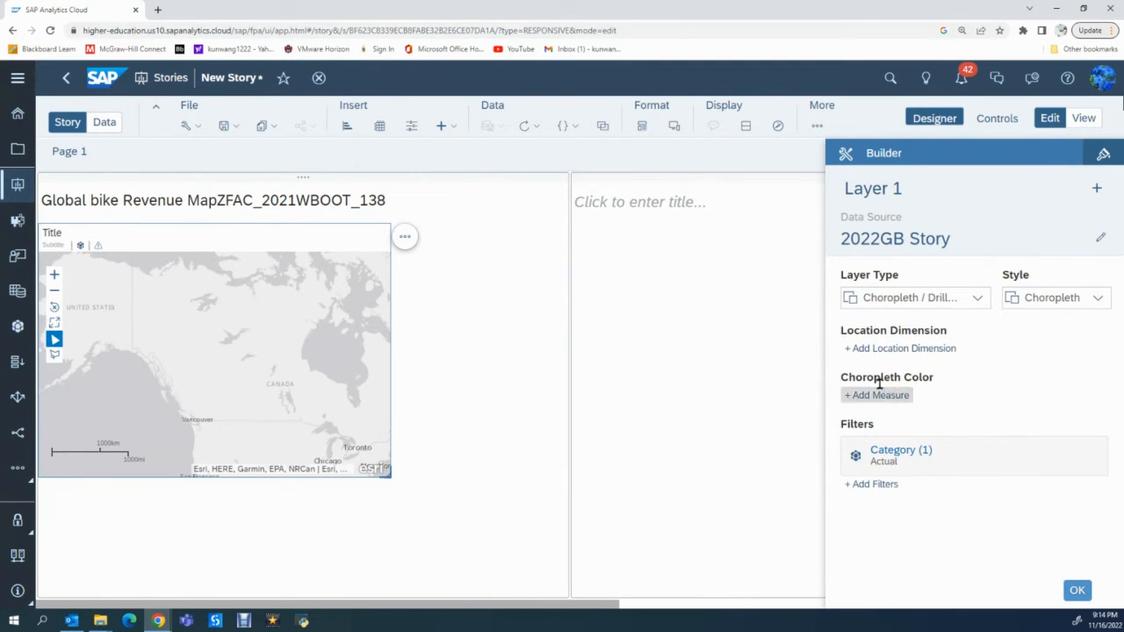
- Set the layer's location dimension to CustomerLocation and its choropleth color measure to RevenueUSD
{"action": "left_click", "coordinate": [850, 352]}
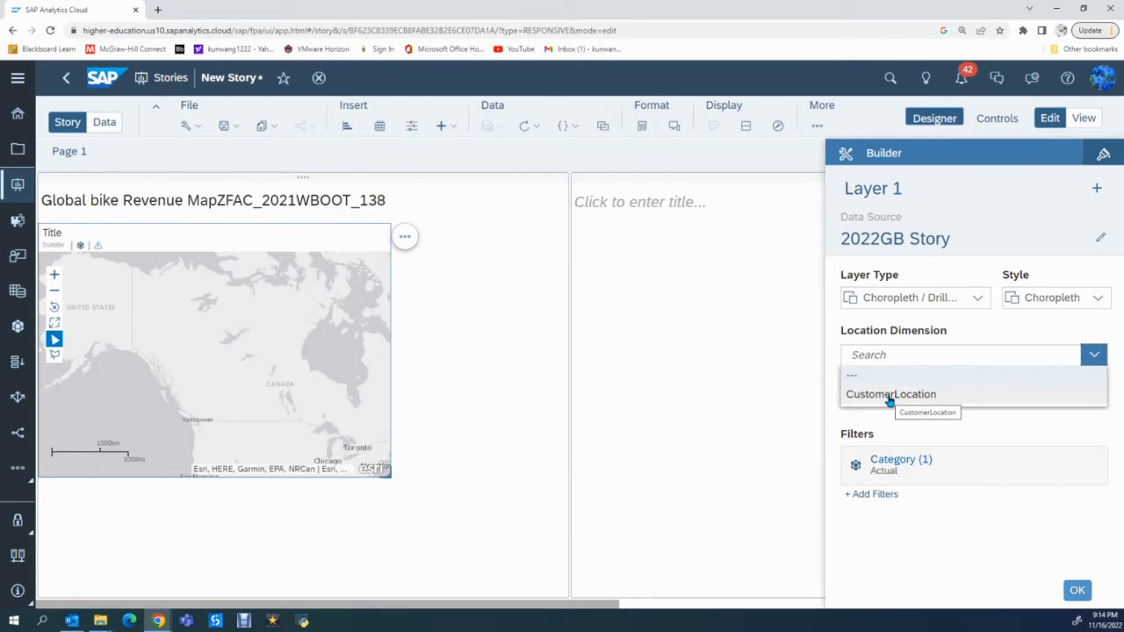
{"action": "left_click", "coordinate": [889, 399]}
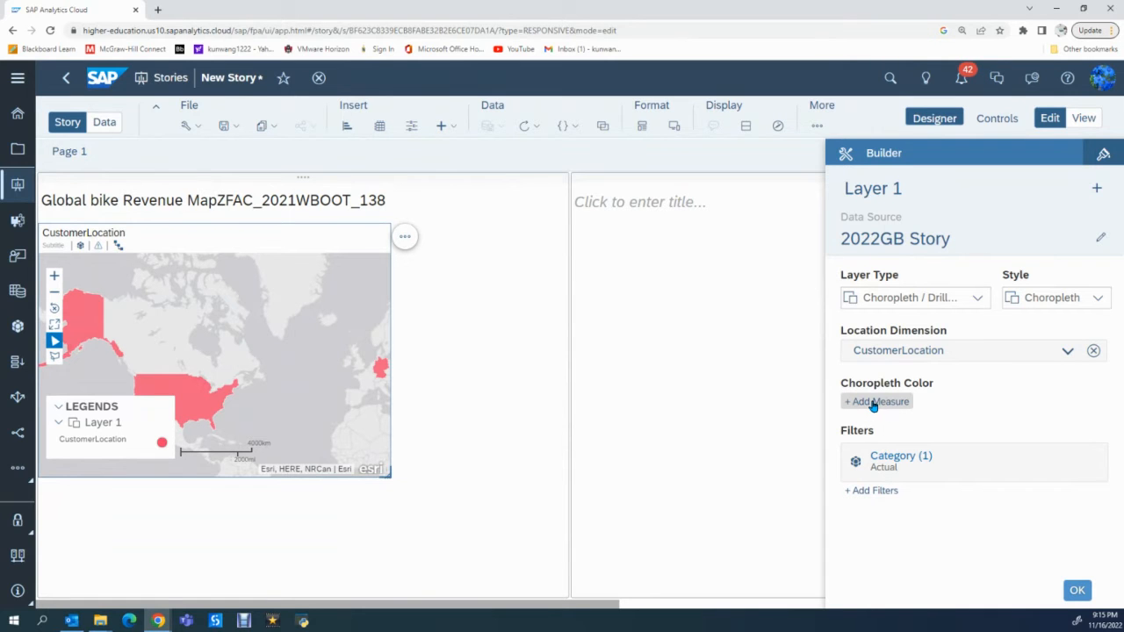
{"action": "left_click", "coordinate": [874, 403]}
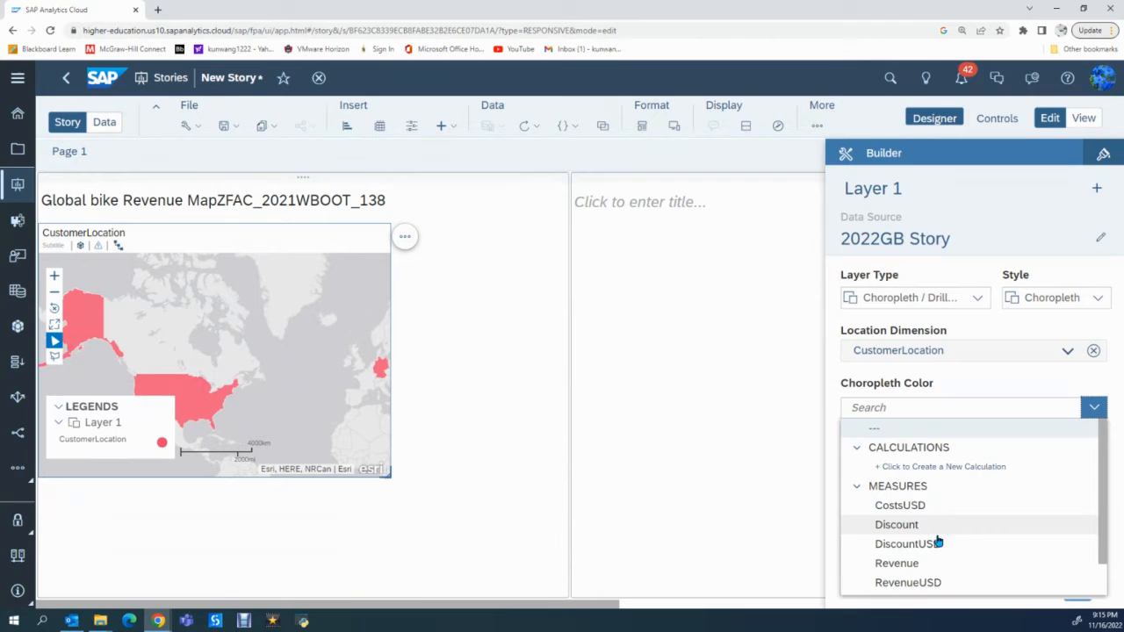
{"action": "left_click", "coordinate": [923, 584]}
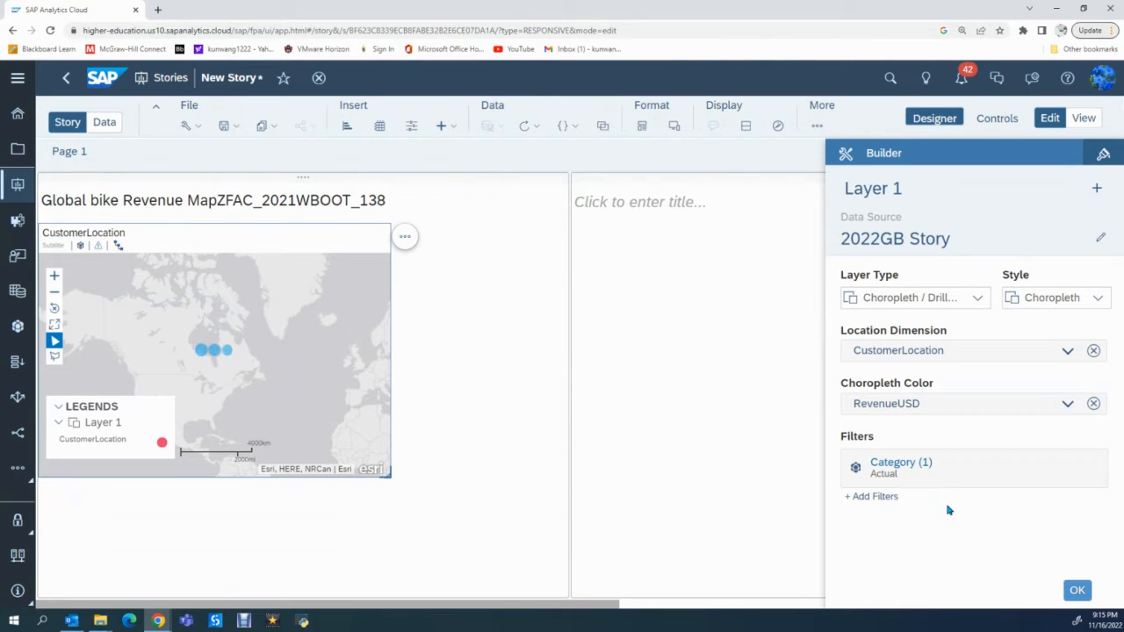
- Divide the RevenueUSD color scale into 5 ranges and switch it from percentages to actual values
{"action": "left_click", "coordinate": [1066, 404]}
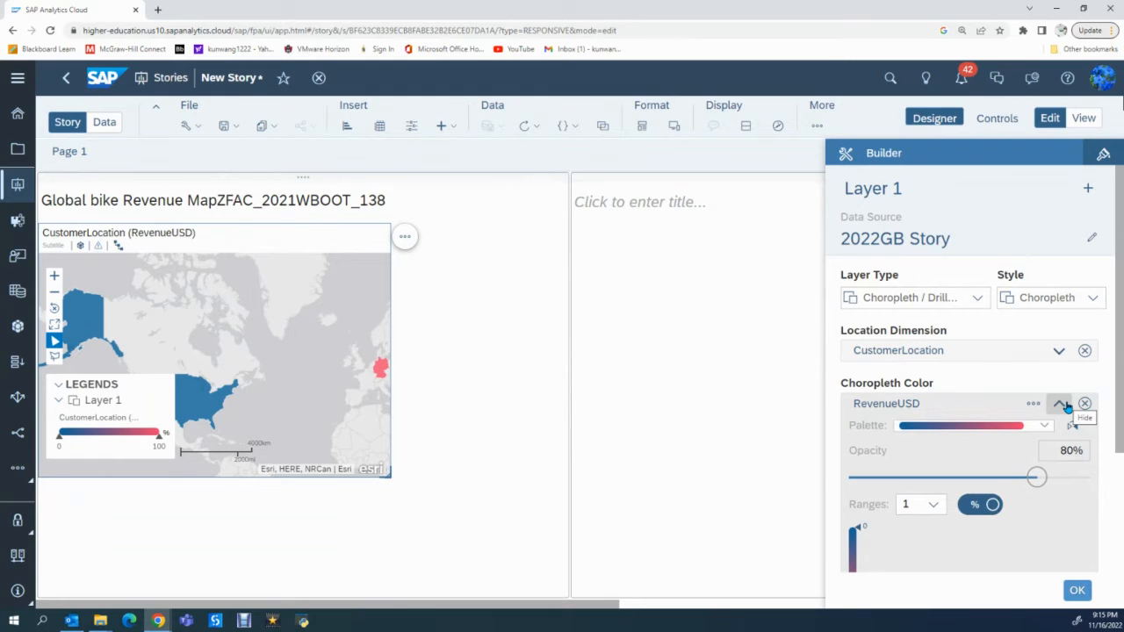
{"action": "scroll", "coordinate": [1051, 482], "scroll_direction": "down", "scroll_amount": 1}
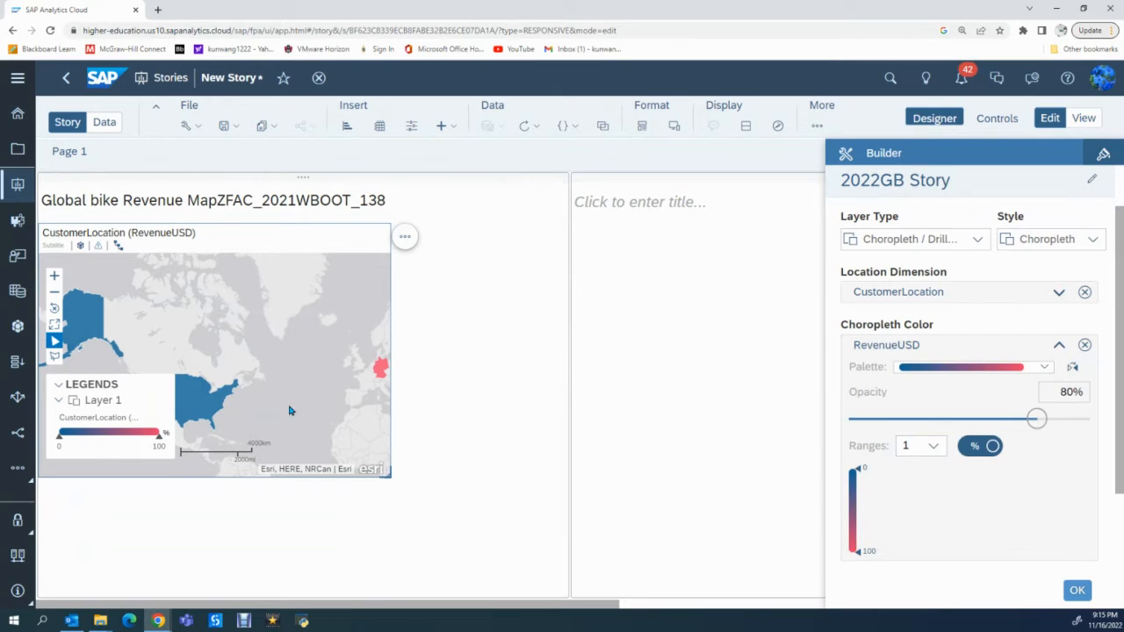
{"action": "left_click", "coordinate": [935, 450]}
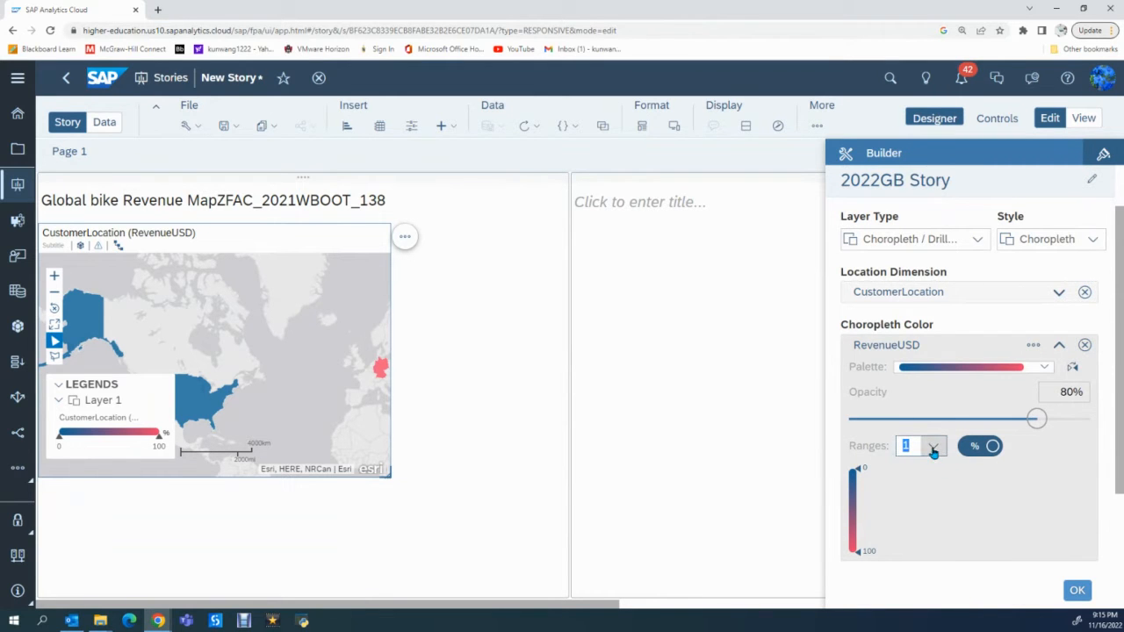
{"action": "left_click", "coordinate": [933, 450]}
{"action": "left_click", "coordinate": [920, 296]}
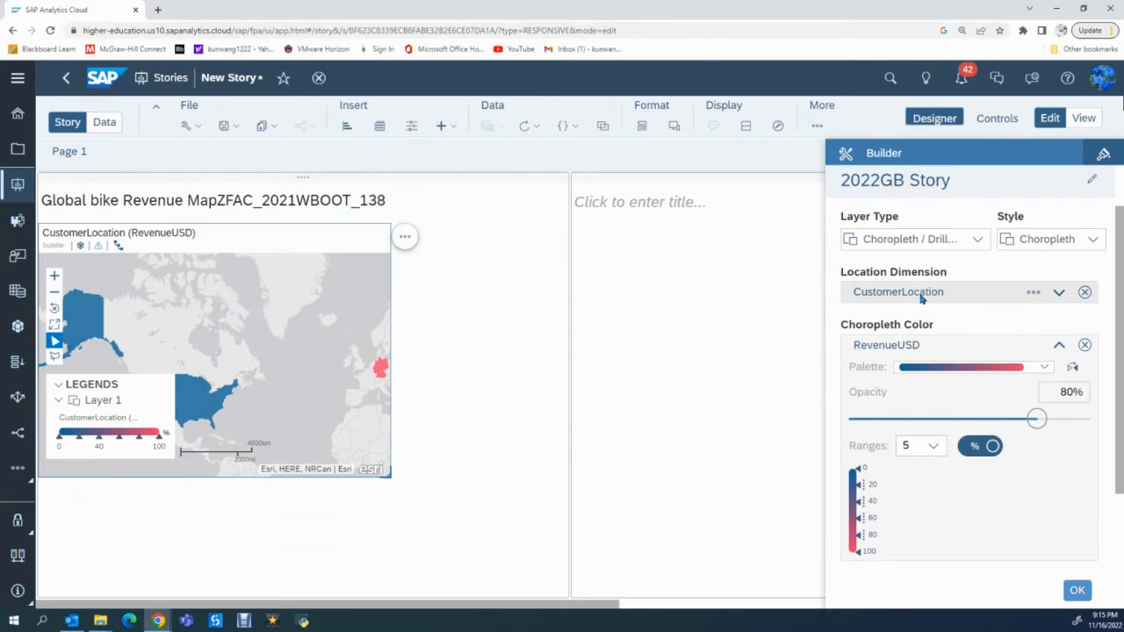
{"action": "left_click", "coordinate": [977, 449]}
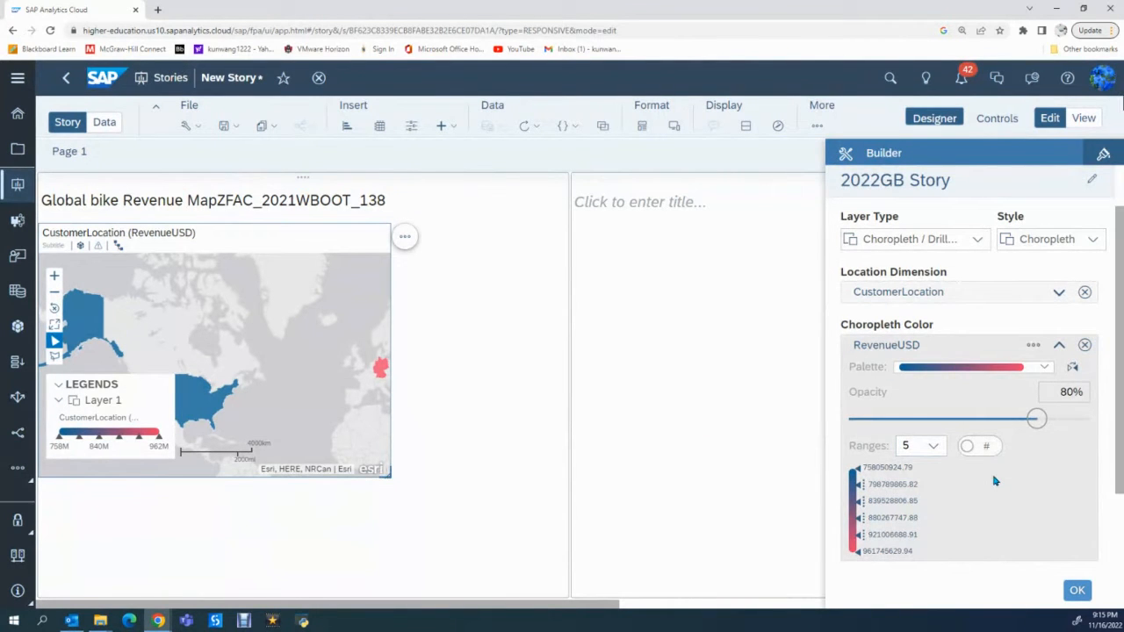
{"action": "scroll", "coordinate": [995, 480], "scroll_direction": "down", "scroll_amount": 1}
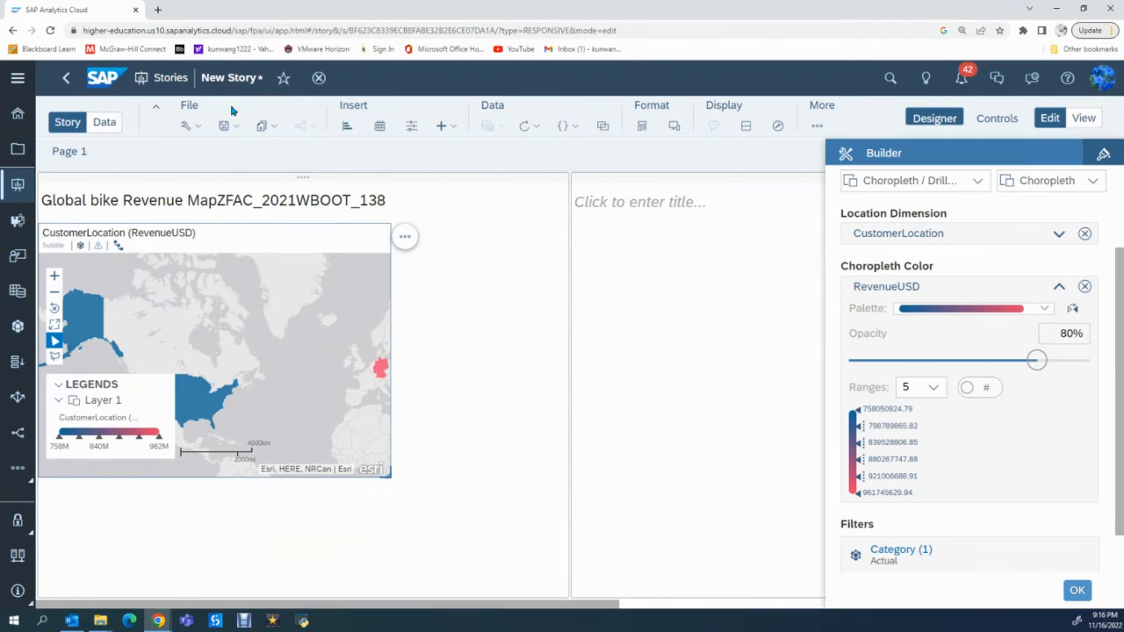
- Drill the geo map's CustomerLocation hierarchy down to the Region level and confirm the layer settings
{"action": "left_click", "coordinate": [118, 246]}
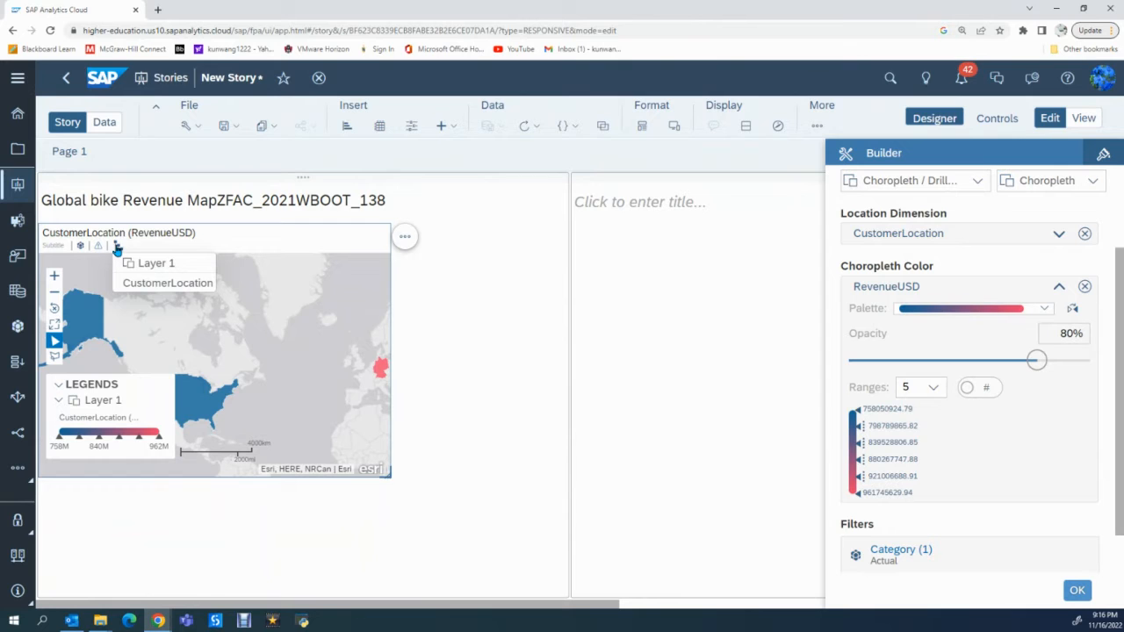
{"action": "left_click", "coordinate": [145, 285]}
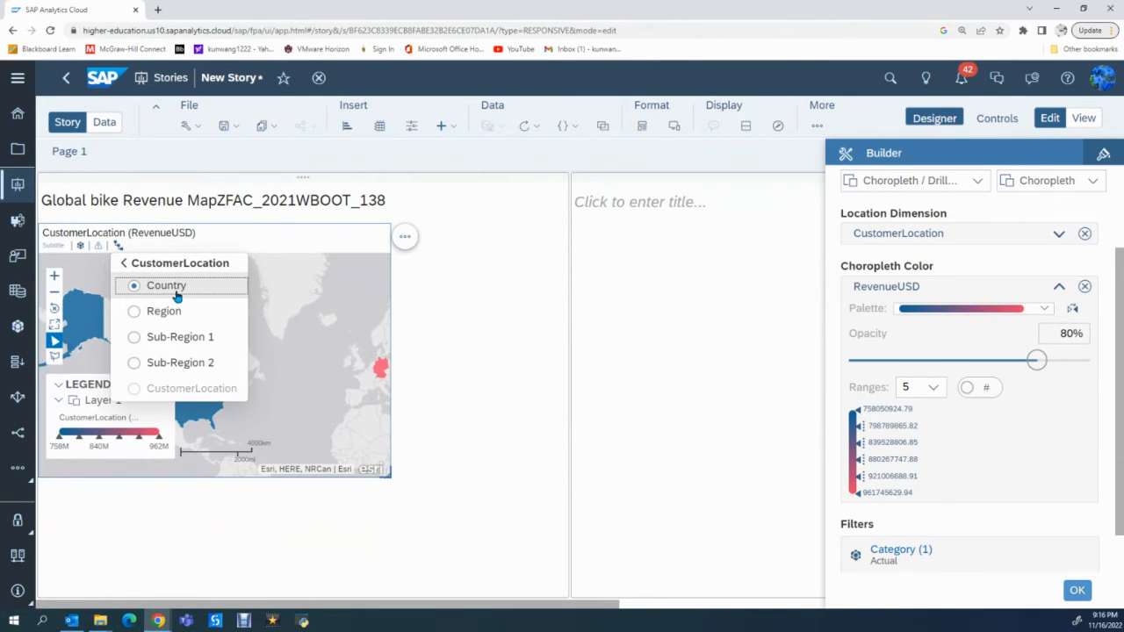
{"action": "left_click", "coordinate": [134, 313]}
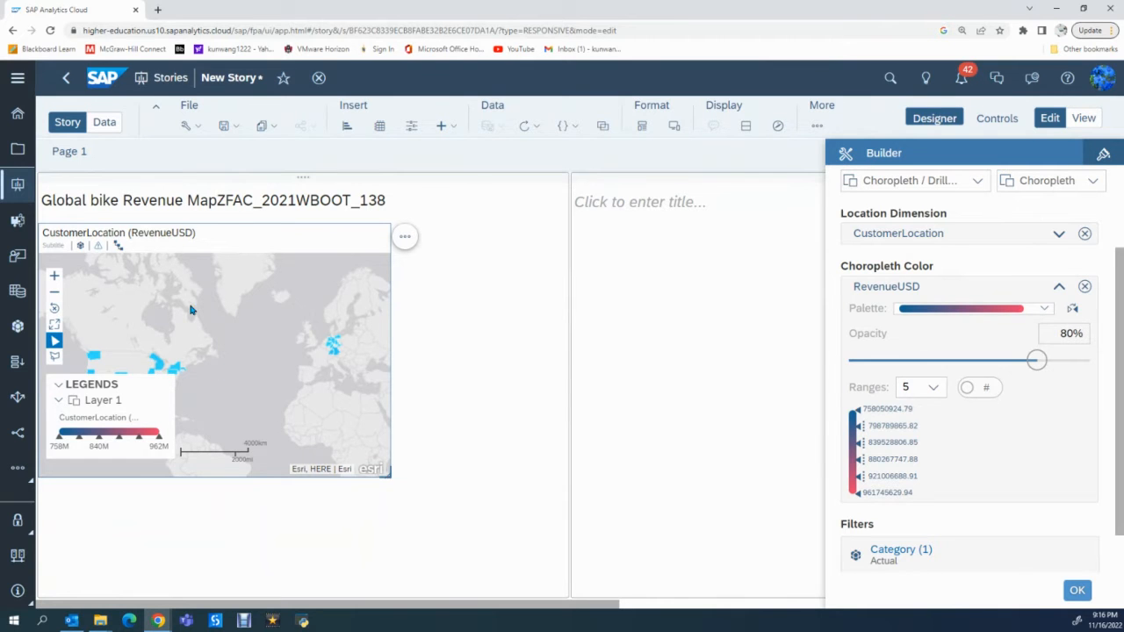
{"action": "left_click_drag", "start_coordinate": [201, 296], "coordinate": [233, 261]}
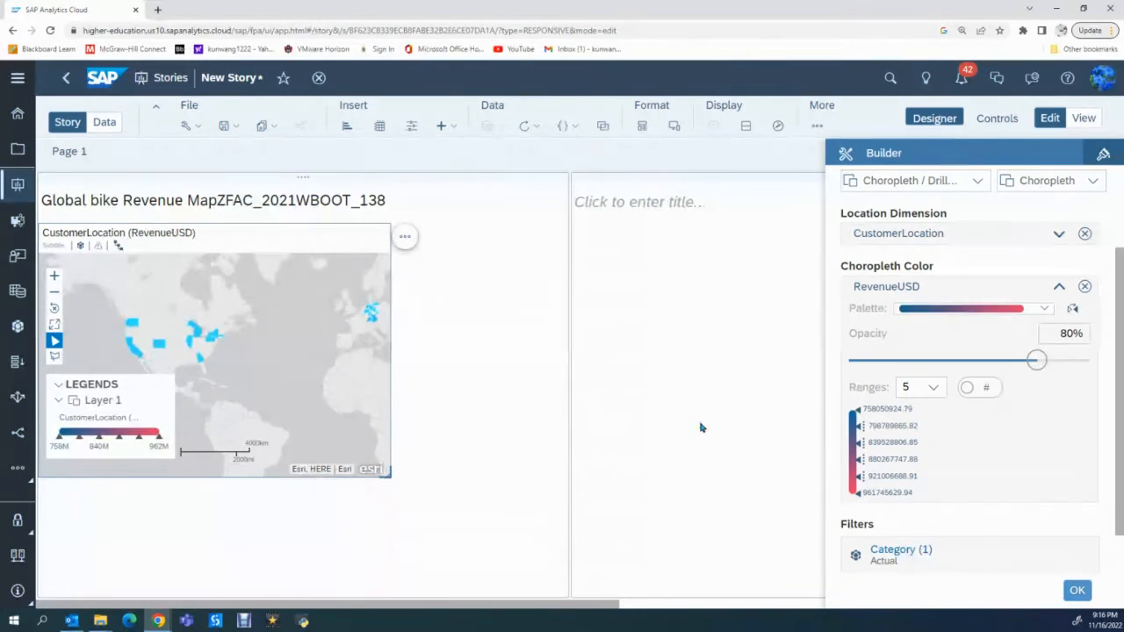
{"action": "scroll", "coordinate": [936, 353], "scroll_direction": "up", "scroll_amount": 2}
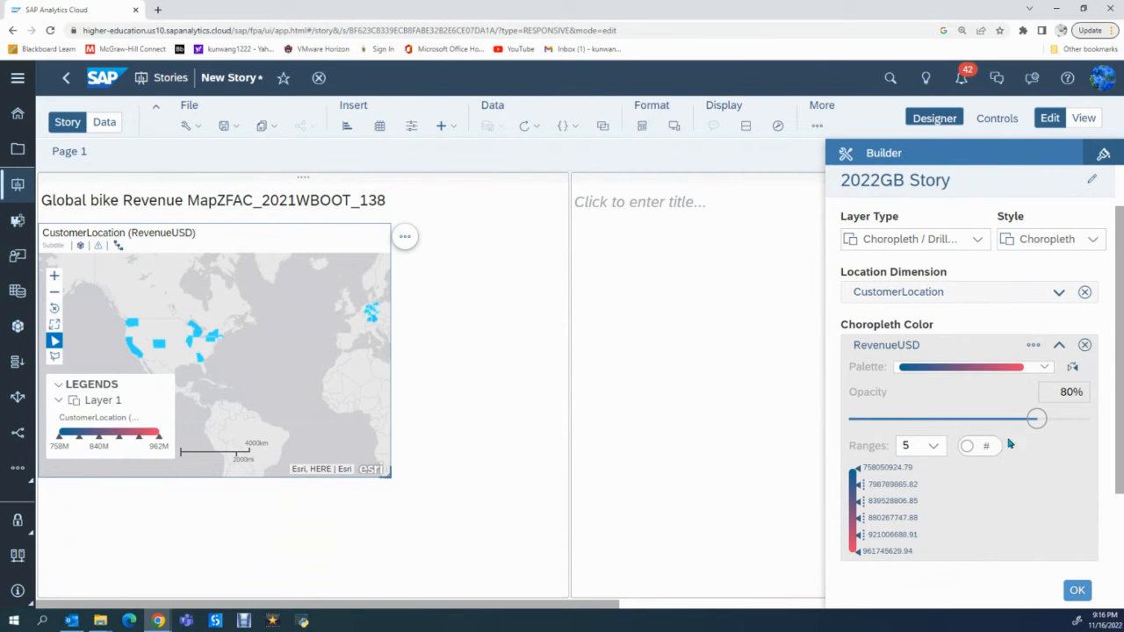
{"action": "mouse_move", "coordinate": [1039, 424]}
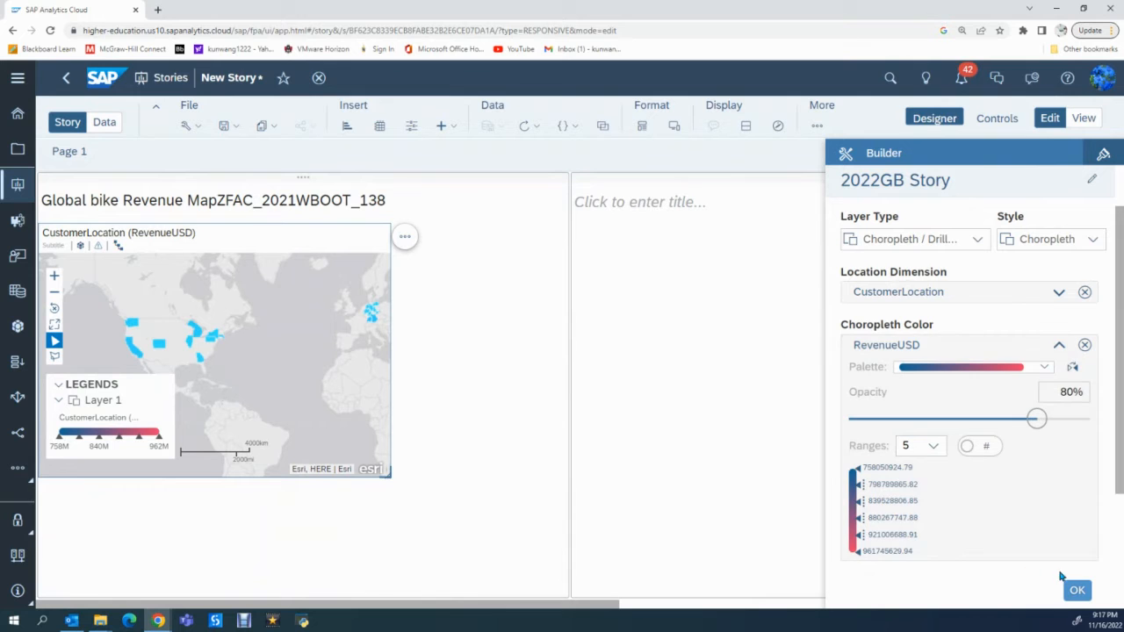
{"action": "left_click", "coordinate": [1078, 592]}
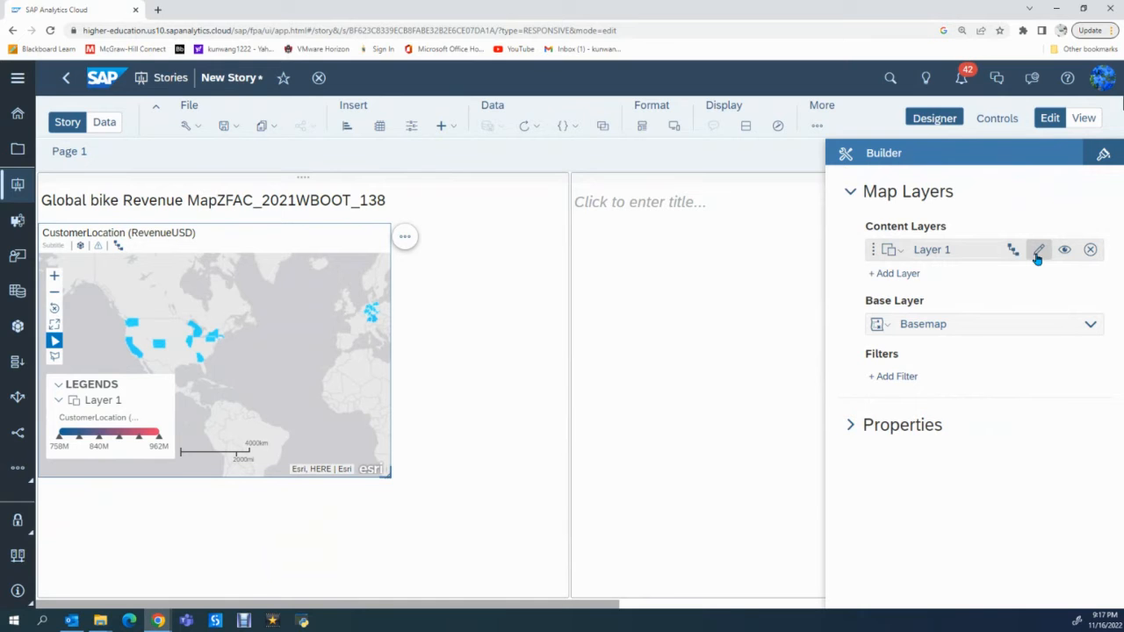
- Reopen Layer 1 for editing and change its RevenueUSD palette to the continuous red-yellow-green gradient
{"action": "left_click", "coordinate": [1038, 253]}
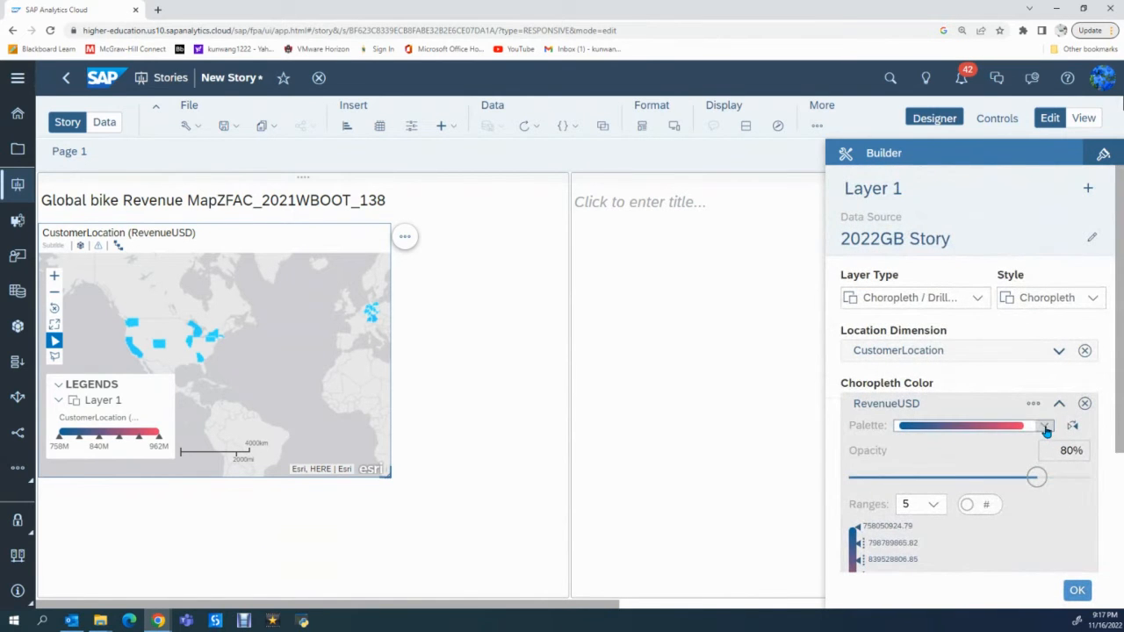
{"action": "left_click", "coordinate": [1044, 428]}
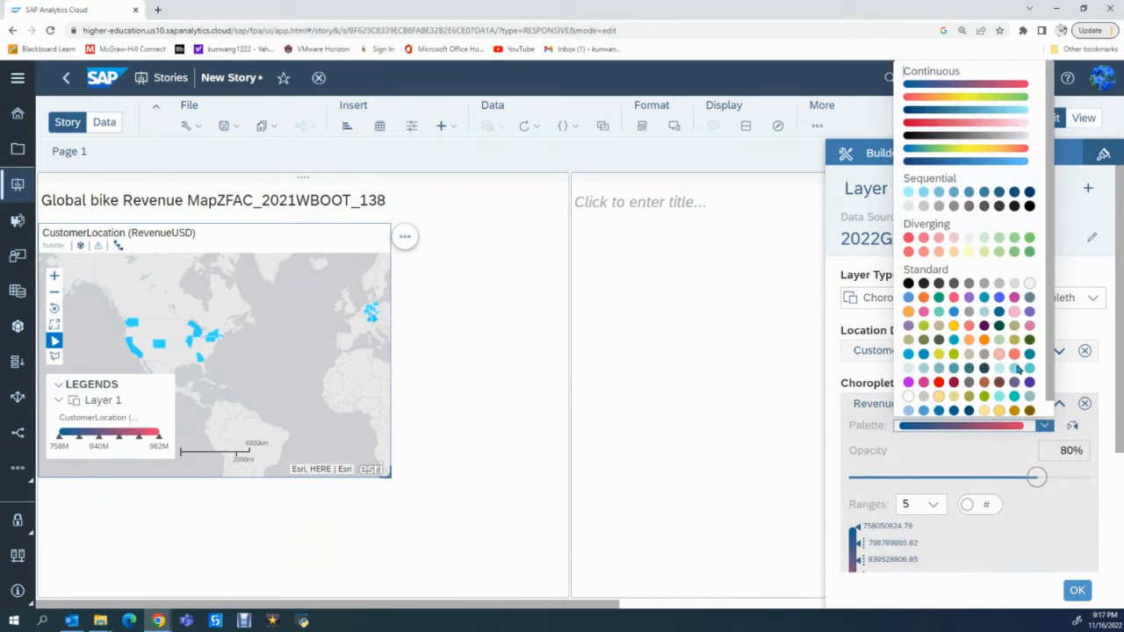
{"action": "left_click", "coordinate": [957, 99]}
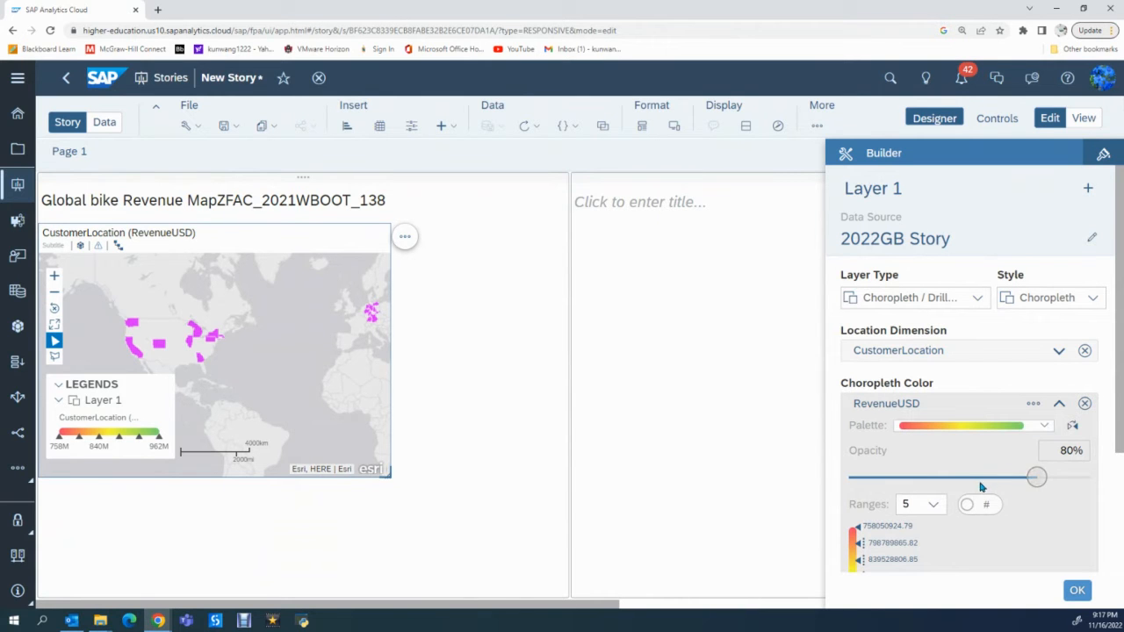
{"action": "scroll", "coordinate": [919, 523], "scroll_direction": "down", "scroll_amount": 2}
{"action": "scroll", "coordinate": [919, 523], "scroll_direction": "down", "scroll_amount": 2}
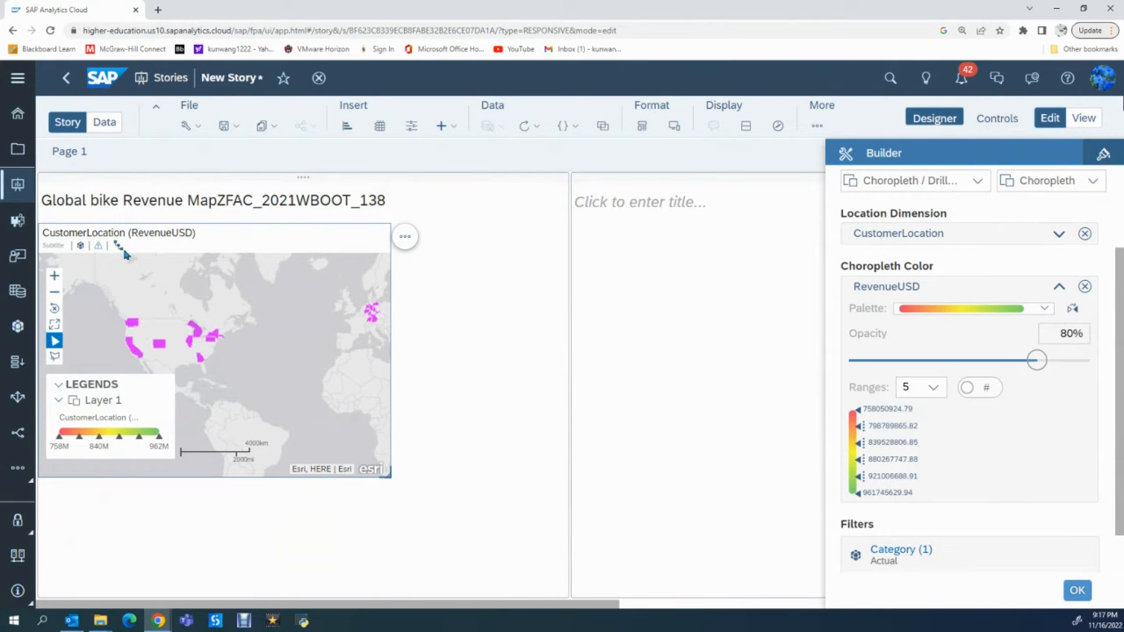
- Try the Sub-Region 1 level of CustomerLocation on the map and switch back to Region
{"action": "mouse_move", "coordinate": [118, 249]}
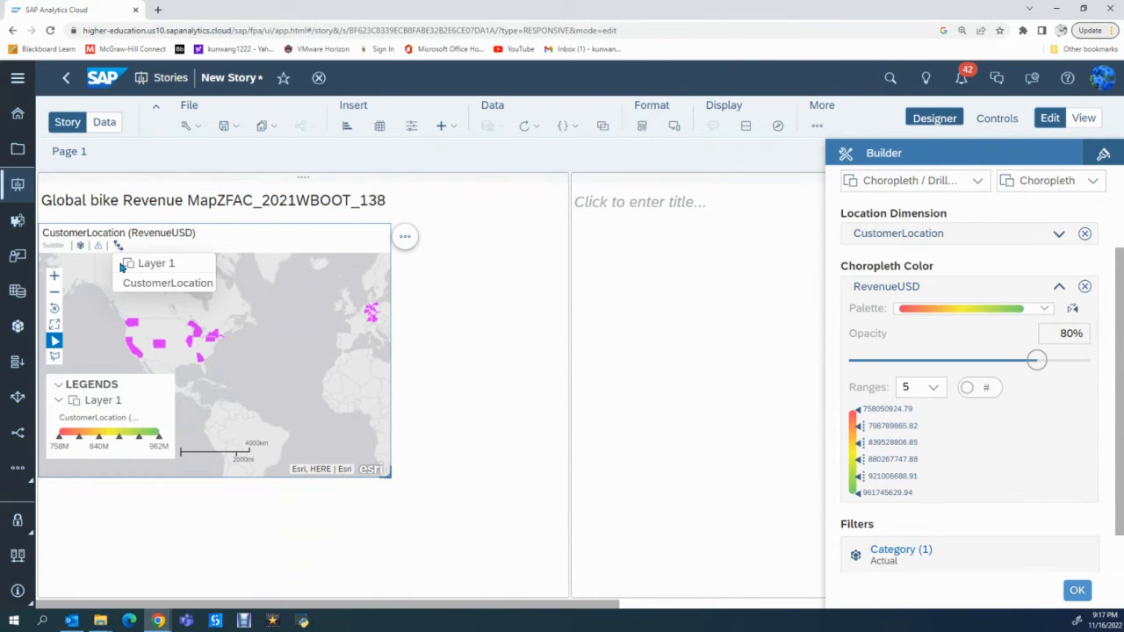
{"action": "left_click", "coordinate": [150, 287]}
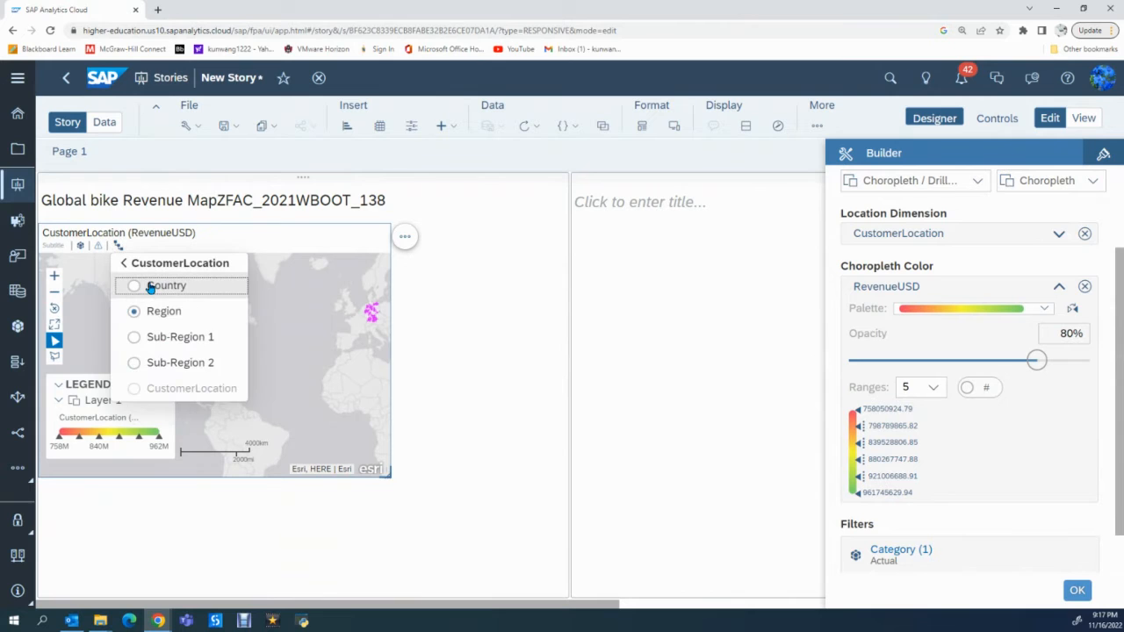
{"action": "left_click", "coordinate": [132, 342]}
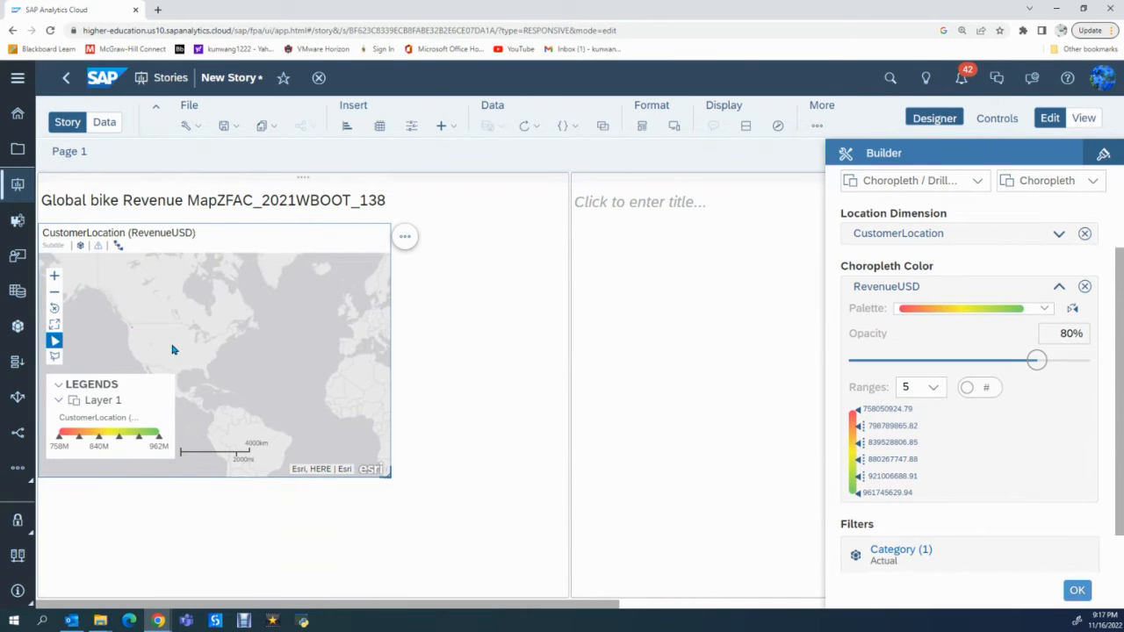
{"action": "left_click", "coordinate": [119, 249]}
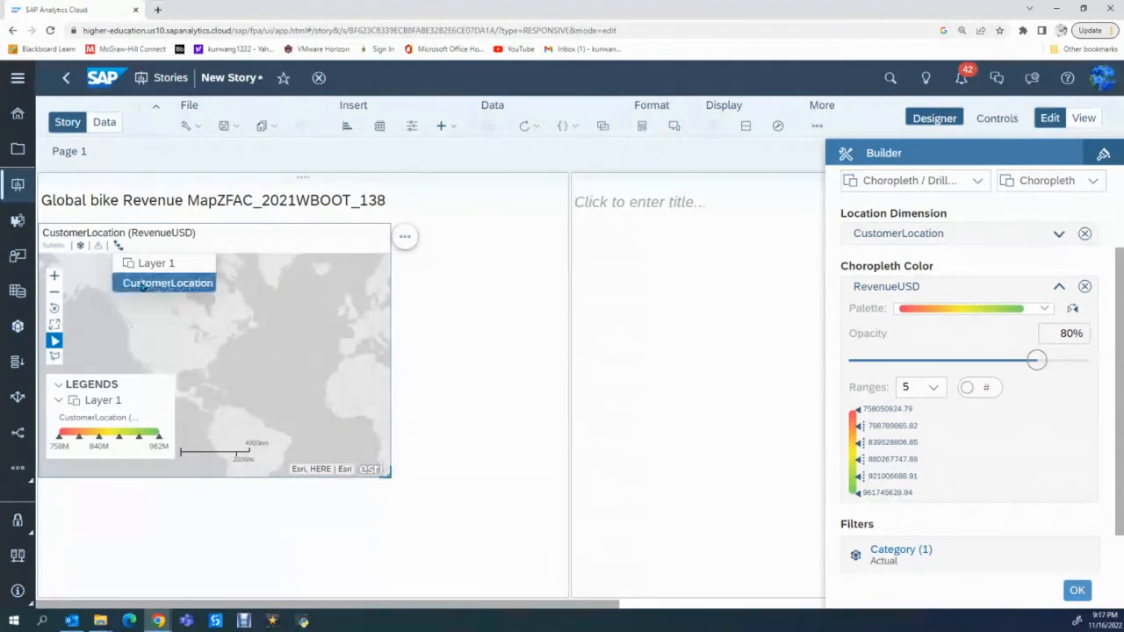
{"action": "left_click", "coordinate": [138, 282]}
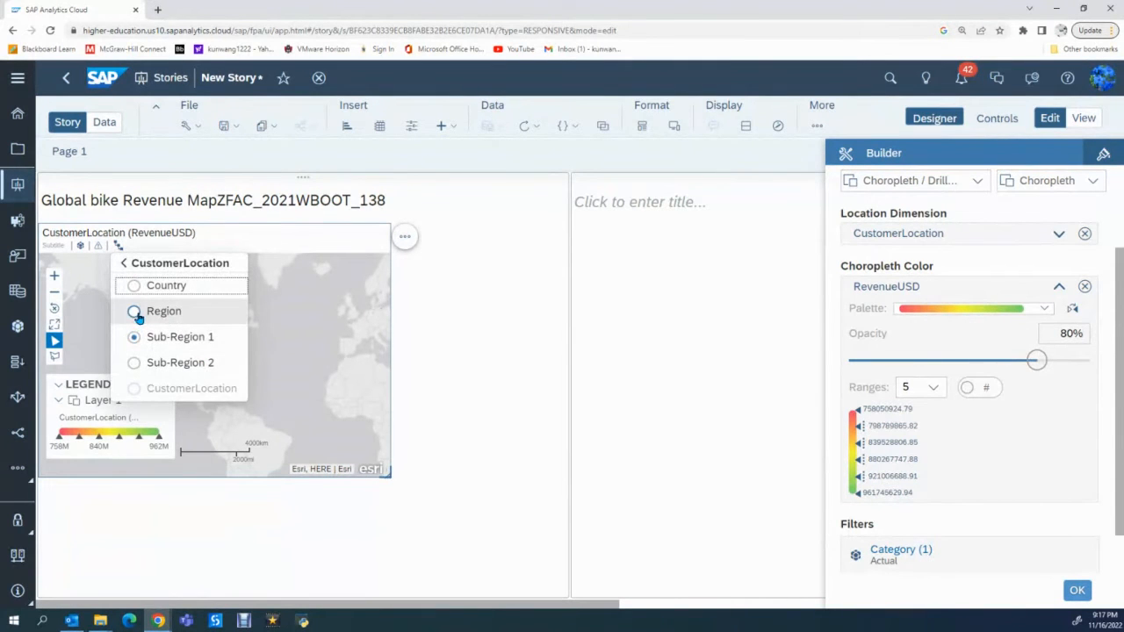
{"action": "left_click", "coordinate": [135, 311]}
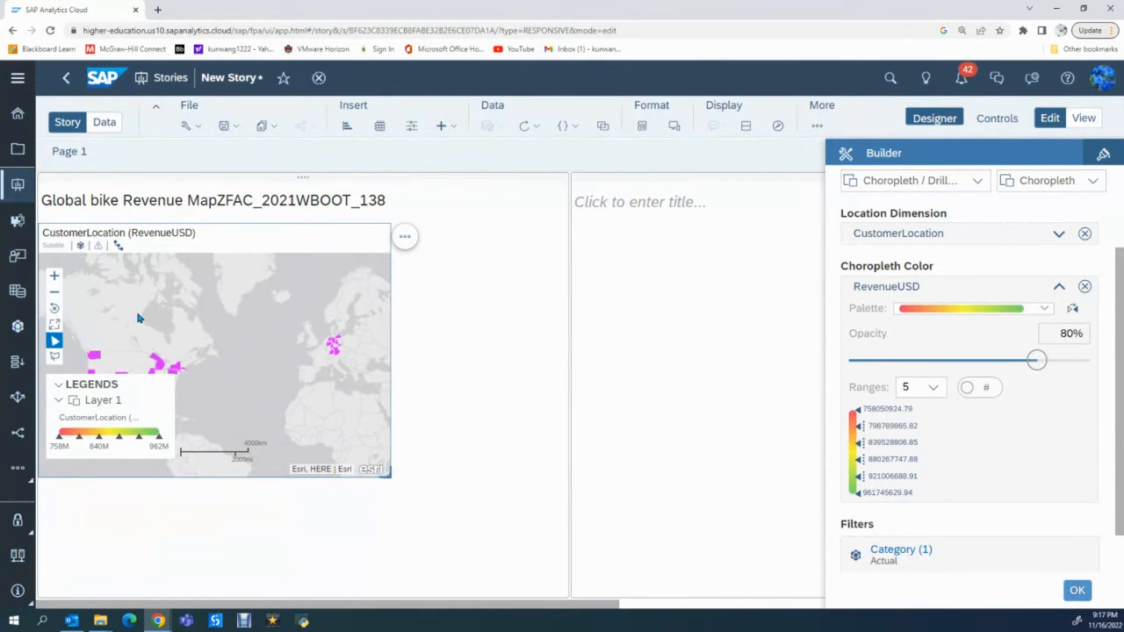
- Switch the RevenueUSD color ranges to percentages, compare them with the actual values, and confirm the layer with percentages
{"action": "left_click", "coordinate": [988, 391]}
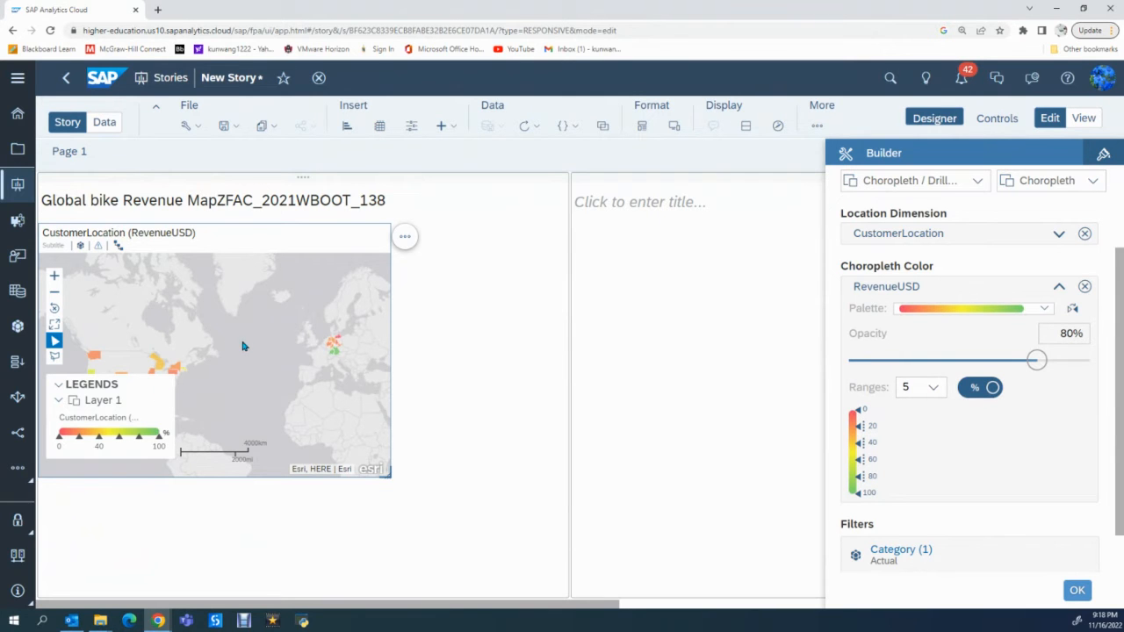
{"action": "left_click_drag", "start_coordinate": [249, 332], "coordinate": [291, 293]}
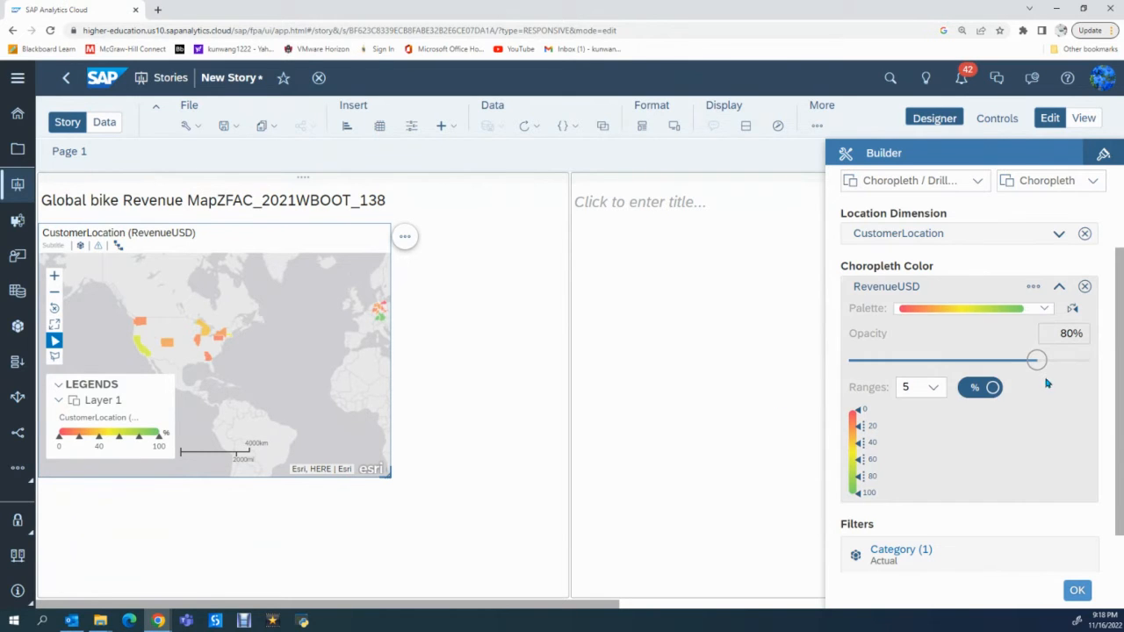
{"action": "left_click", "coordinate": [988, 389]}
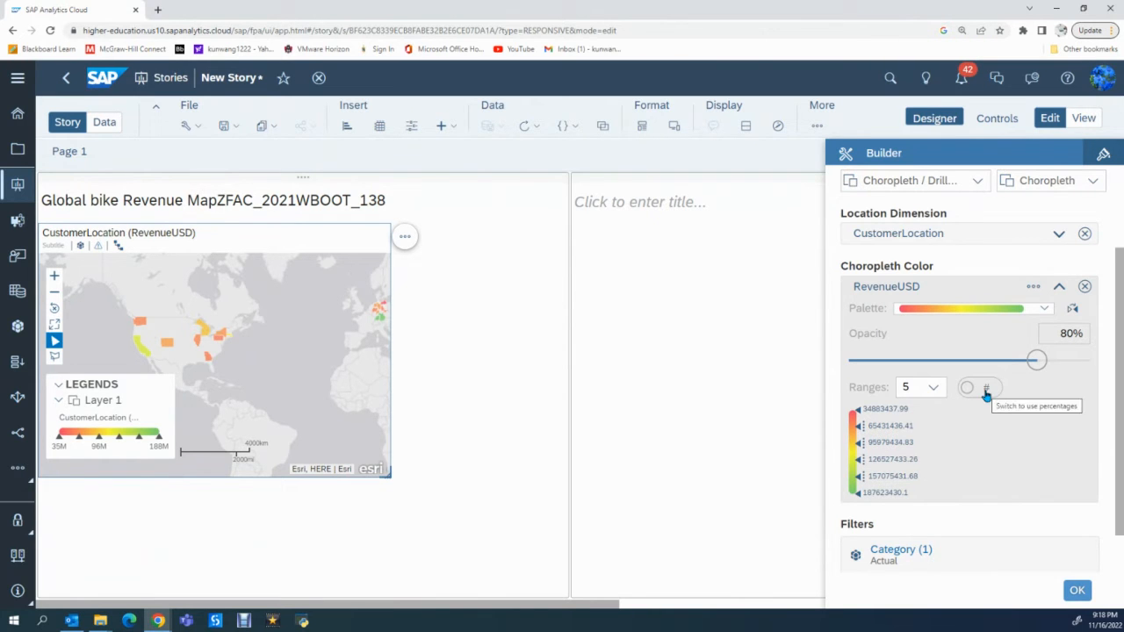
{"action": "left_click", "coordinate": [987, 395]}
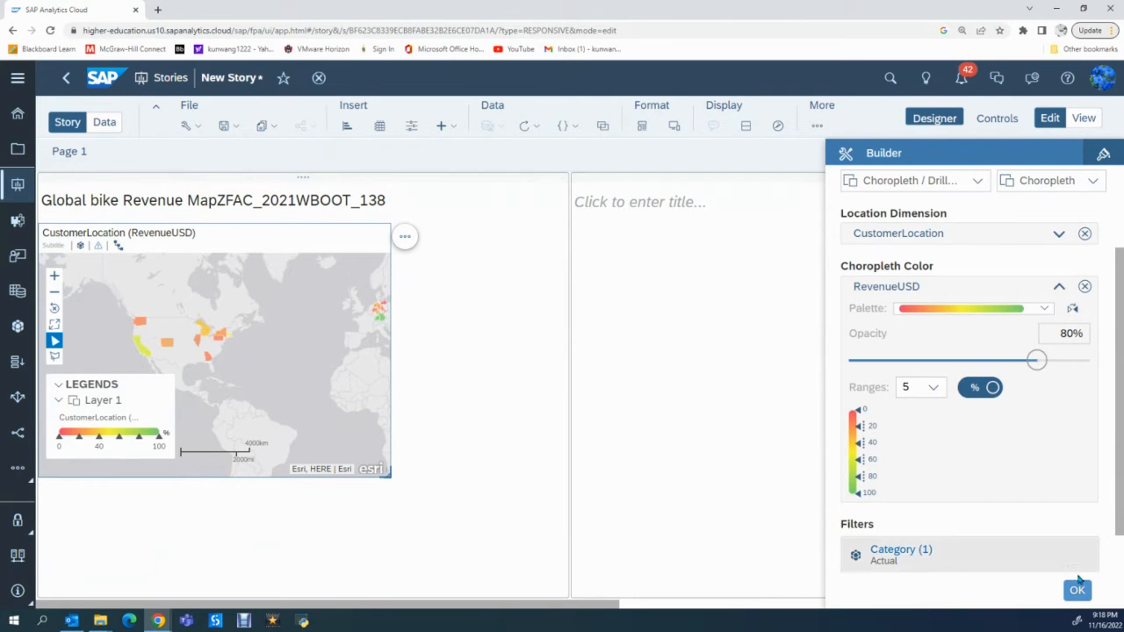
{"action": "left_click", "coordinate": [1077, 591]}
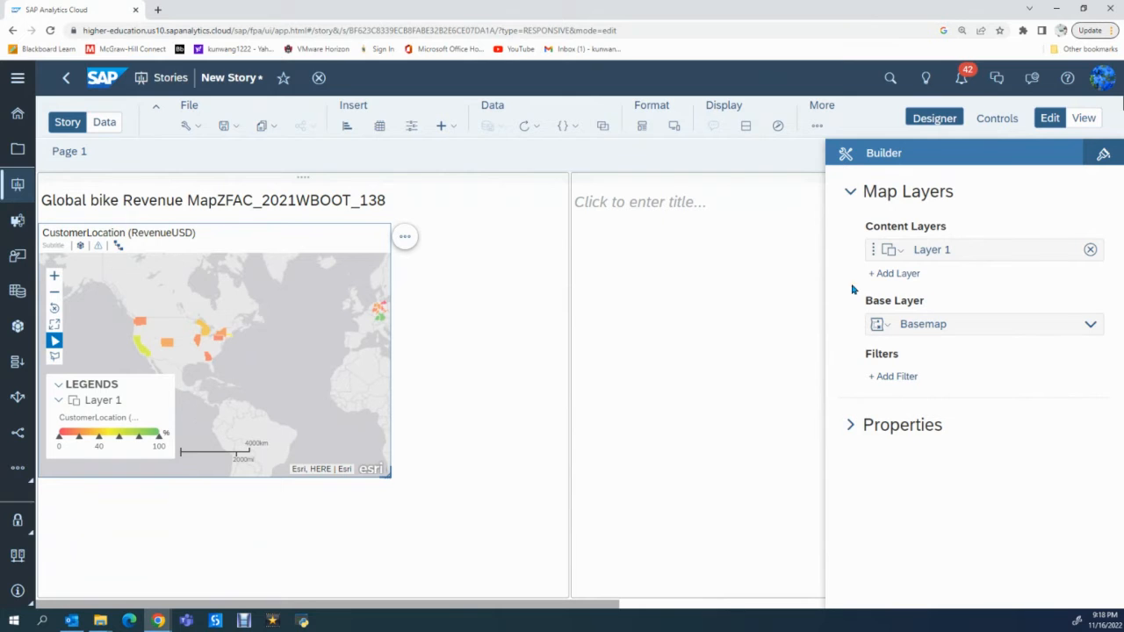
- Draw a rectangular filter area around the United States on the map, apply it as a filter, and confirm the layer
{"action": "left_click", "coordinate": [1037, 252]}
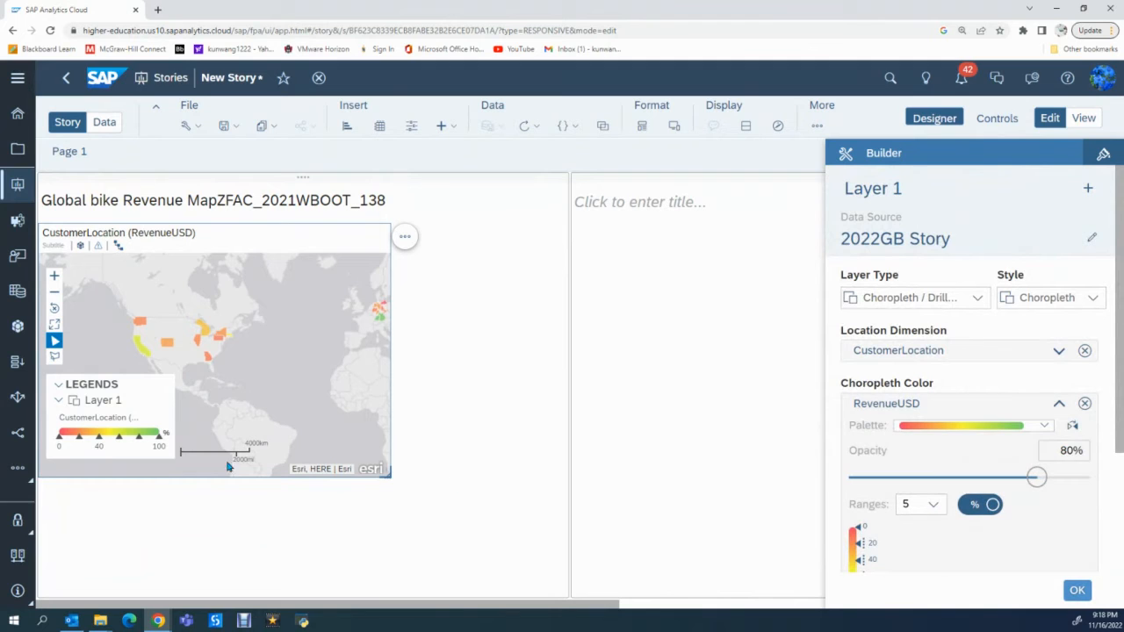
{"action": "left_click", "coordinate": [53, 359]}
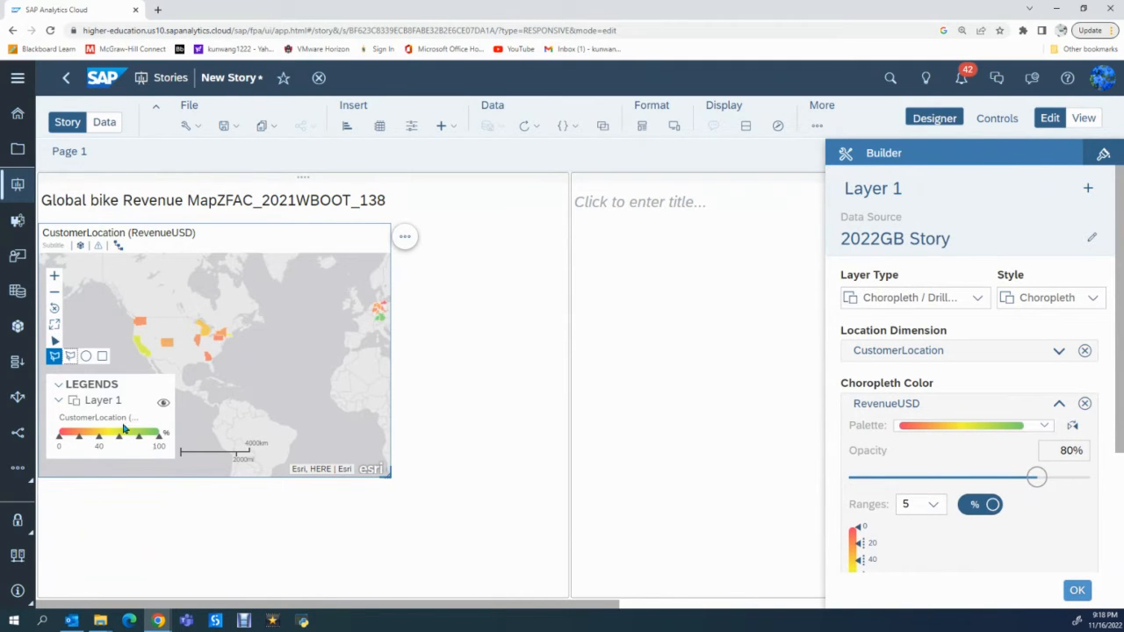
{"action": "left_click", "coordinate": [103, 359]}
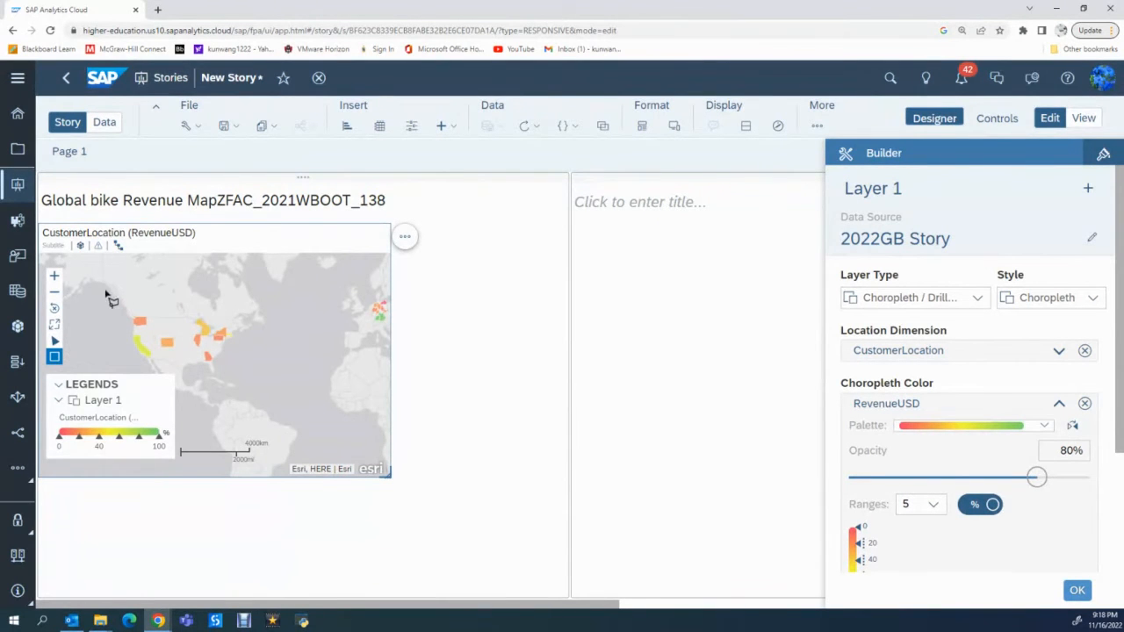
{"action": "left_click_drag", "start_coordinate": [85, 273], "coordinate": [366, 419]}
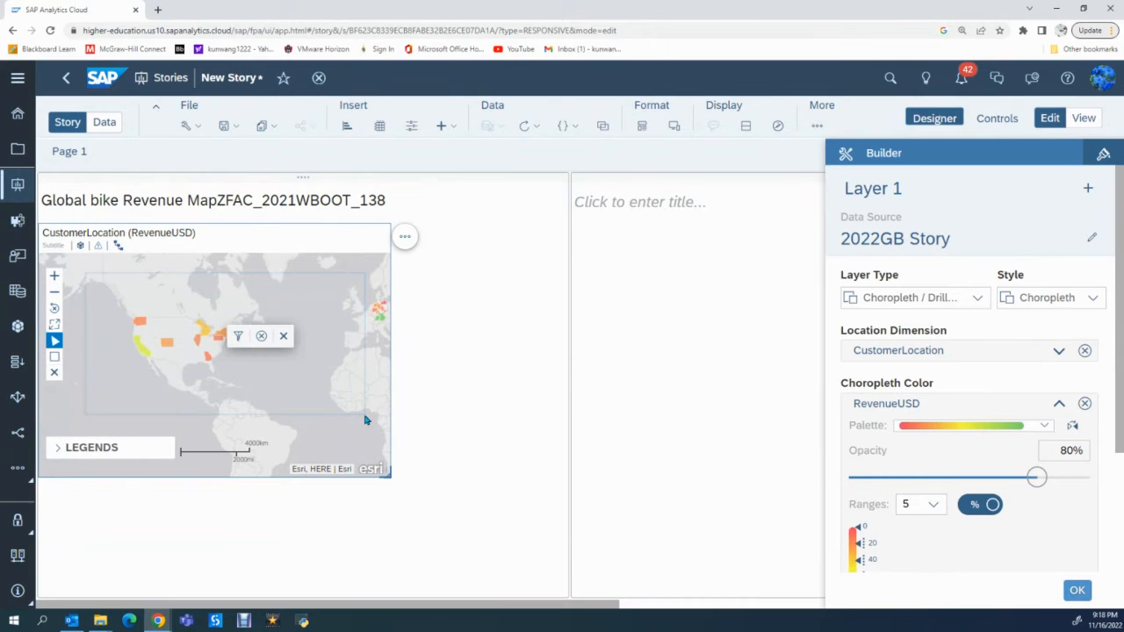
{"action": "left_click", "coordinate": [238, 338]}
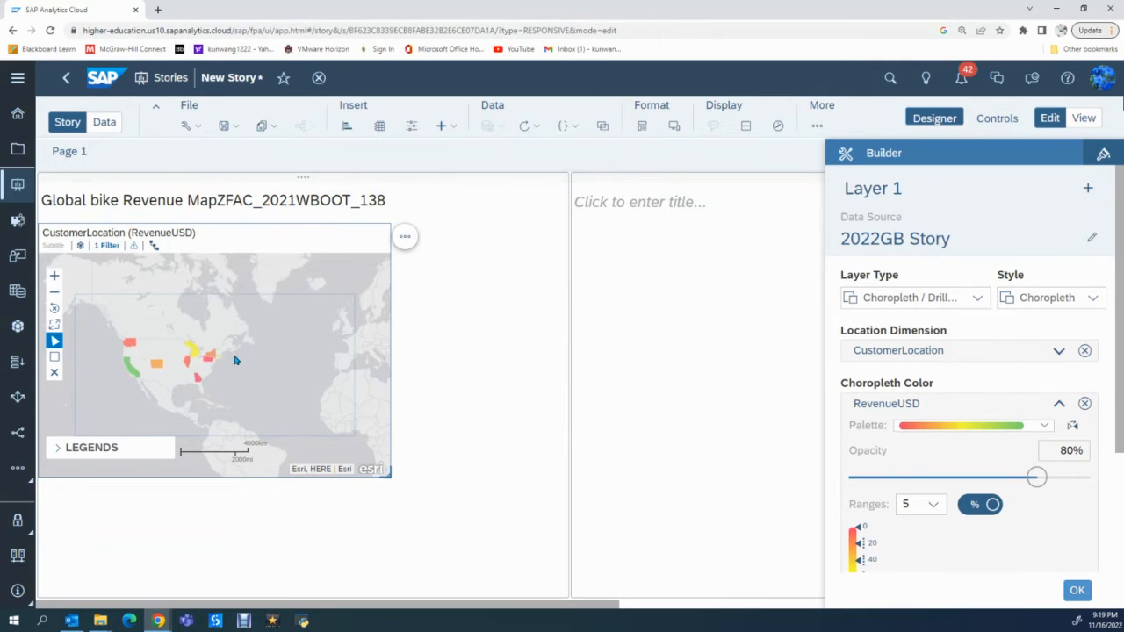
{"action": "left_click", "coordinate": [1078, 591]}
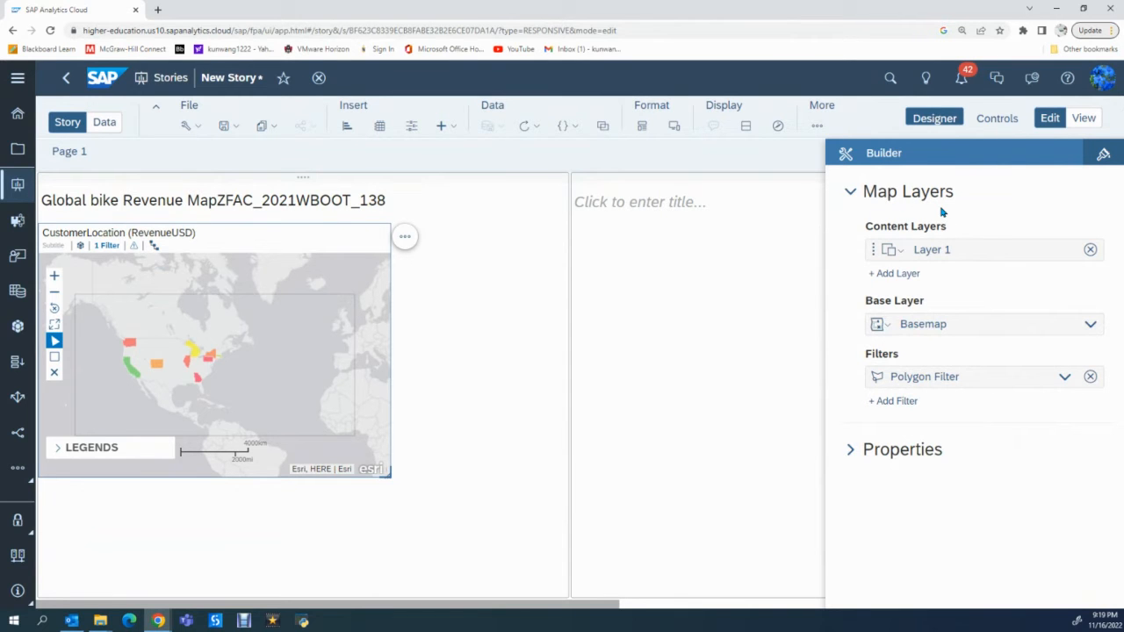
- Add a bubble layer with CustomerLocation as its location dimension and SalesQuantity as its bubble color
{"action": "left_click", "coordinate": [891, 274]}
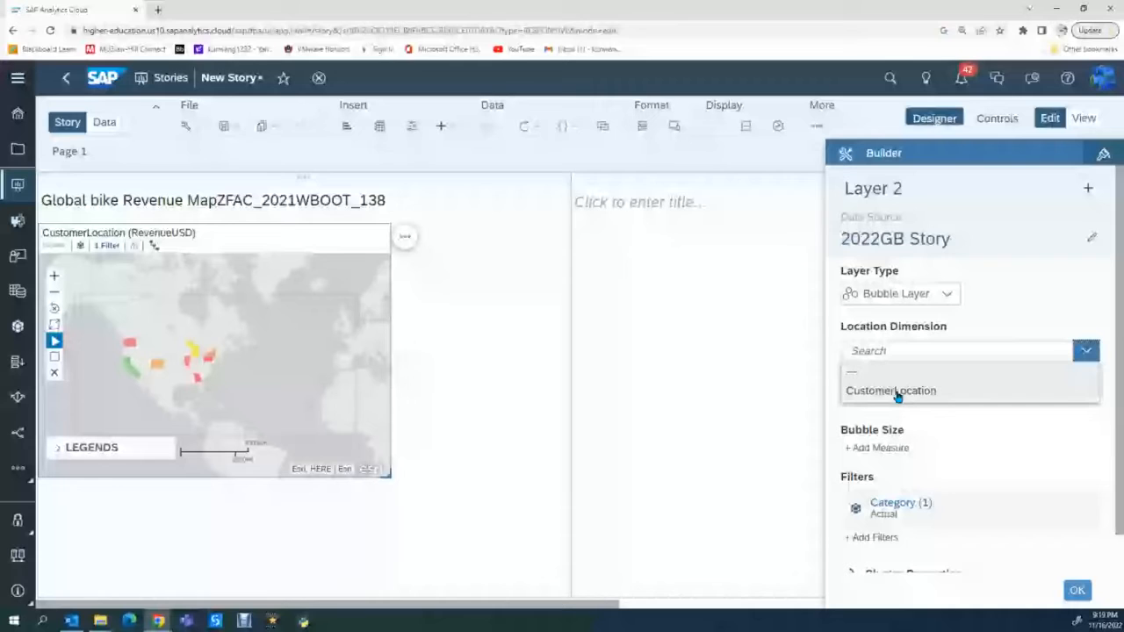
{"action": "left_click", "coordinate": [897, 394]}
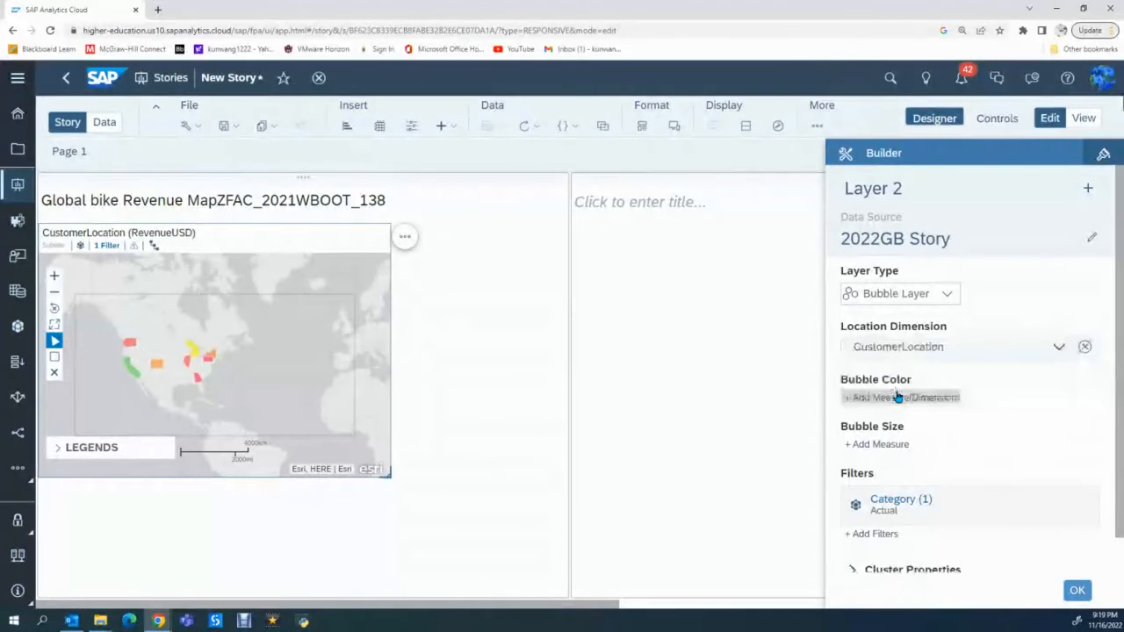
{"action": "scroll", "coordinate": [974, 401], "scroll_direction": "down", "scroll_amount": 1}
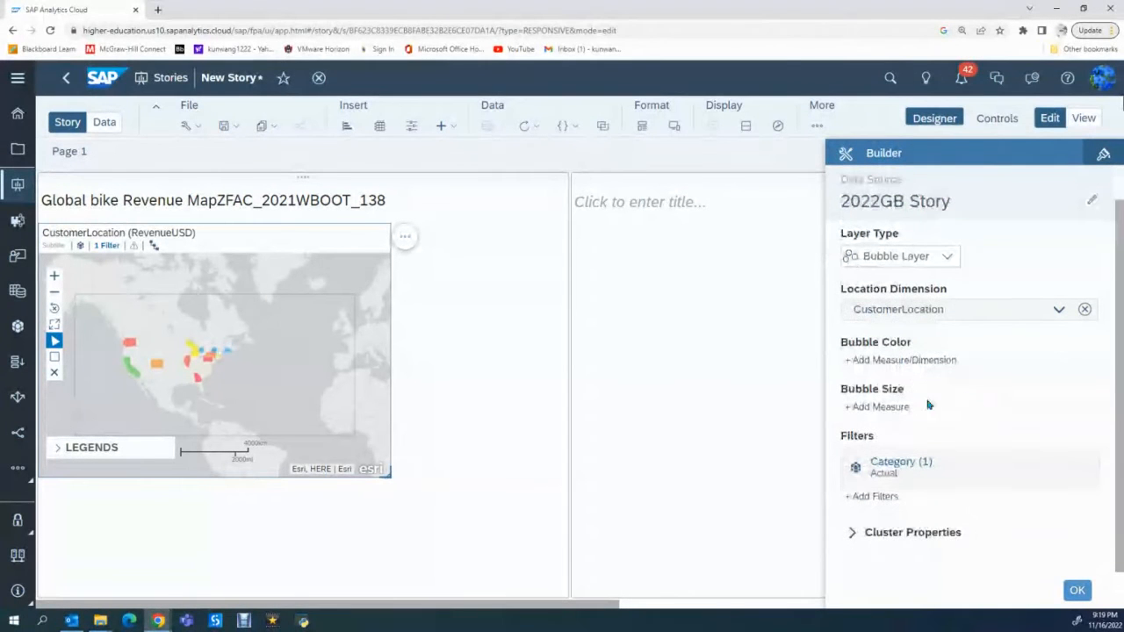
{"action": "left_click", "coordinate": [876, 363]}
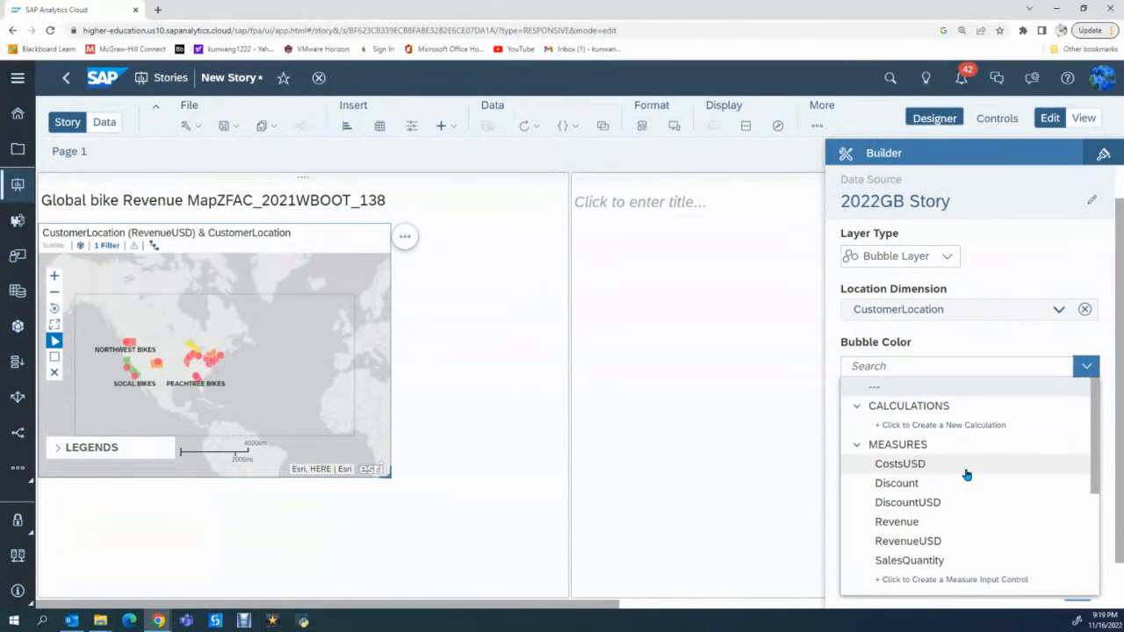
{"action": "scroll", "coordinate": [966, 468], "scroll_direction": "down", "scroll_amount": 1}
{"action": "left_click", "coordinate": [919, 503]}
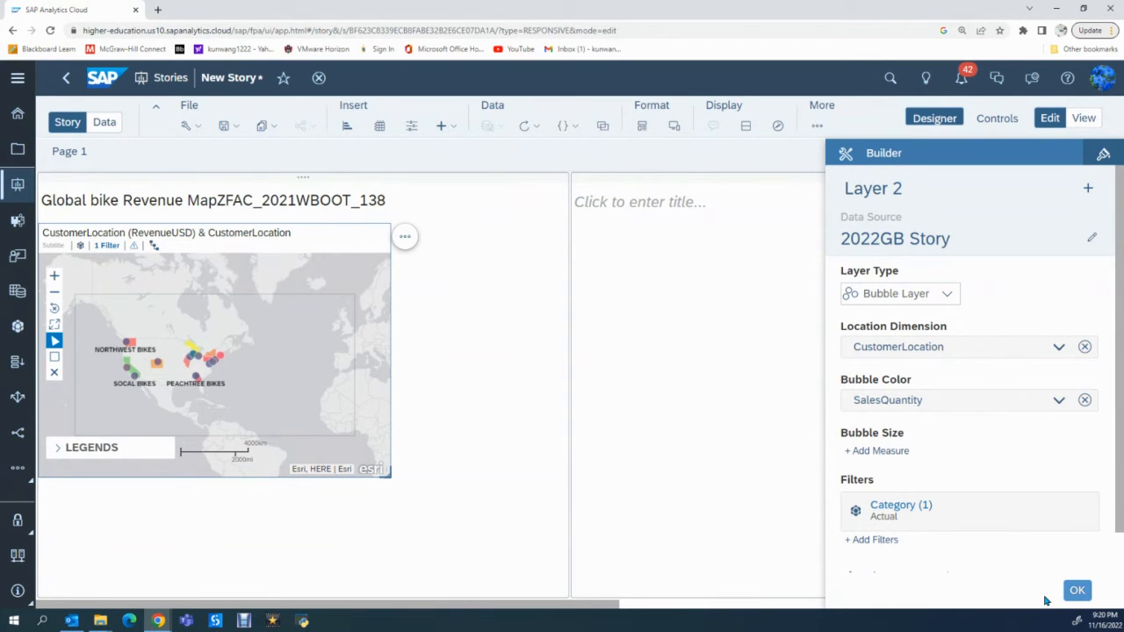
- Set the geo map widget's background color to light blue
{"action": "left_click", "coordinate": [1104, 156]}
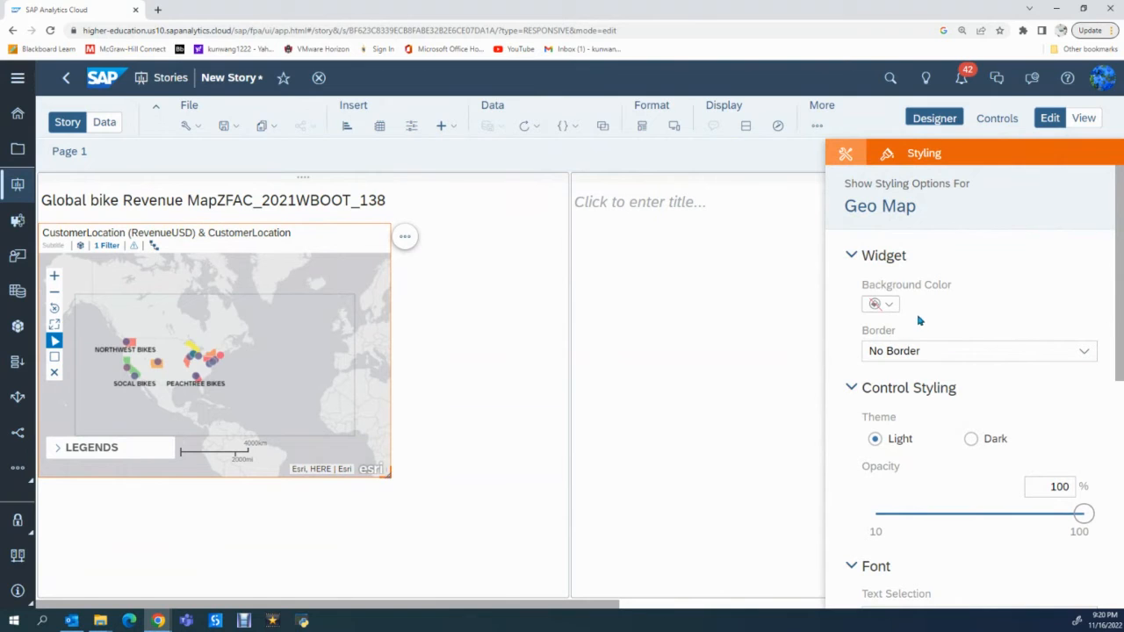
{"action": "left_click", "coordinate": [889, 305]}
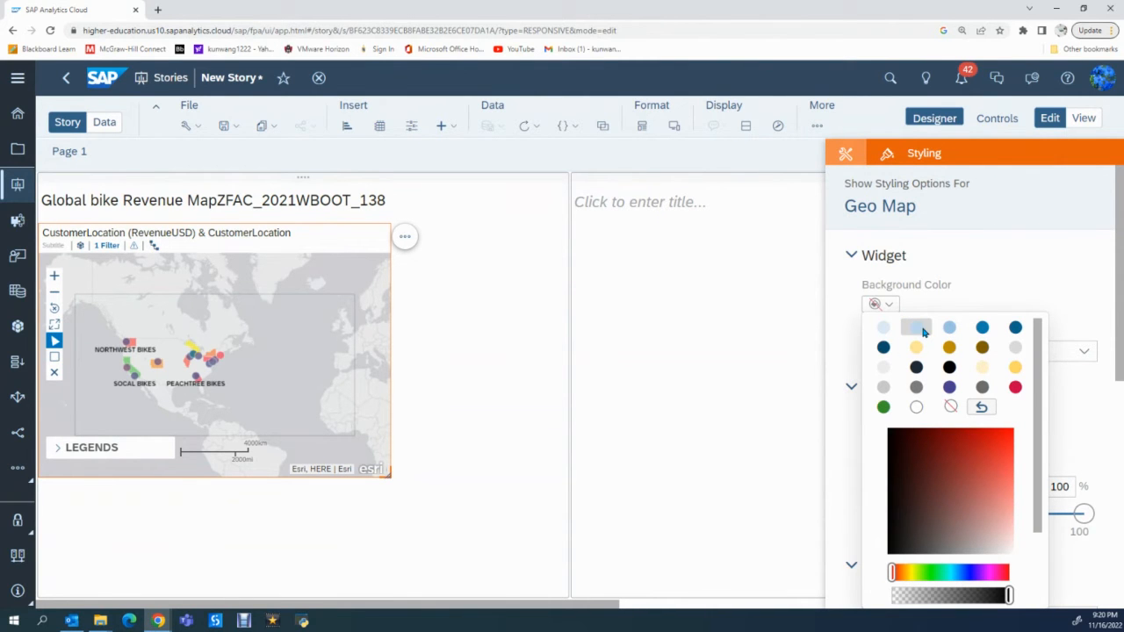
{"action": "left_click", "coordinate": [917, 328]}
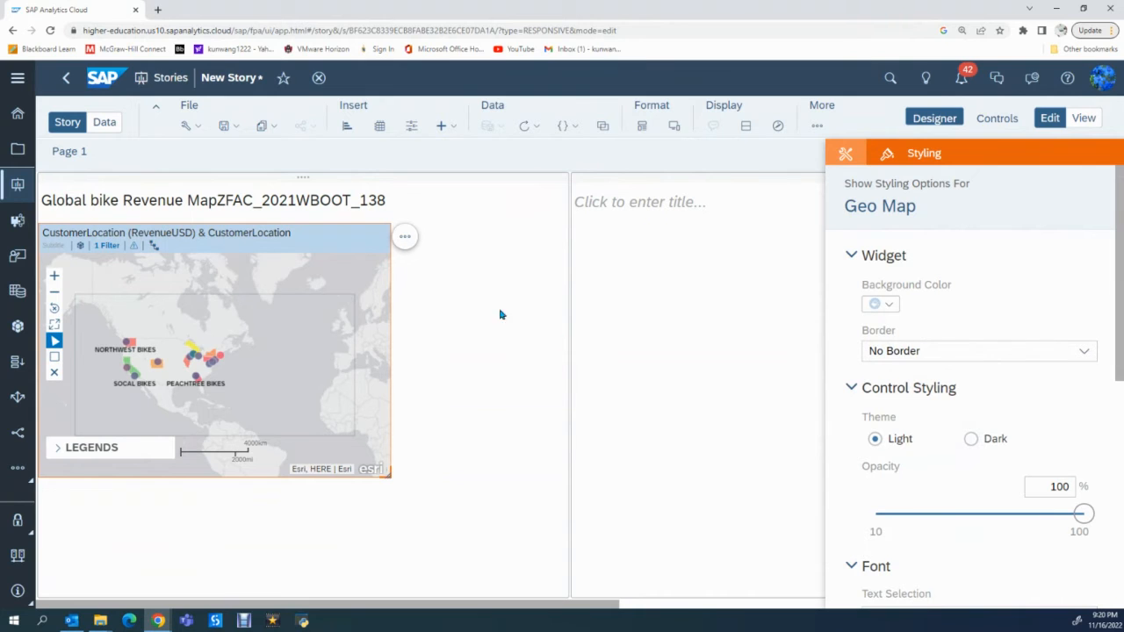
- Give the geo map top and bottom borders with a dashed line style in light yellow
{"action": "left_click", "coordinate": [1086, 353]}
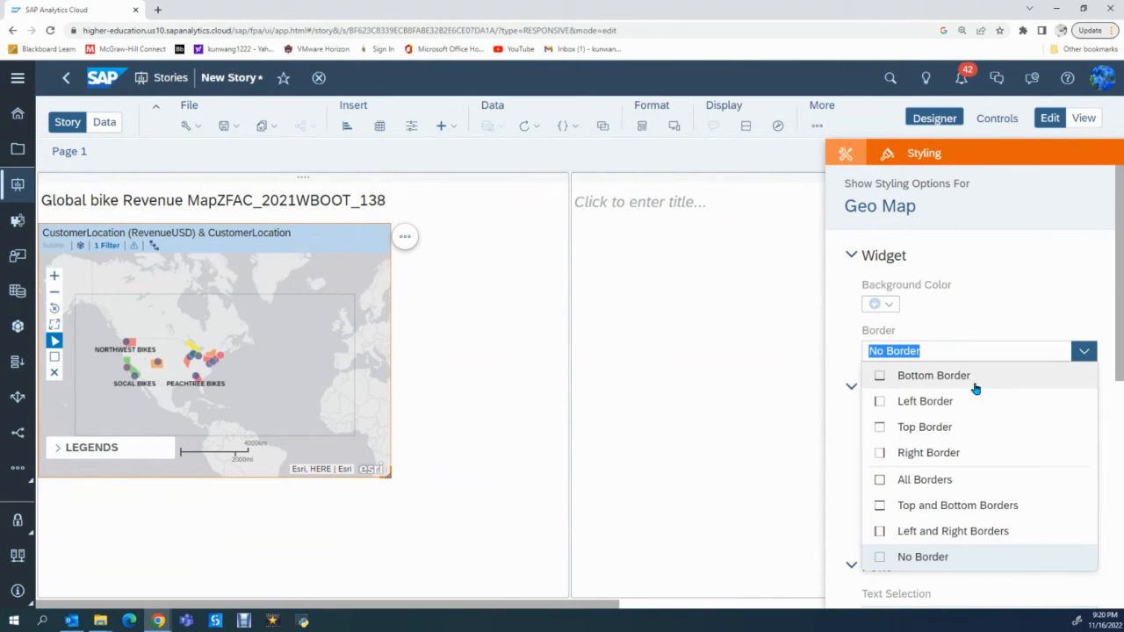
{"action": "left_click", "coordinate": [955, 507]}
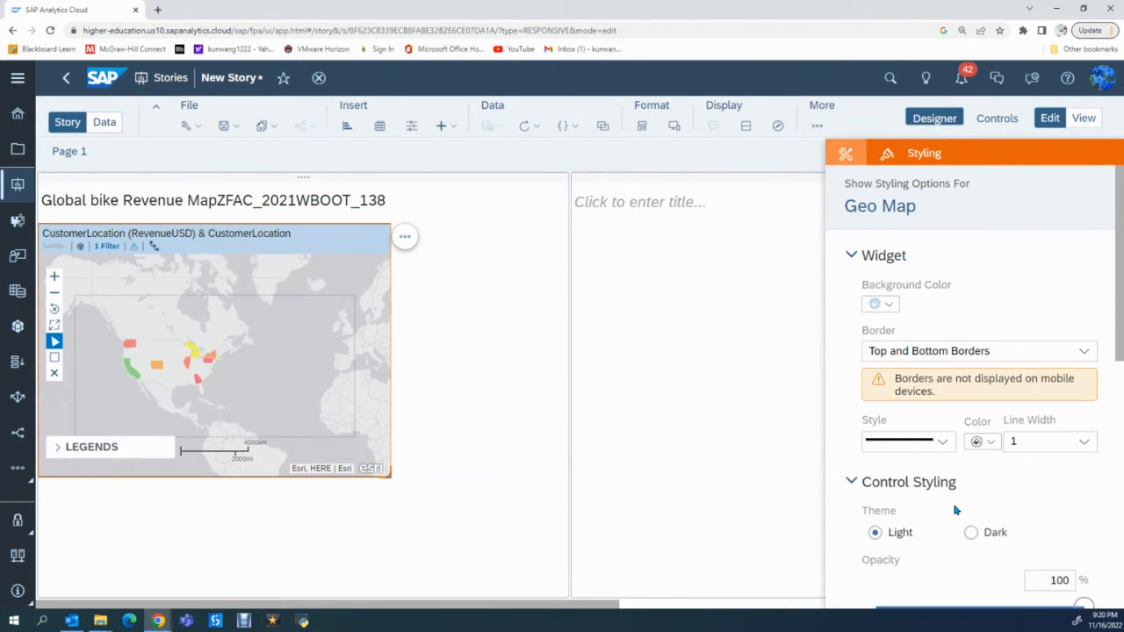
{"action": "scroll", "coordinate": [1019, 467], "scroll_direction": "down", "scroll_amount": 1}
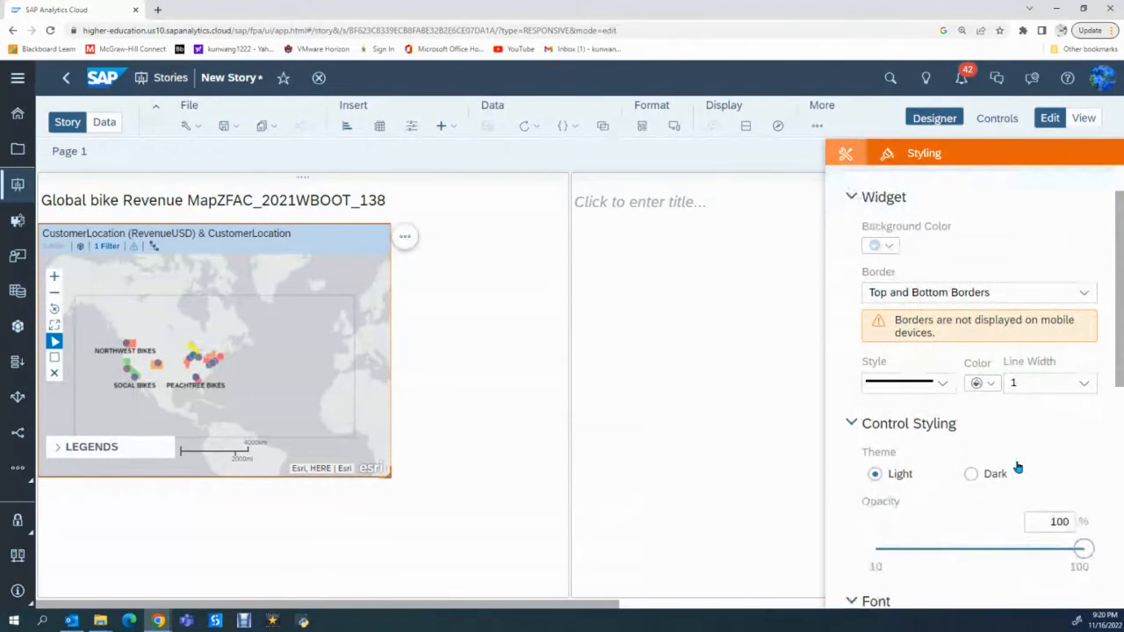
{"action": "left_click", "coordinate": [943, 385]}
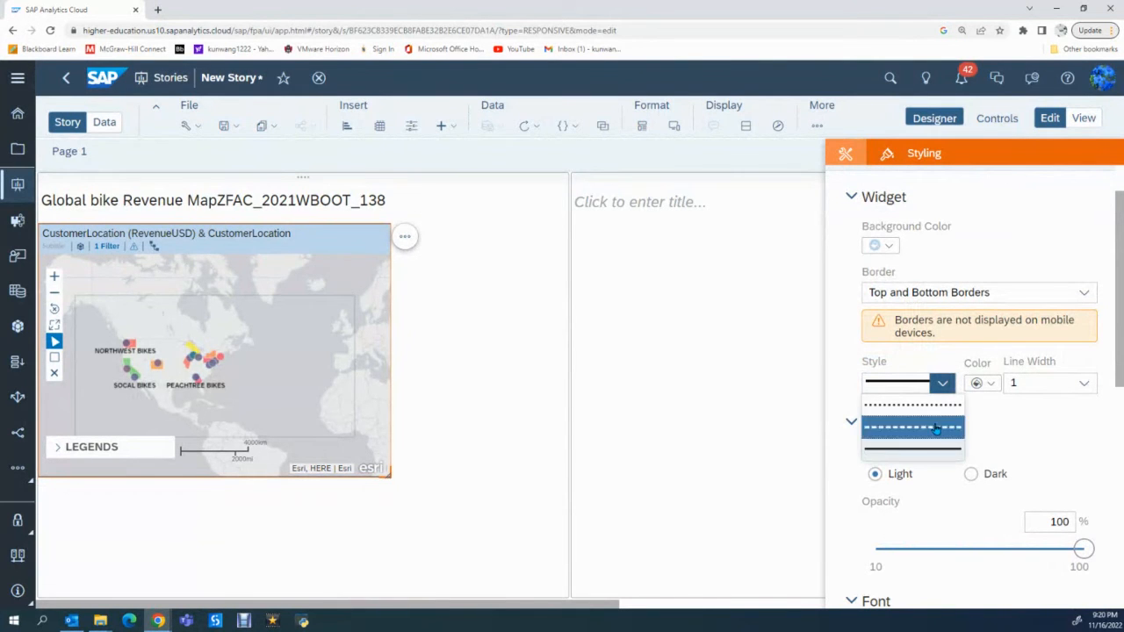
{"action": "left_click", "coordinate": [935, 427]}
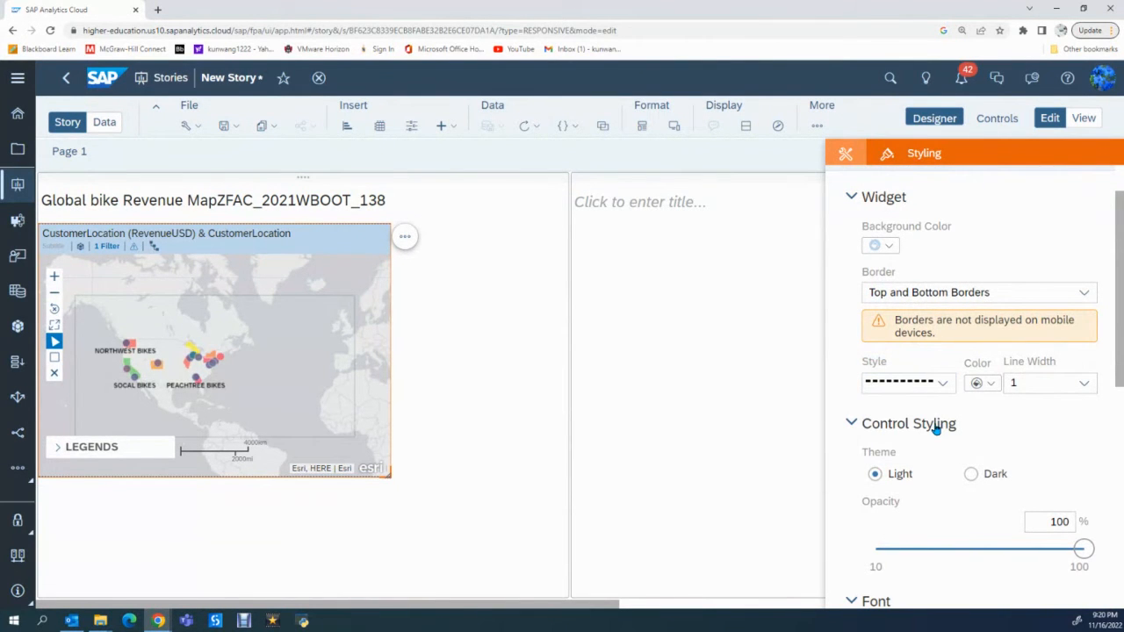
{"action": "left_click", "coordinate": [989, 384]}
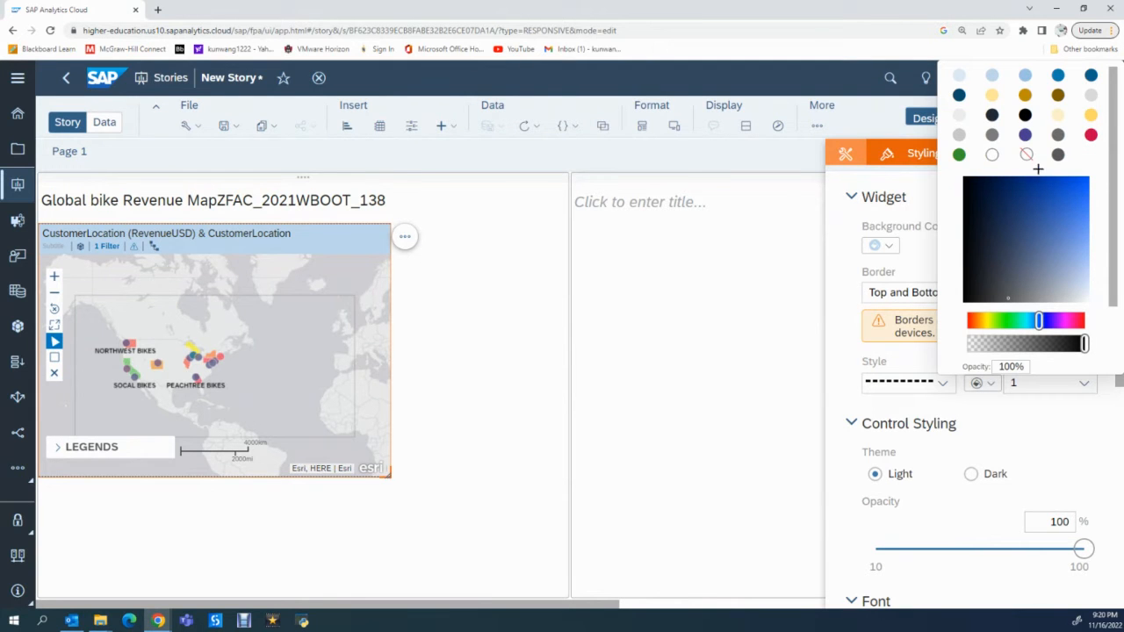
{"action": "left_click", "coordinate": [992, 95]}
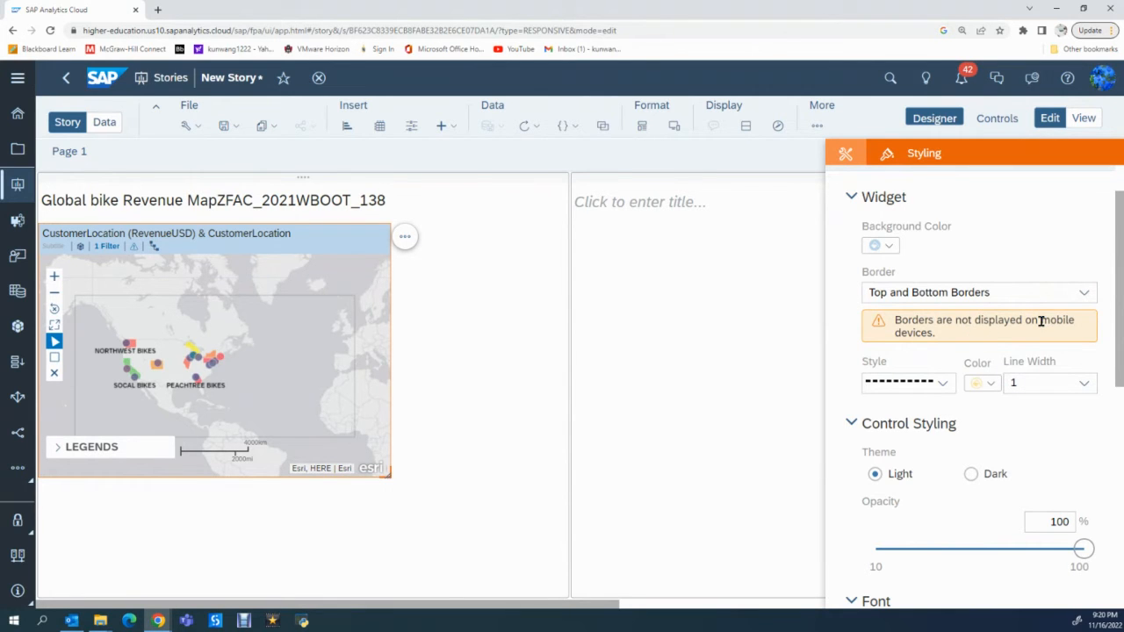
- Switch the map's control styling to the Dark theme and set its opacity to 80%
{"action": "scroll", "coordinate": [1003, 409], "scroll_direction": "down", "scroll_amount": 1}
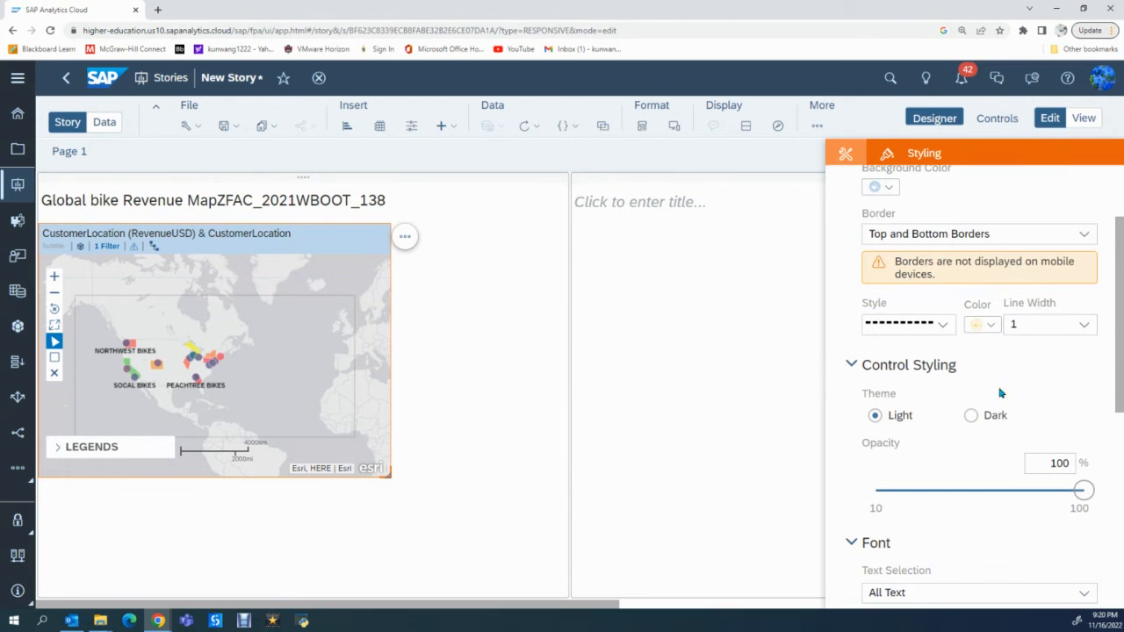
{"action": "scroll", "coordinate": [940, 430], "scroll_direction": "down", "scroll_amount": 1}
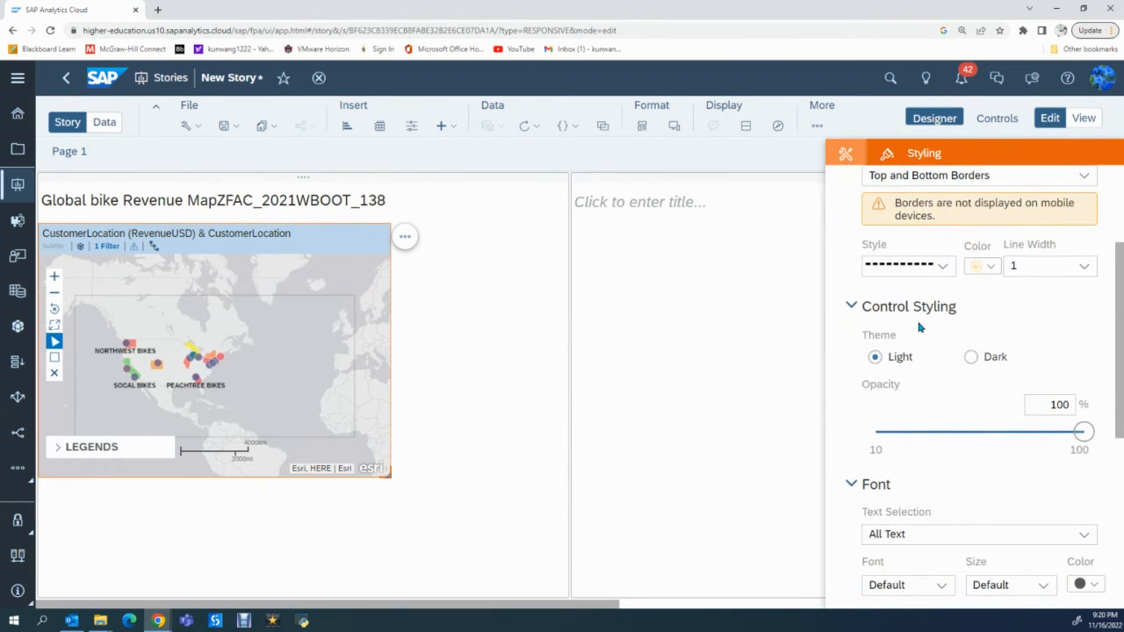
{"action": "left_click", "coordinate": [972, 358]}
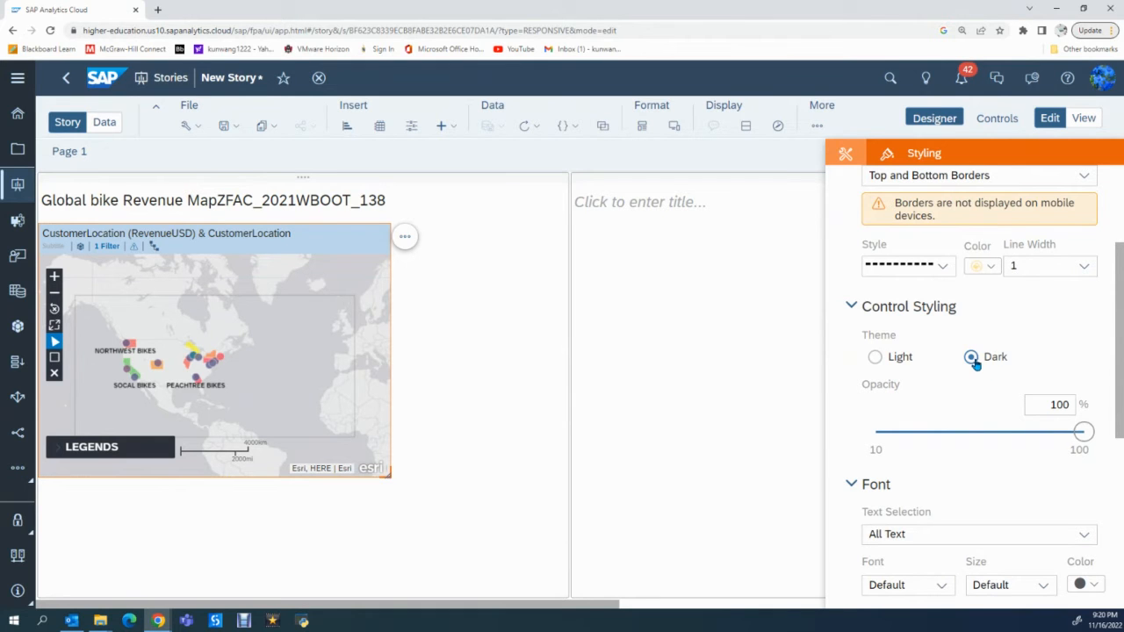
{"action": "left_click_drag", "start_coordinate": [1078, 436], "coordinate": [1033, 436]}
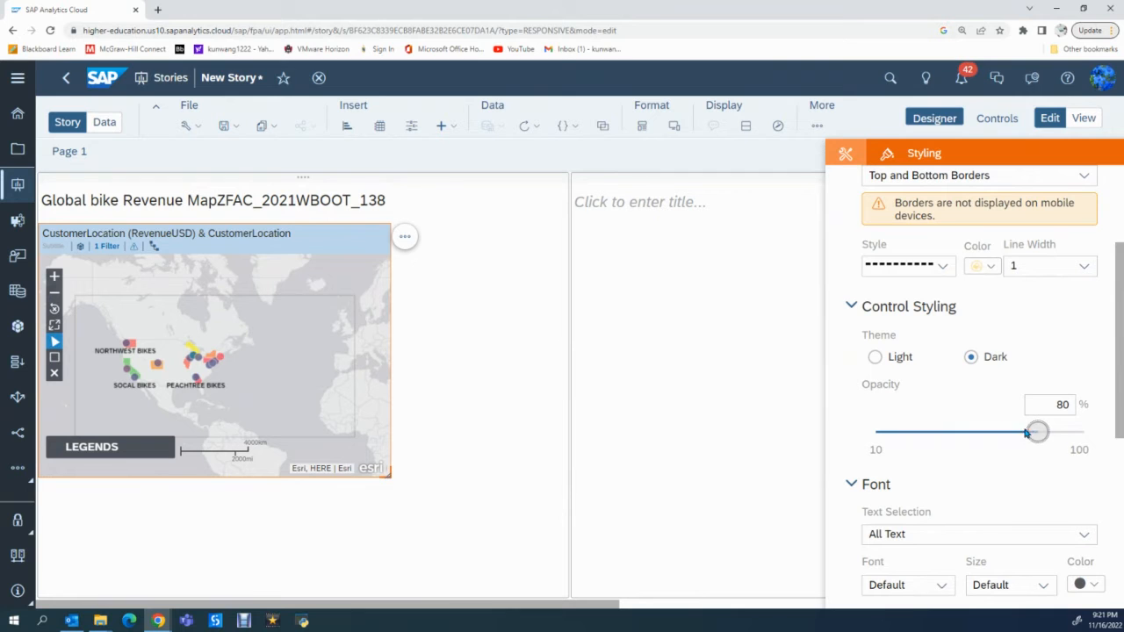
- Change the font color of all text on the geo map to orange
{"action": "scroll", "coordinate": [1001, 375], "scroll_direction": "down", "scroll_amount": 2}
{"action": "scroll", "coordinate": [1000, 375], "scroll_direction": "down", "scroll_amount": 1}
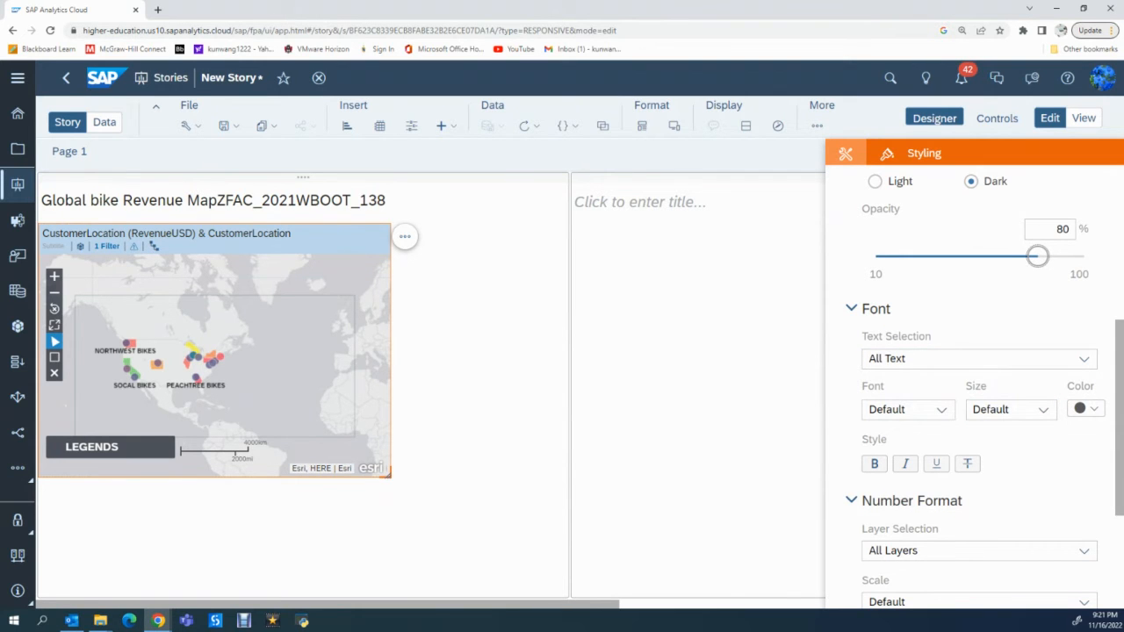
{"action": "left_click", "coordinate": [1093, 410]}
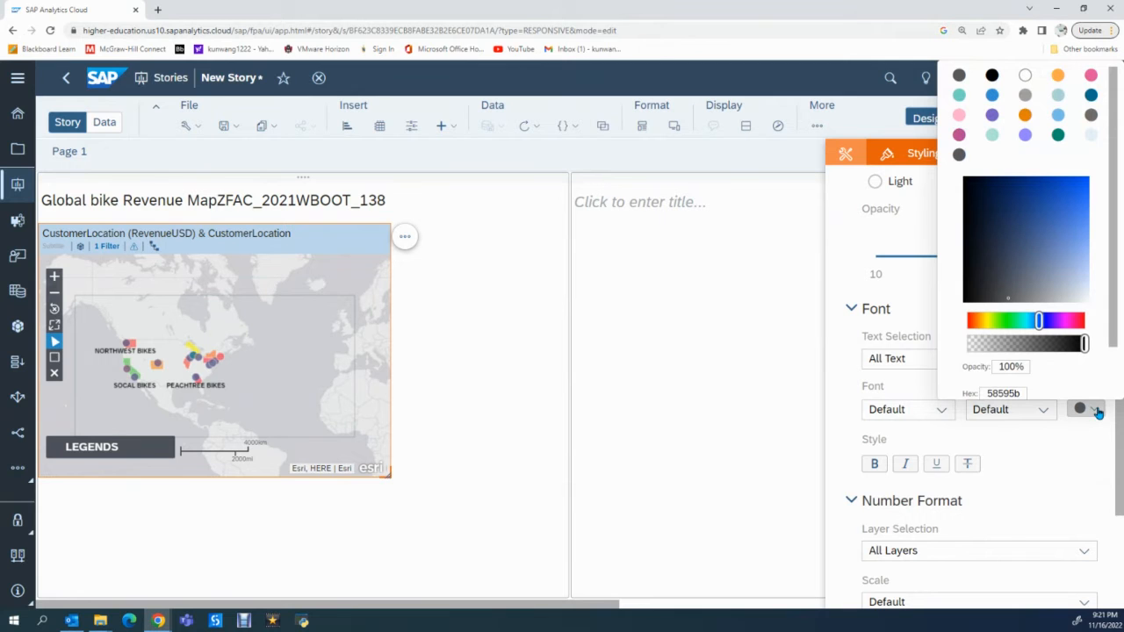
{"action": "left_click", "coordinate": [1025, 115]}
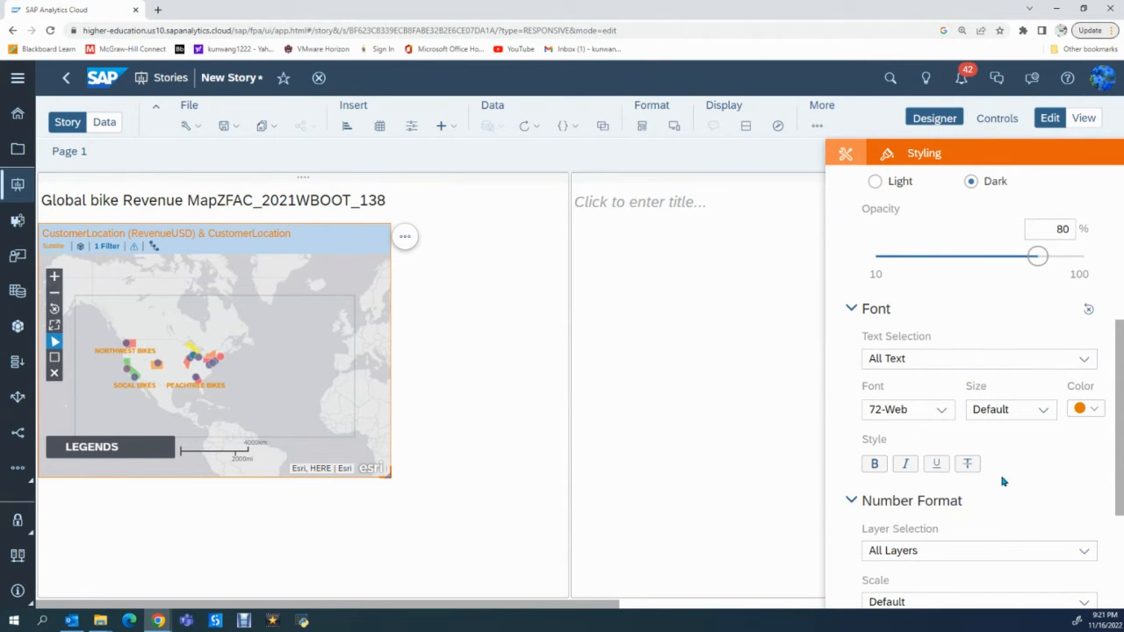
- Look over the number format options, return to the bubble layer's settings, and confirm Layer 2
{"action": "scroll", "coordinate": [1023, 471], "scroll_direction": "down", "scroll_amount": 1}
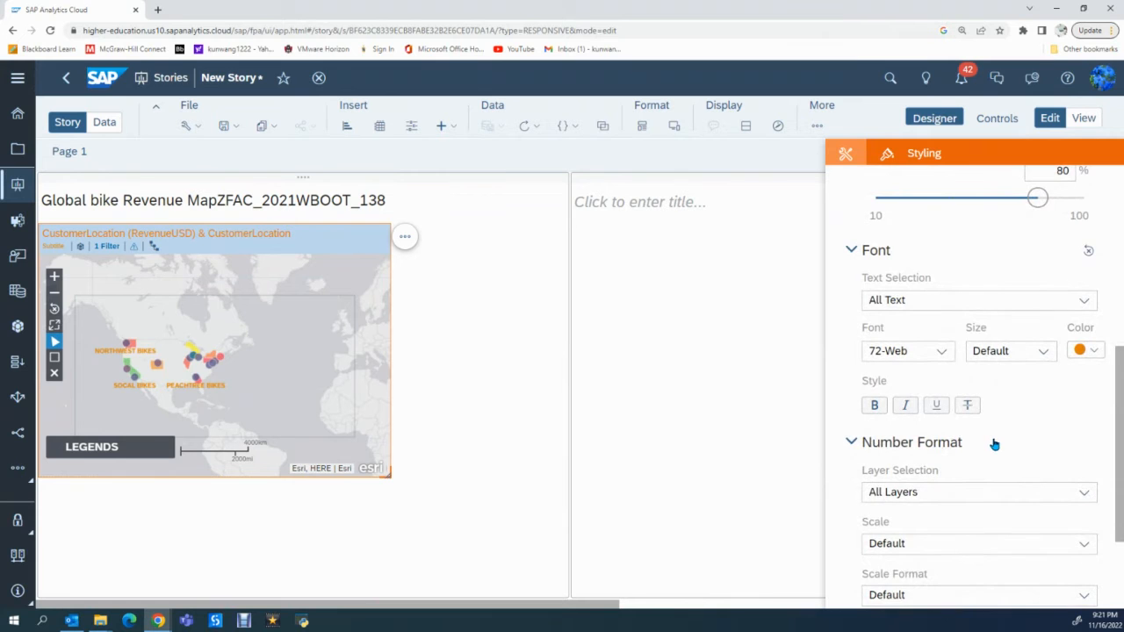
{"action": "scroll", "coordinate": [1011, 432], "scroll_direction": "down", "scroll_amount": 2}
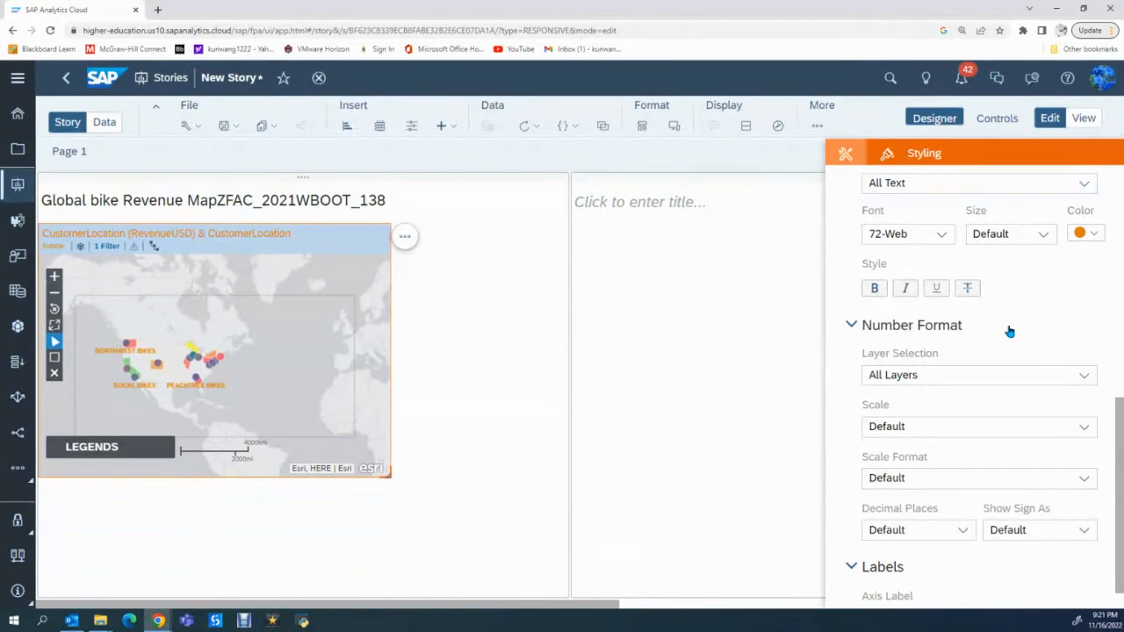
{"action": "left_click", "coordinate": [844, 158]}
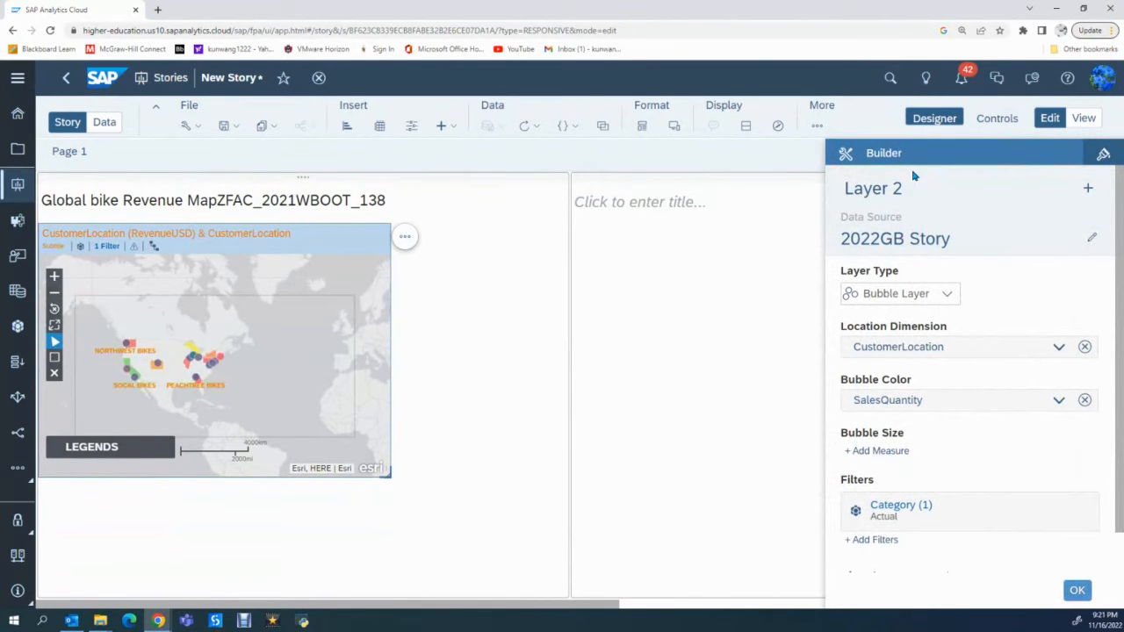
{"action": "left_click", "coordinate": [1078, 592]}
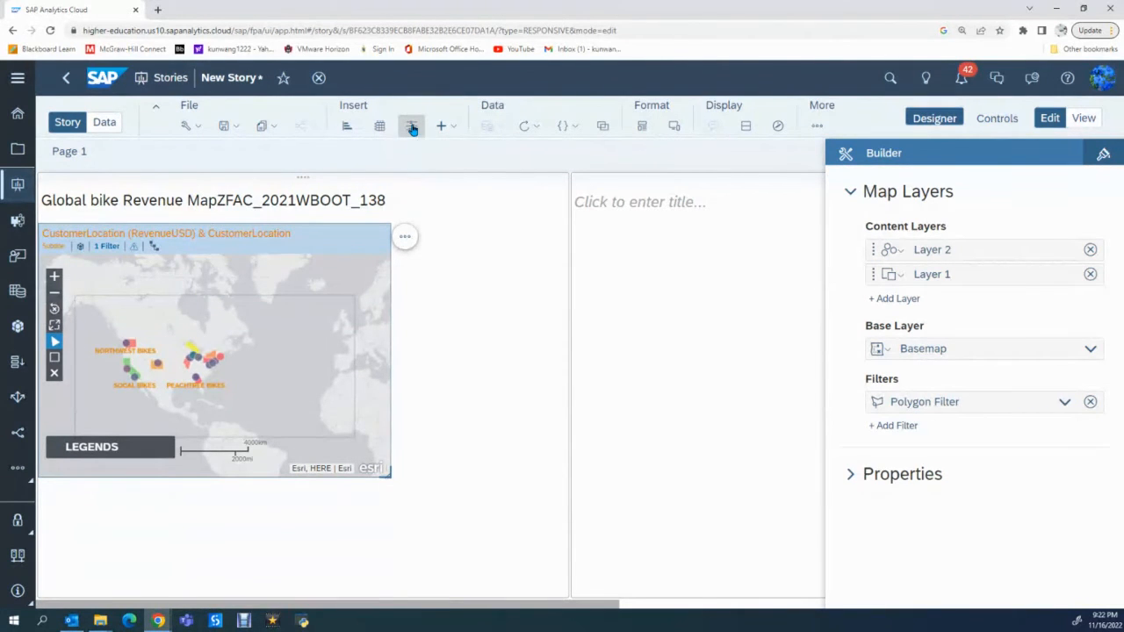
- Insert a page filter beside the map based on the Product dimension of 2022GB Story
{"action": "left_click", "coordinate": [412, 128]}
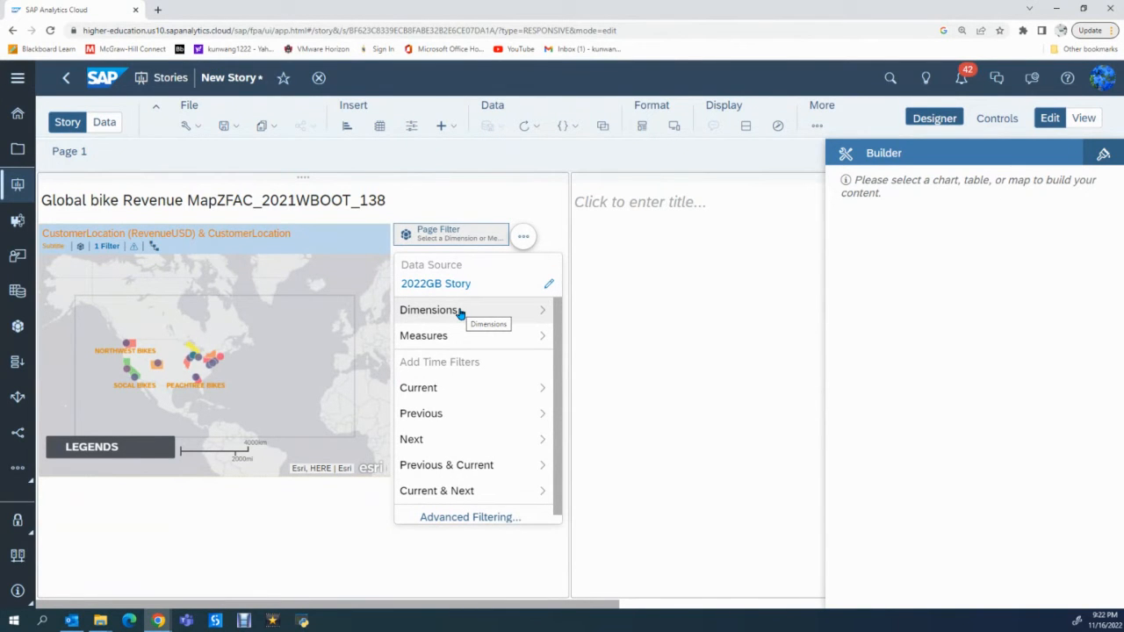
{"action": "left_click", "coordinate": [518, 314]}
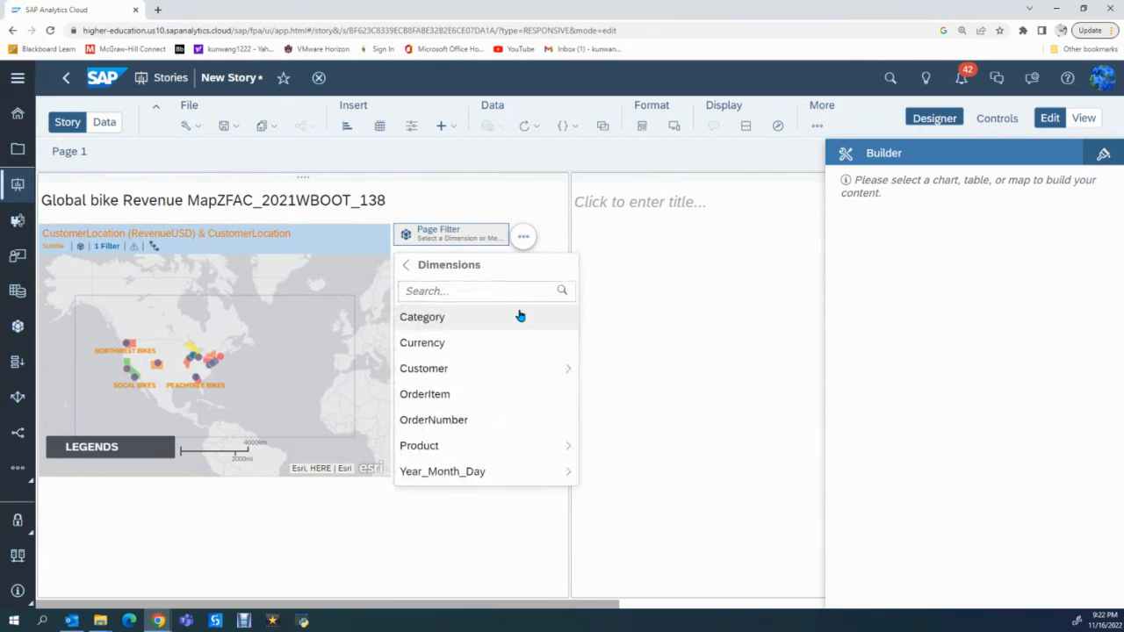
{"action": "left_click", "coordinate": [426, 448]}
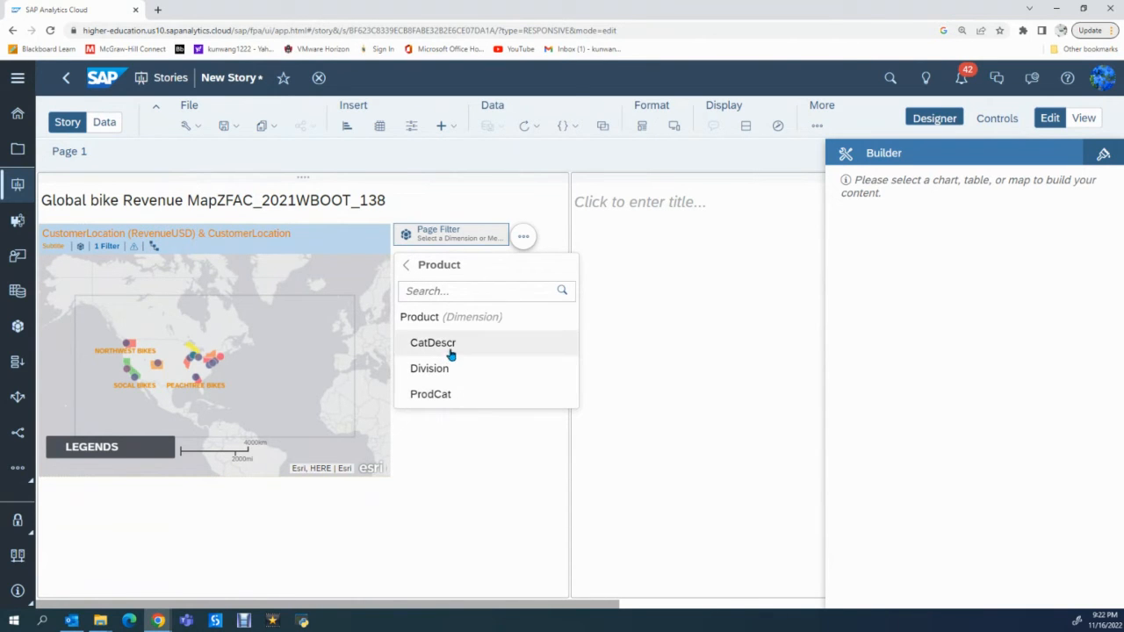
{"action": "left_click", "coordinate": [464, 320]}
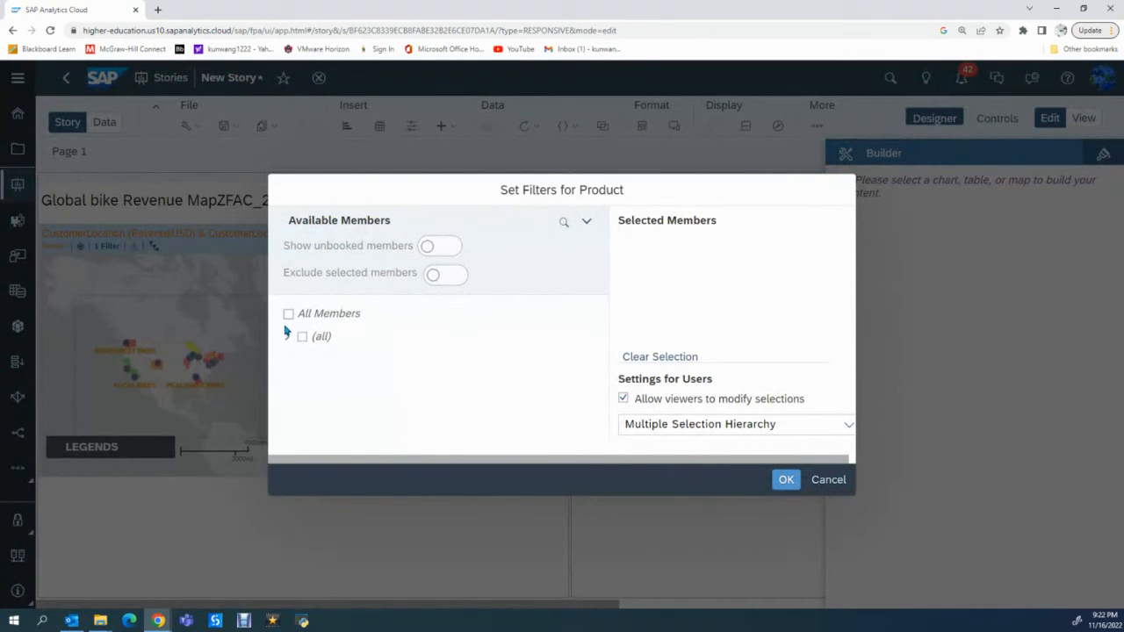
- Select all members for the Product filter and expand the AS, BI and Accessoire levels to examine the products
{"action": "left_click", "coordinate": [288, 315]}
{"action": "left_click", "coordinate": [286, 339]}
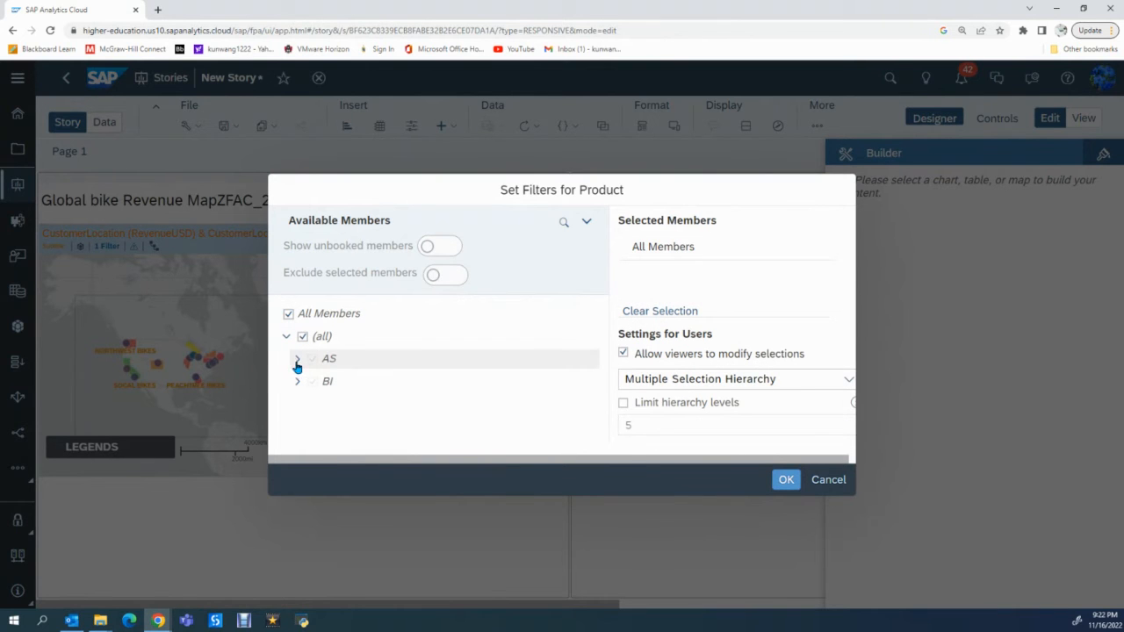
{"action": "left_click", "coordinate": [297, 363]}
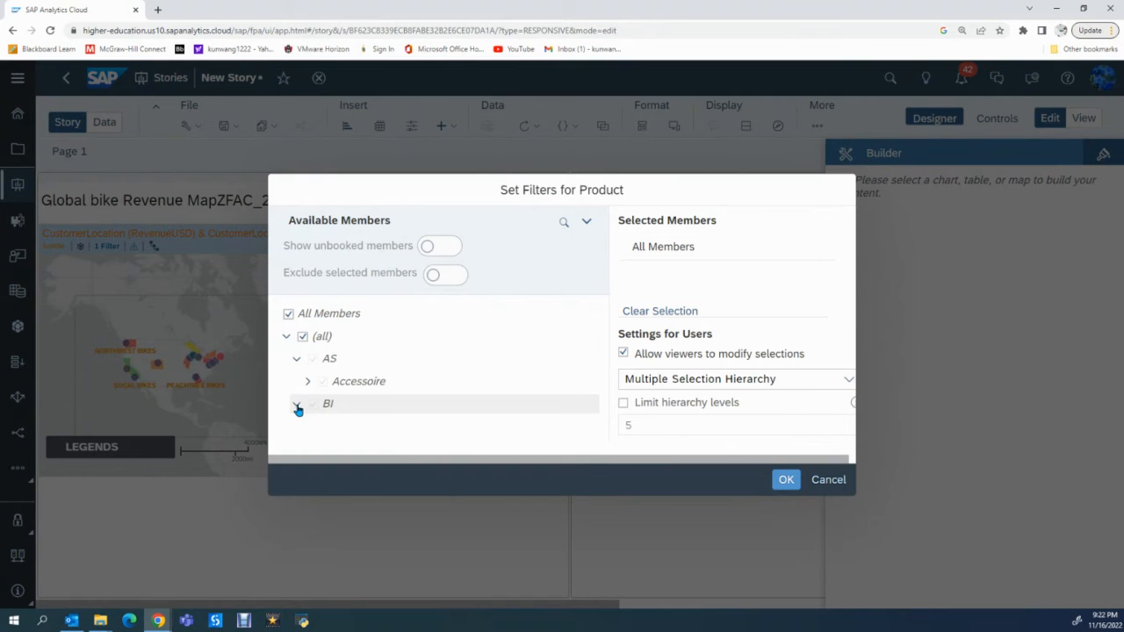
{"action": "left_click", "coordinate": [297, 406]}
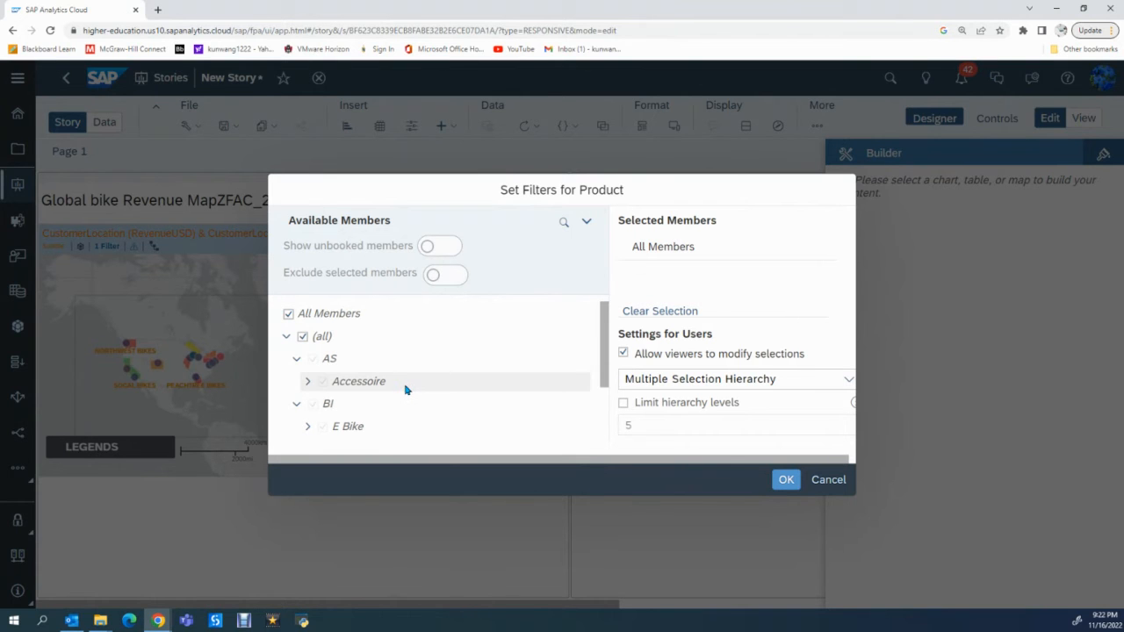
{"action": "scroll", "coordinate": [404, 386], "scroll_direction": "down", "scroll_amount": 1}
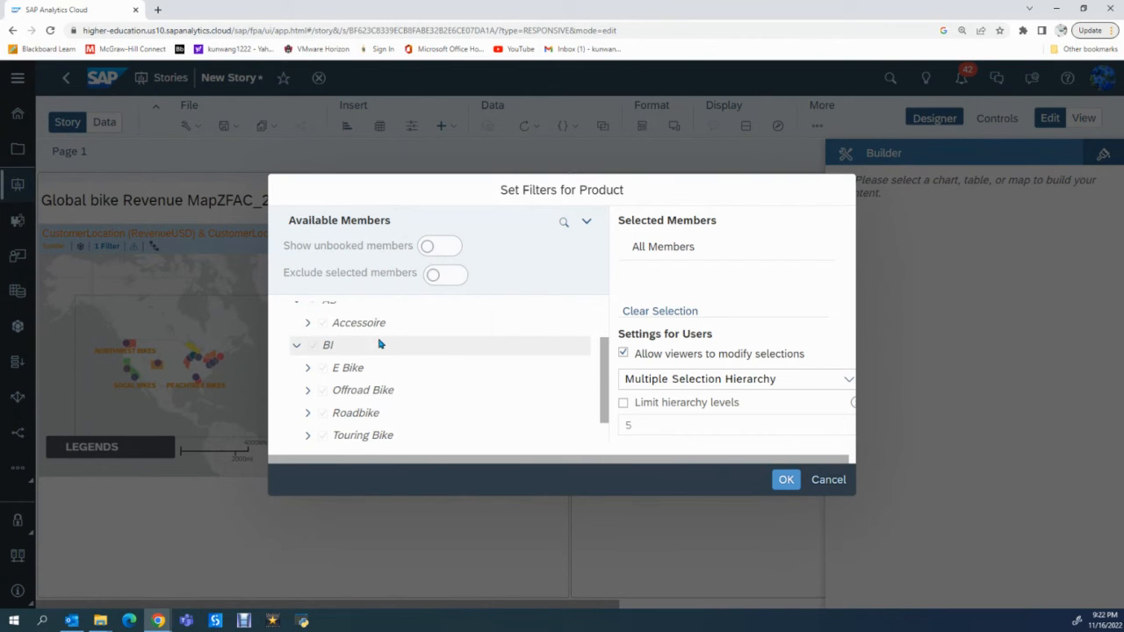
{"action": "left_click", "coordinate": [308, 326]}
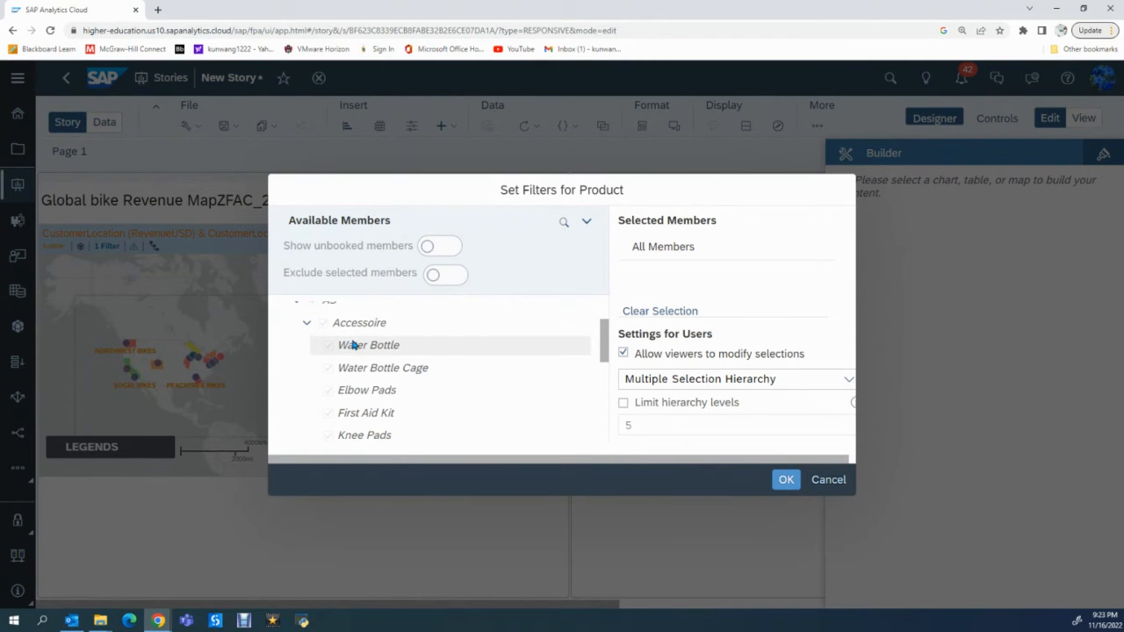
{"action": "scroll", "coordinate": [429, 377], "scroll_direction": "down", "scroll_amount": 1}
{"action": "scroll", "coordinate": [429, 377], "scroll_direction": "down", "scroll_amount": 3}
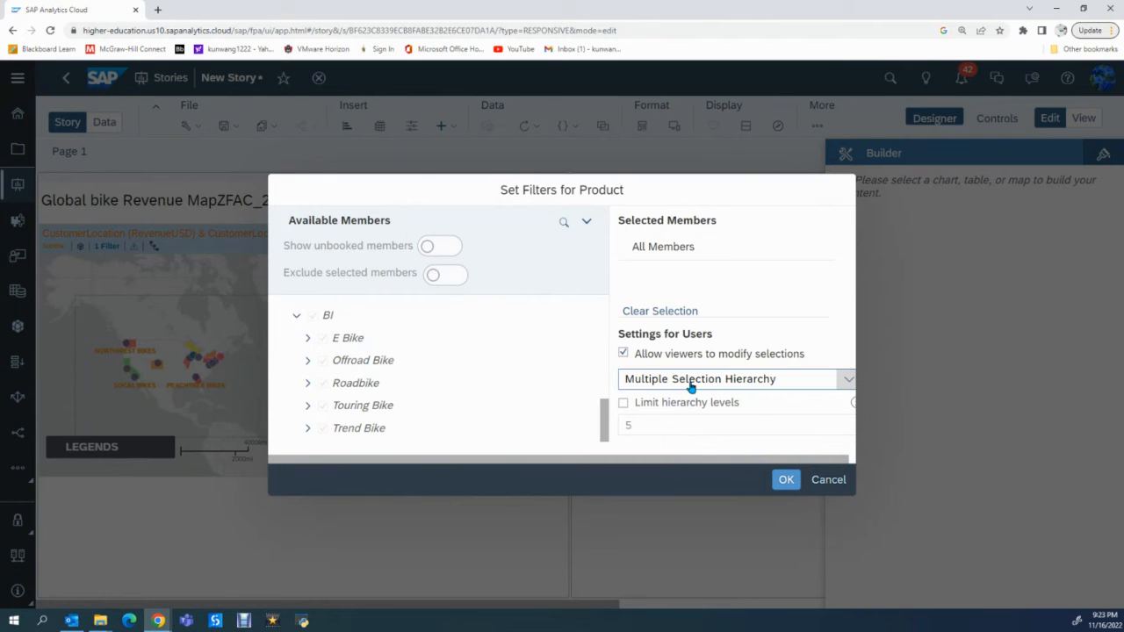
- Check the viewer selection types, keep Multiple Selection Hierarchy, and confirm the Product filter
{"action": "left_click", "coordinate": [841, 380]}
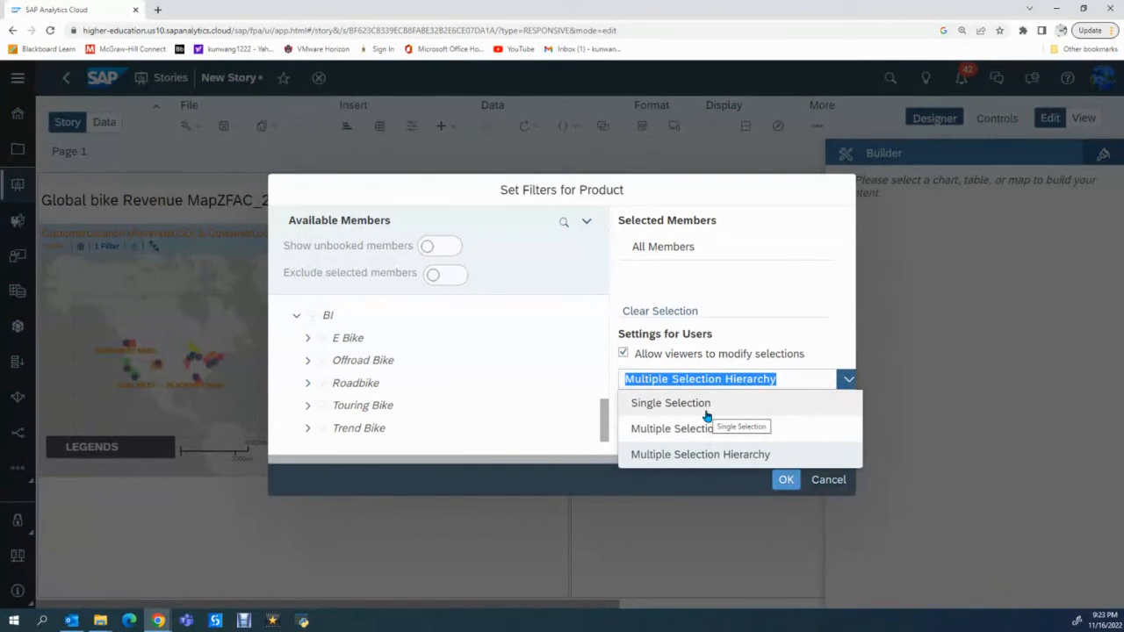
{"action": "left_click", "coordinate": [740, 380]}
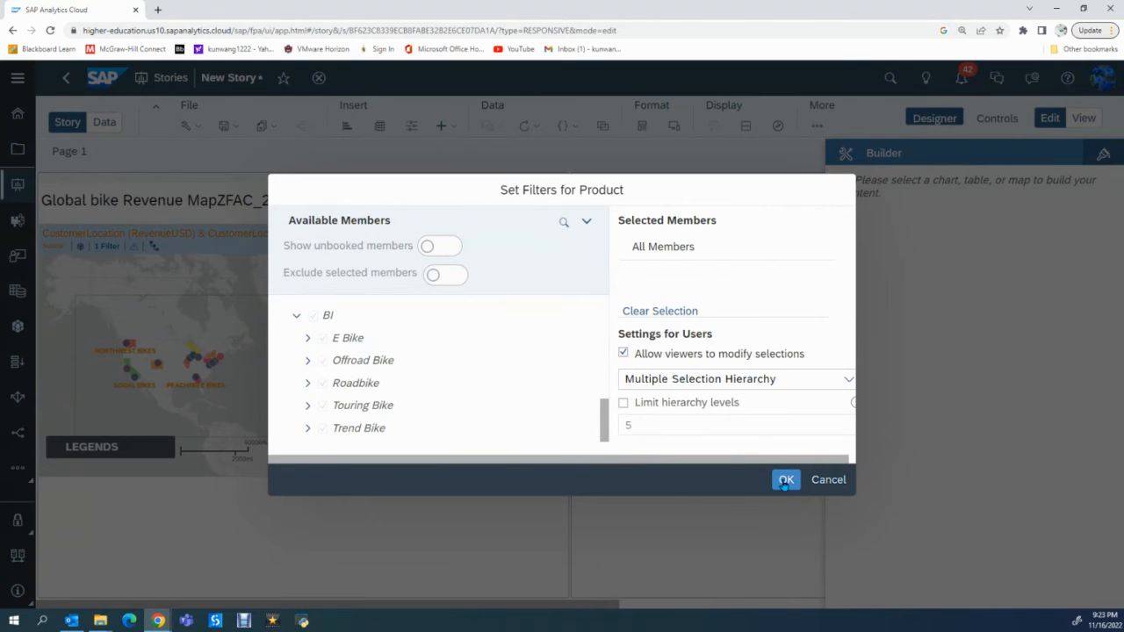
{"action": "left_click", "coordinate": [786, 480]}
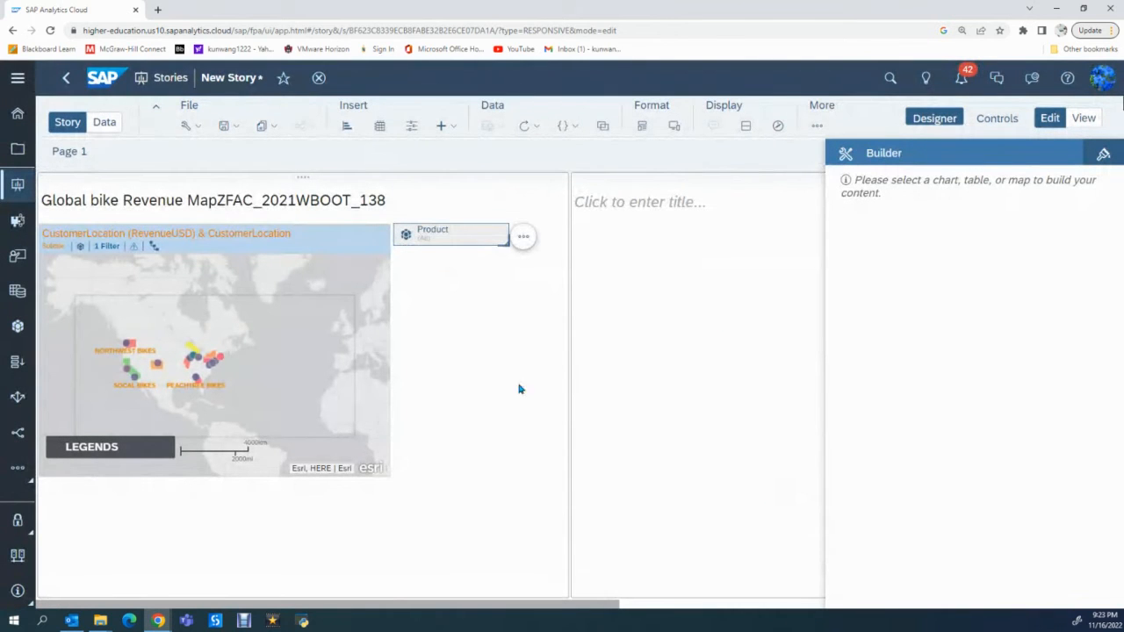
- Expand the AS and BI levels in the Product filter, clear all members and select only E Bike
{"action": "left_click", "coordinate": [450, 238]}
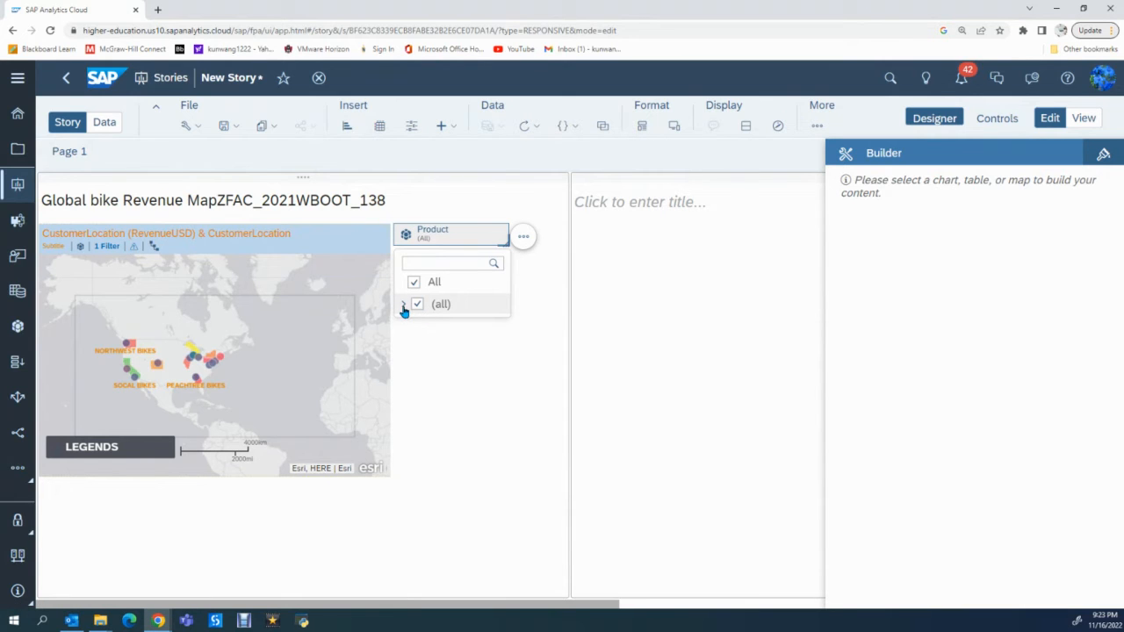
{"action": "left_click", "coordinate": [403, 305]}
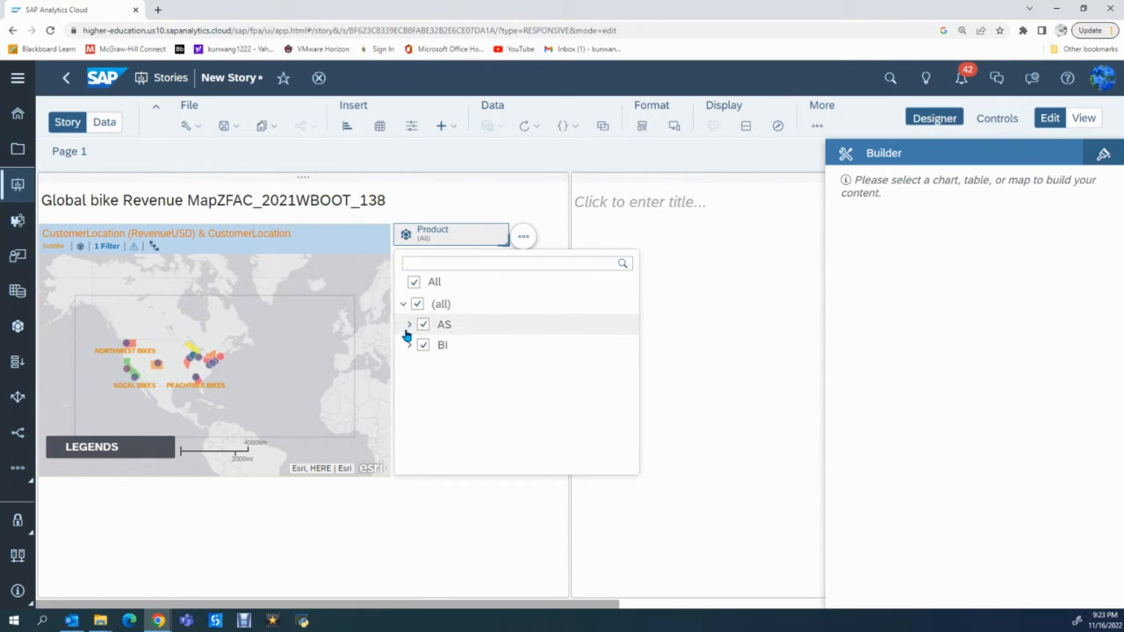
{"action": "left_click", "coordinate": [408, 325]}
{"action": "left_click", "coordinate": [409, 367]}
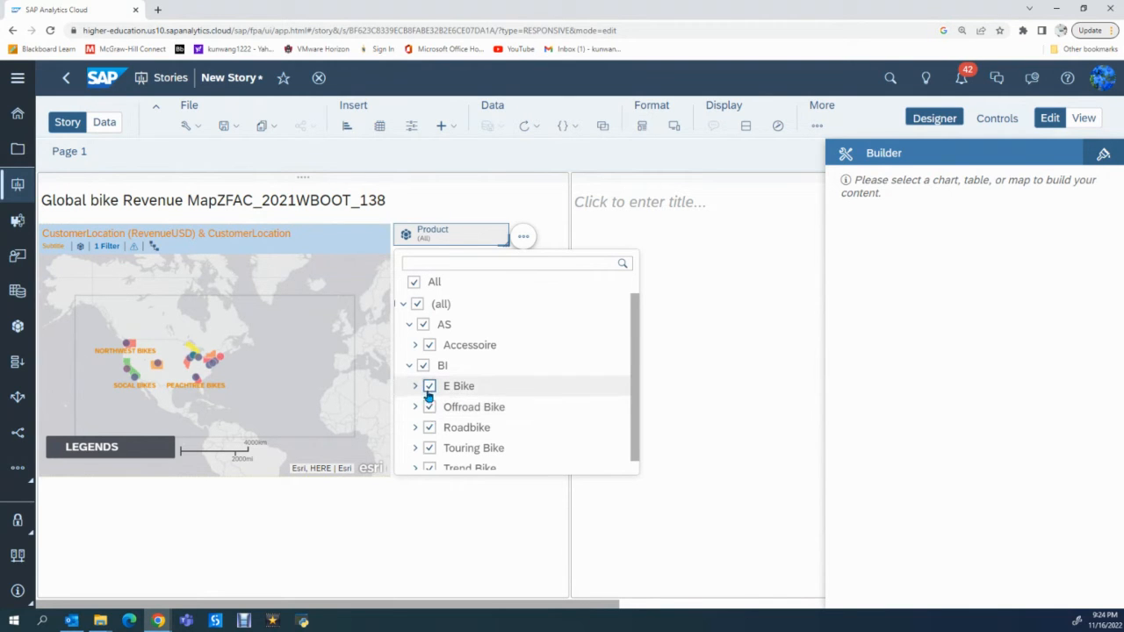
{"action": "left_click", "coordinate": [414, 282]}
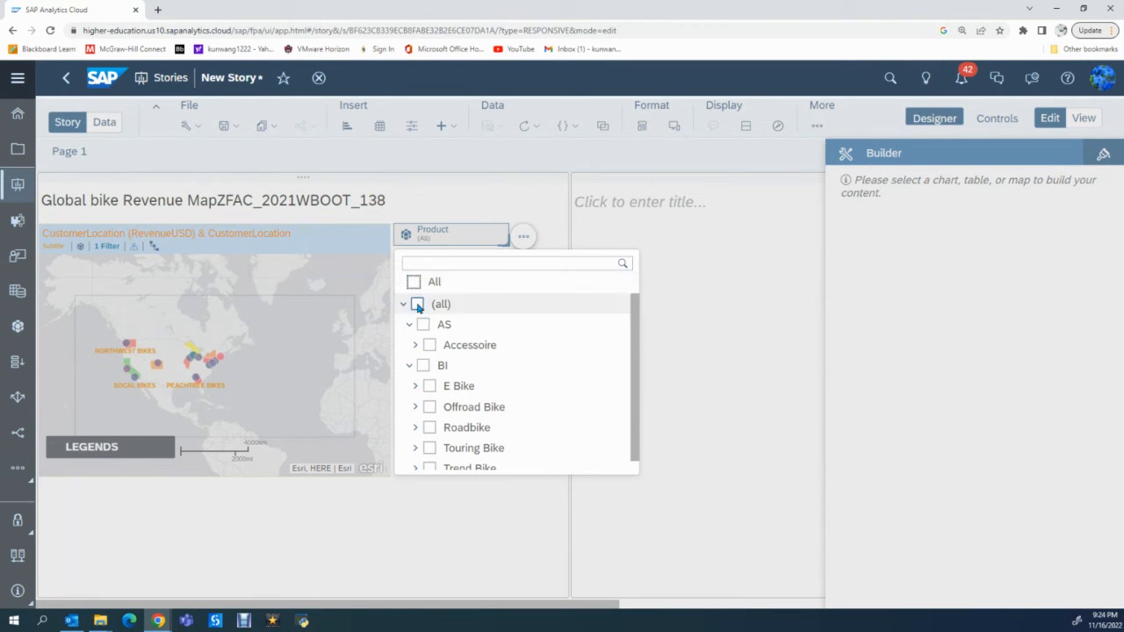
{"action": "left_click", "coordinate": [430, 387]}
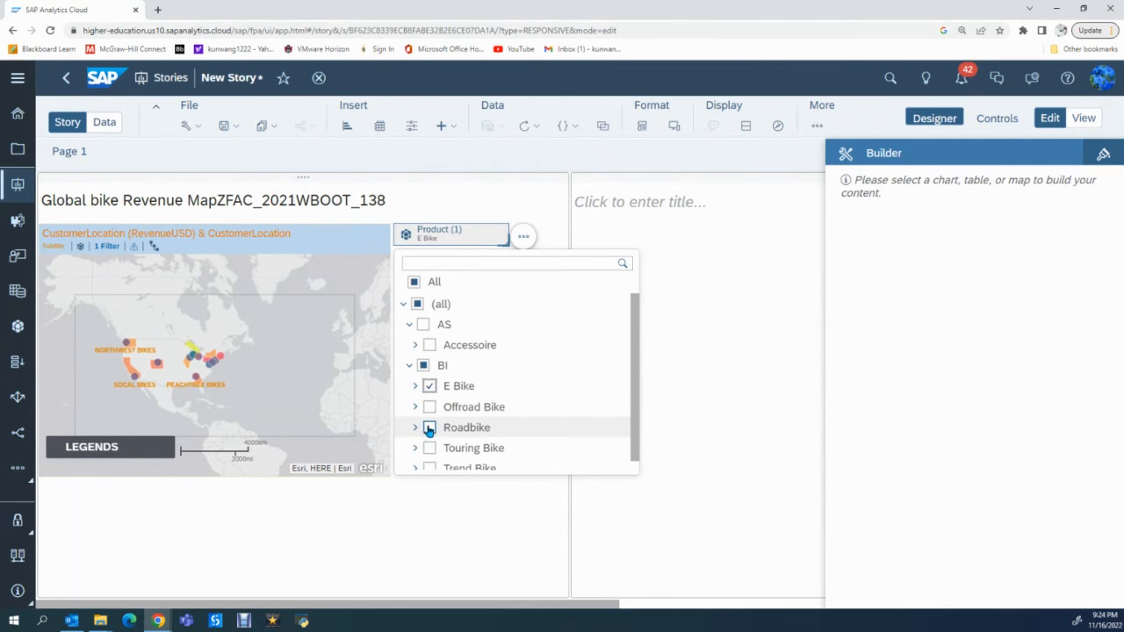
- Replace E Bike with Roadbike as the only selected member of the Product filter and close the member list
{"action": "left_click", "coordinate": [430, 386]}
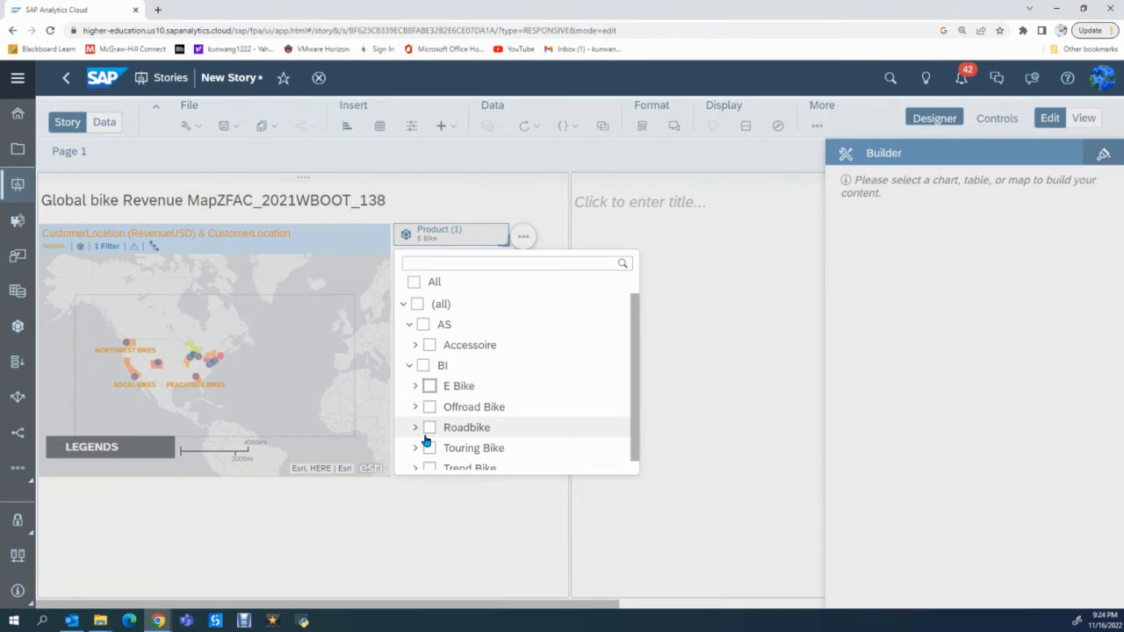
{"action": "left_click", "coordinate": [428, 428]}
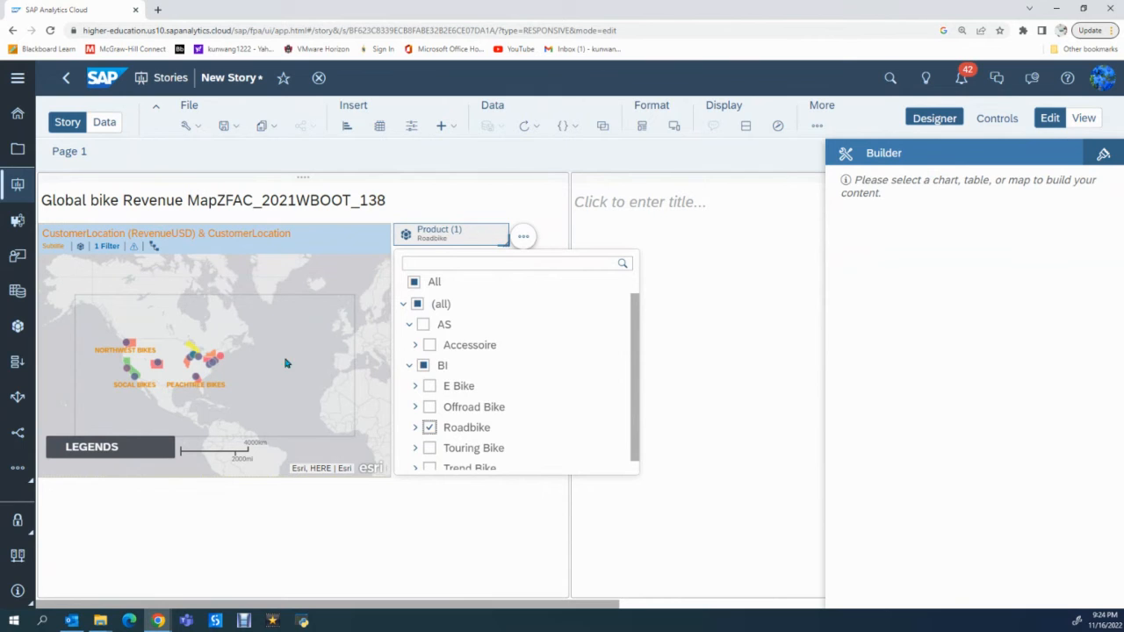
{"action": "left_click", "coordinate": [486, 230]}
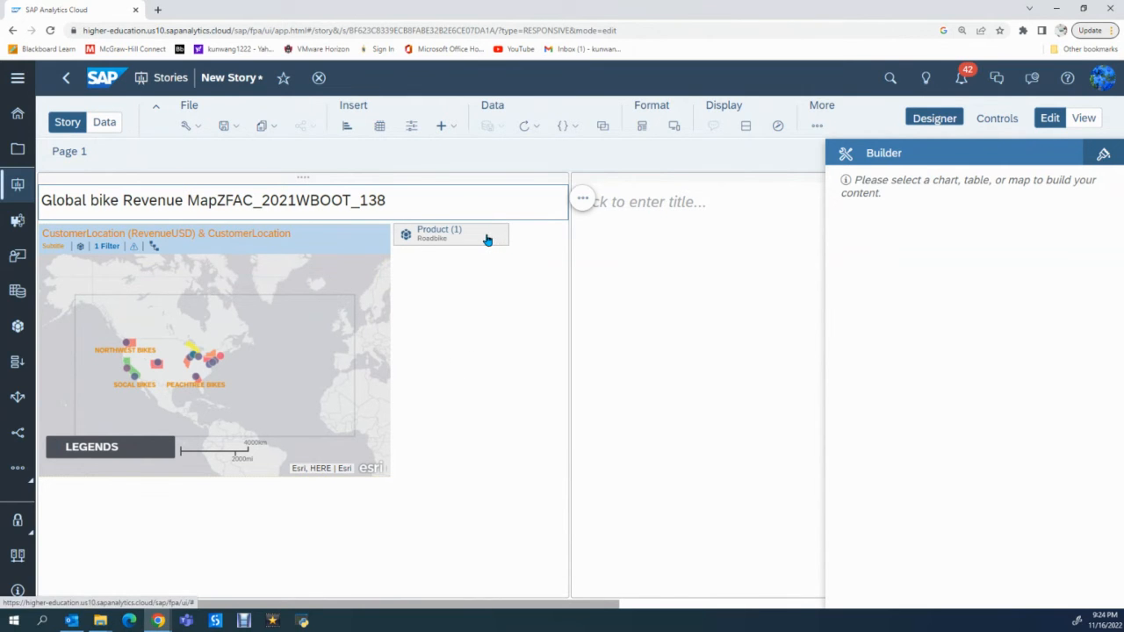
- Look over the available actions for the Product filter and for the lane holding the map
{"action": "left_click", "coordinate": [524, 239]}
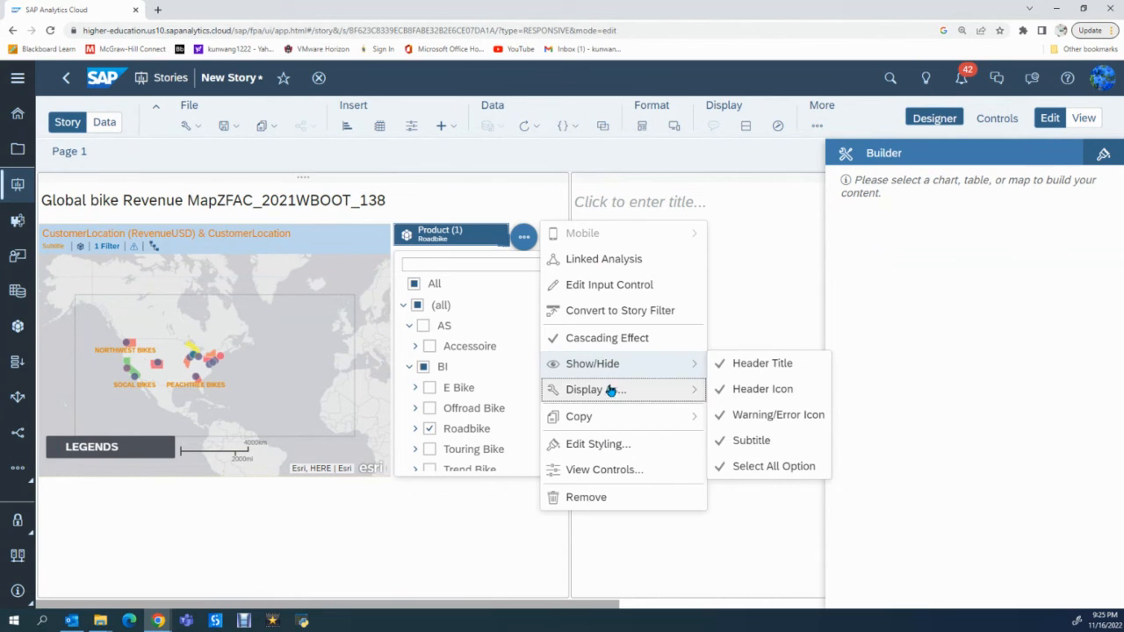
{"action": "mouse_move", "coordinate": [594, 420]}
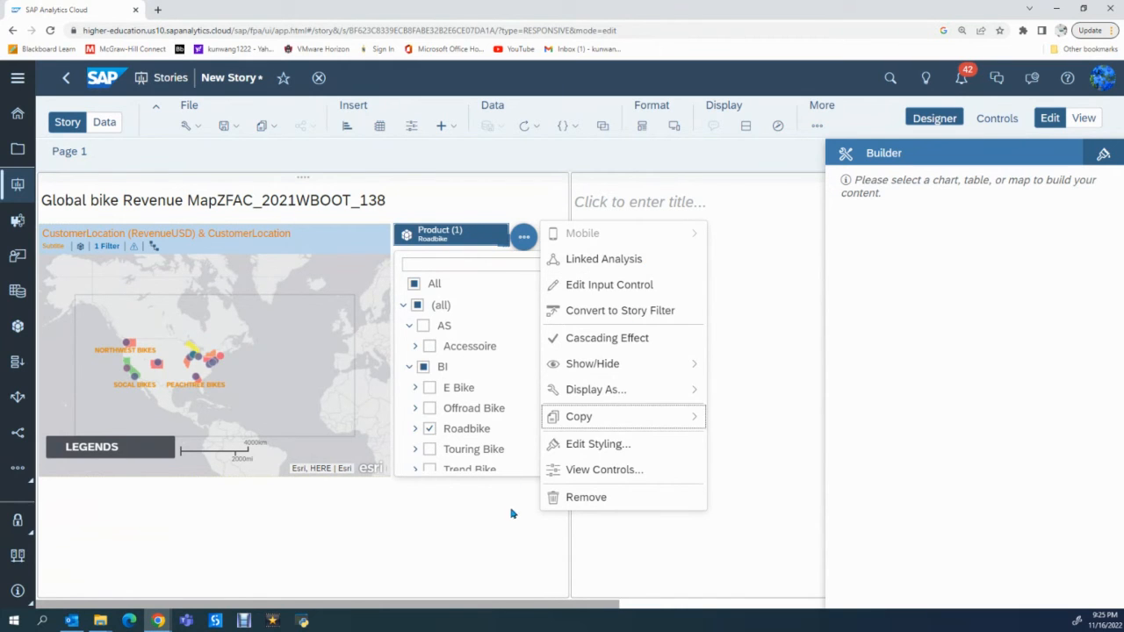
{"action": "left_click", "coordinate": [487, 531]}
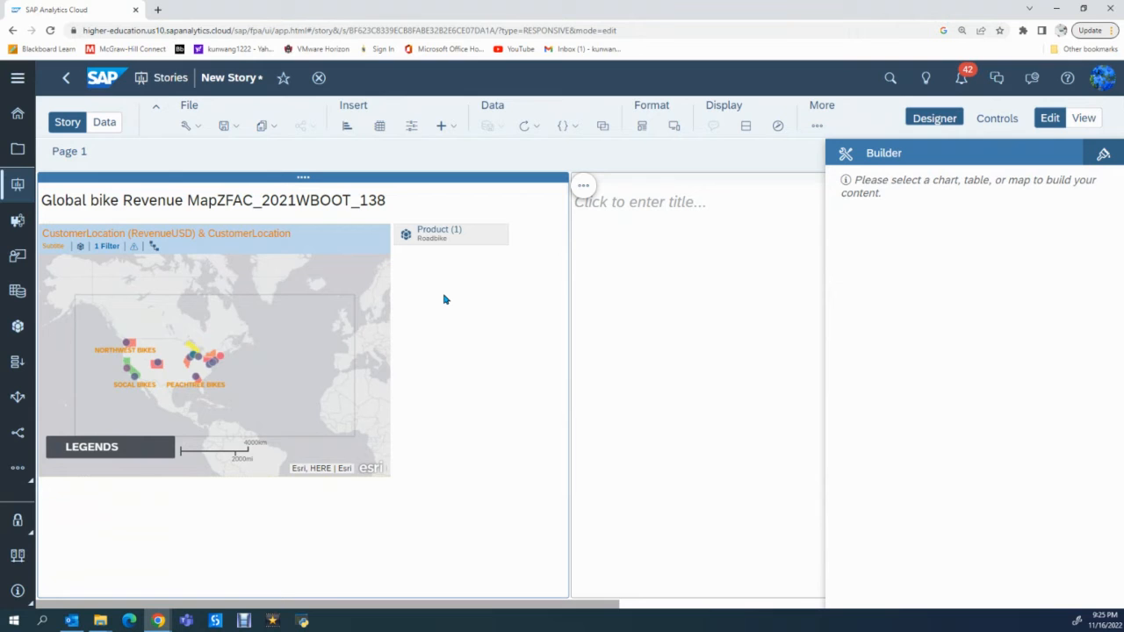
{"action": "left_click", "coordinate": [584, 187]}
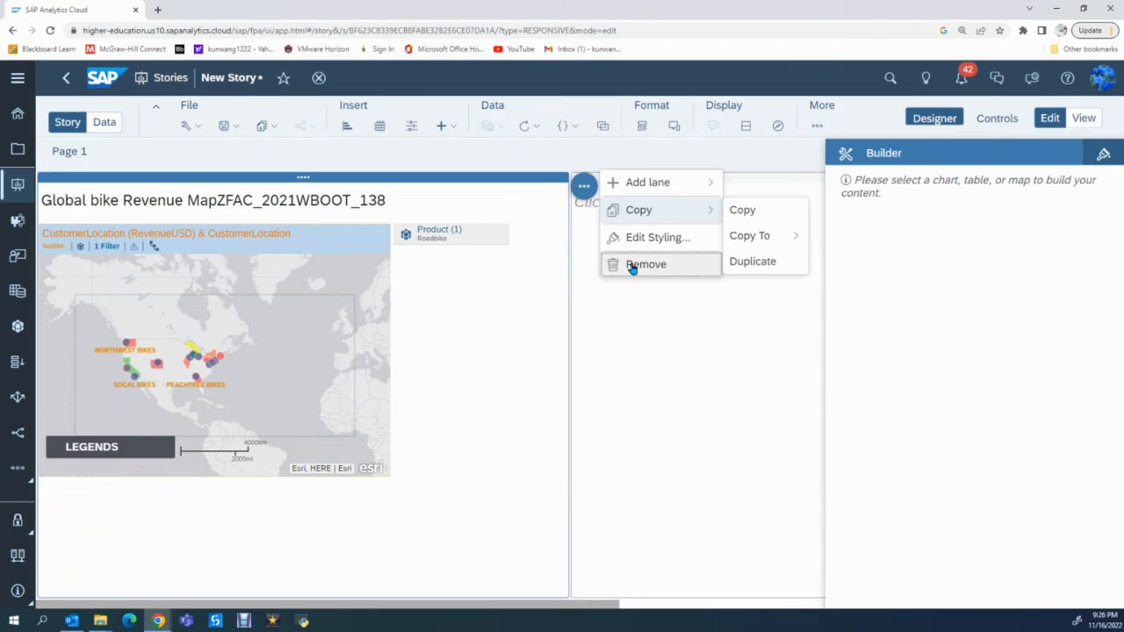
{"action": "left_click", "coordinate": [460, 350]}
- Open the tooltip settings for the map's Layer 1 and look over its RevenueUSD choropleth options
{"action": "left_click", "coordinate": [350, 237]}
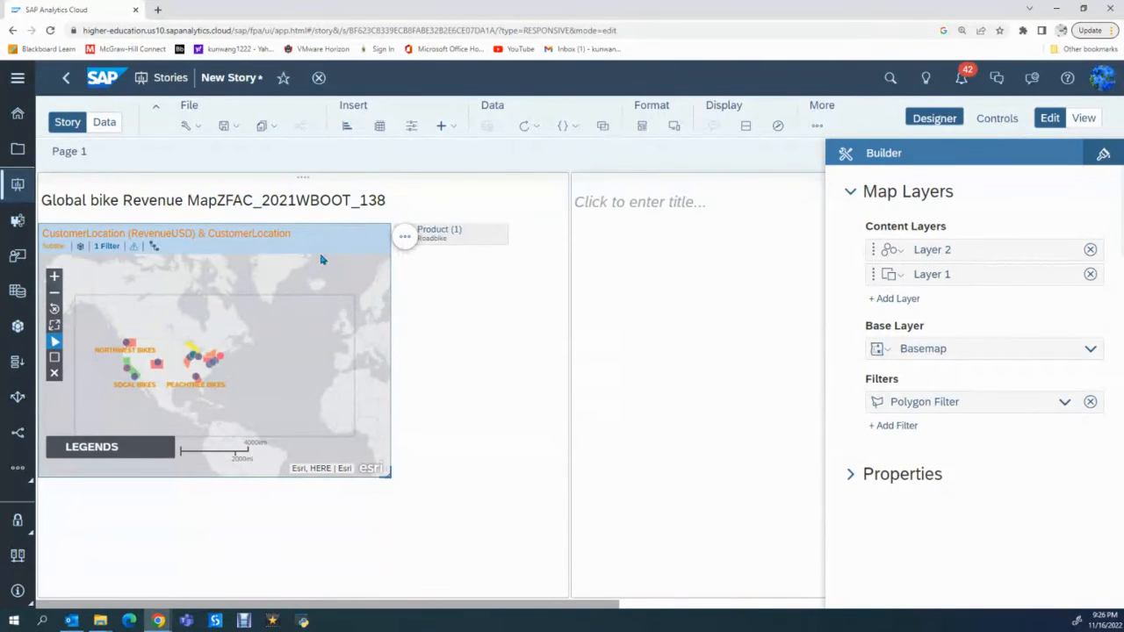
{"action": "left_click", "coordinate": [403, 240]}
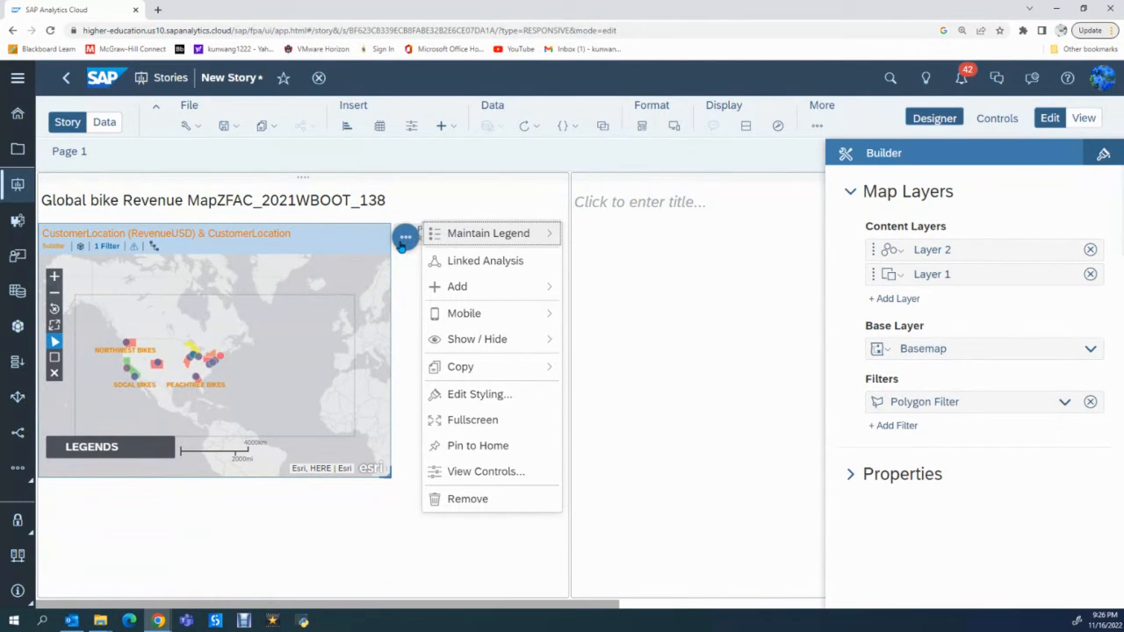
{"action": "mouse_move", "coordinate": [463, 245]}
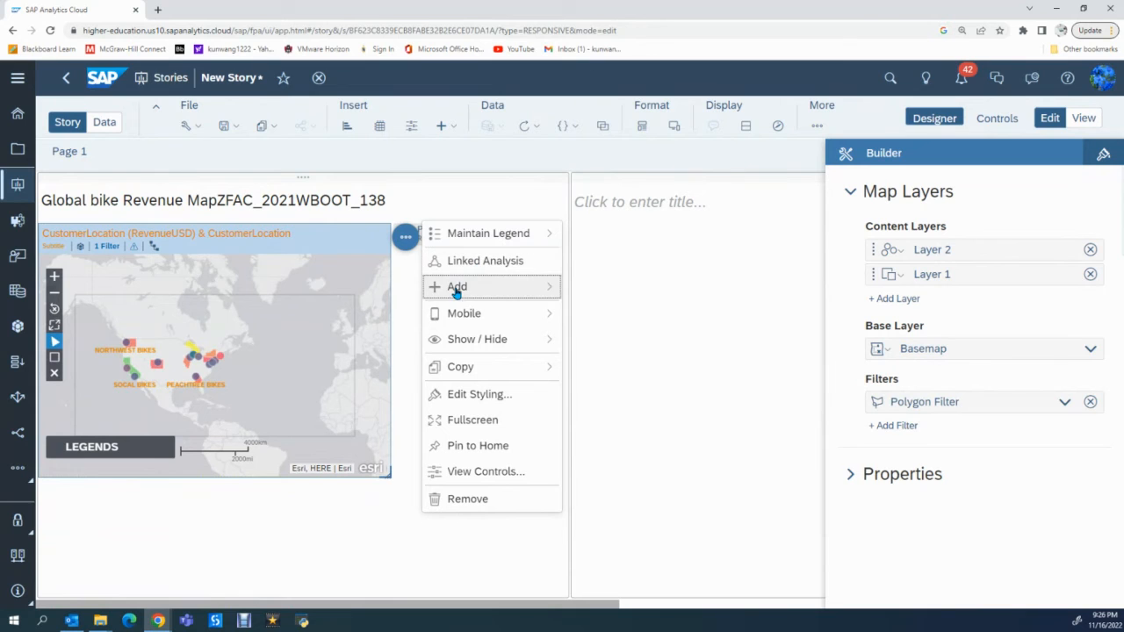
{"action": "mouse_move", "coordinate": [457, 292]}
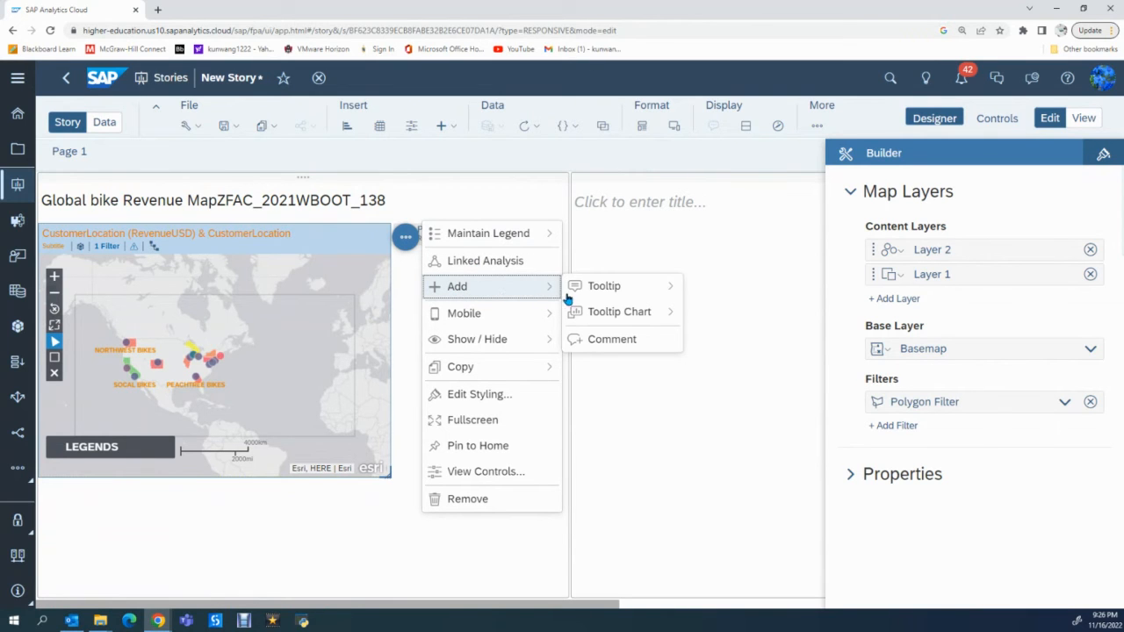
{"action": "mouse_move", "coordinate": [611, 296]}
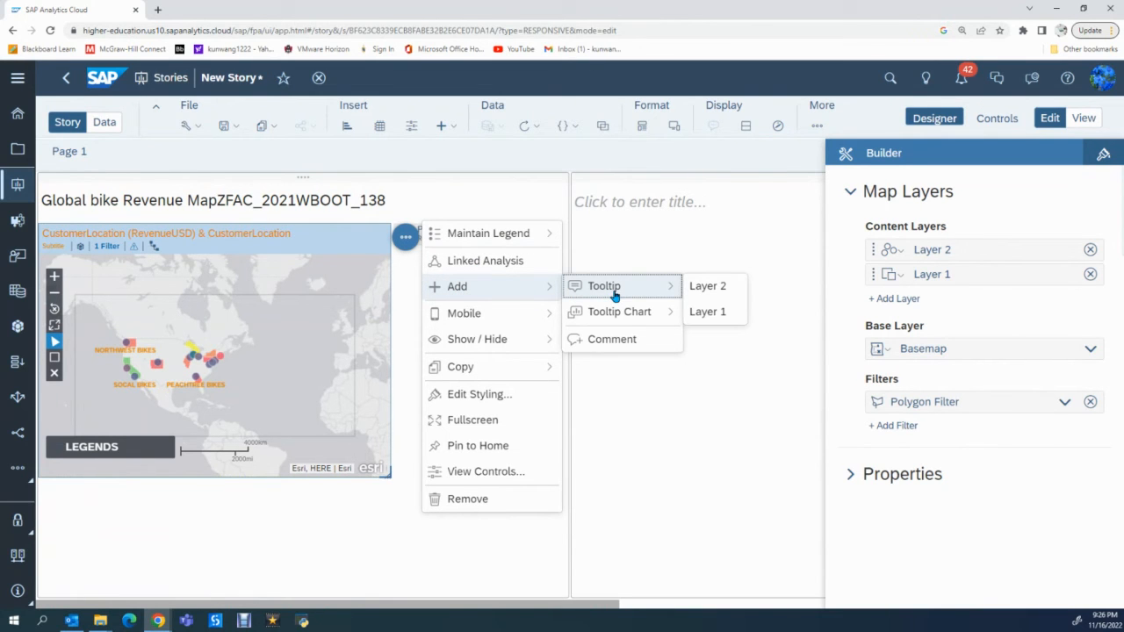
{"action": "left_click", "coordinate": [710, 313]}
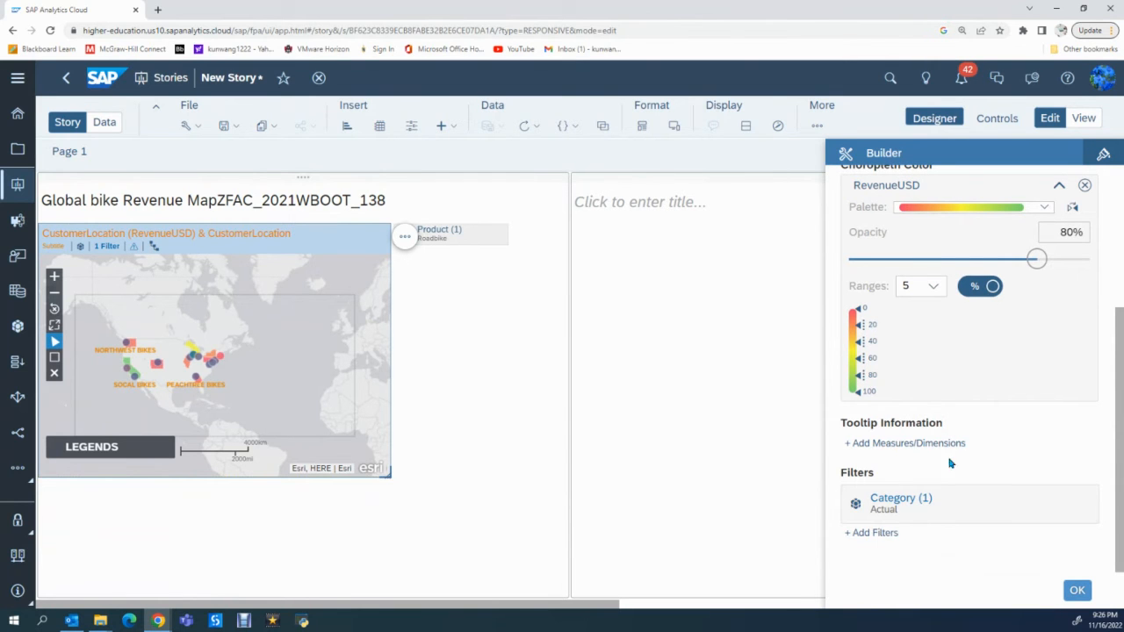
{"action": "scroll", "coordinate": [953, 447], "scroll_direction": "up", "scroll_amount": 2}
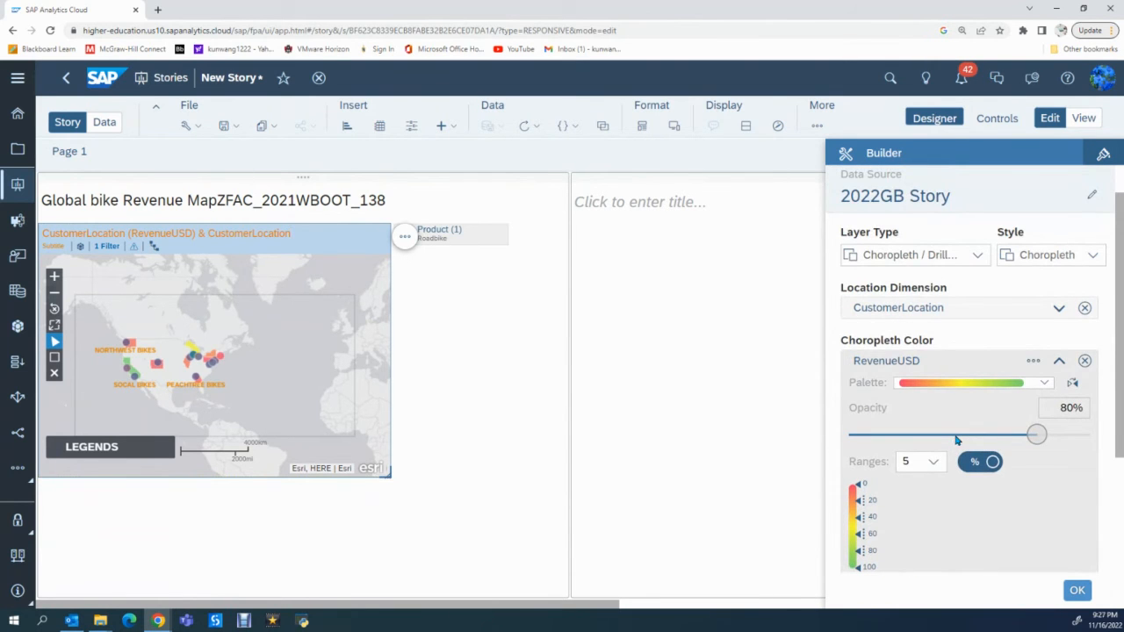
- Review Layer 1's tooltip settings again, confirm the layer, and examine the Philly Bikes tooltip on the map
{"action": "left_click", "coordinate": [405, 238]}
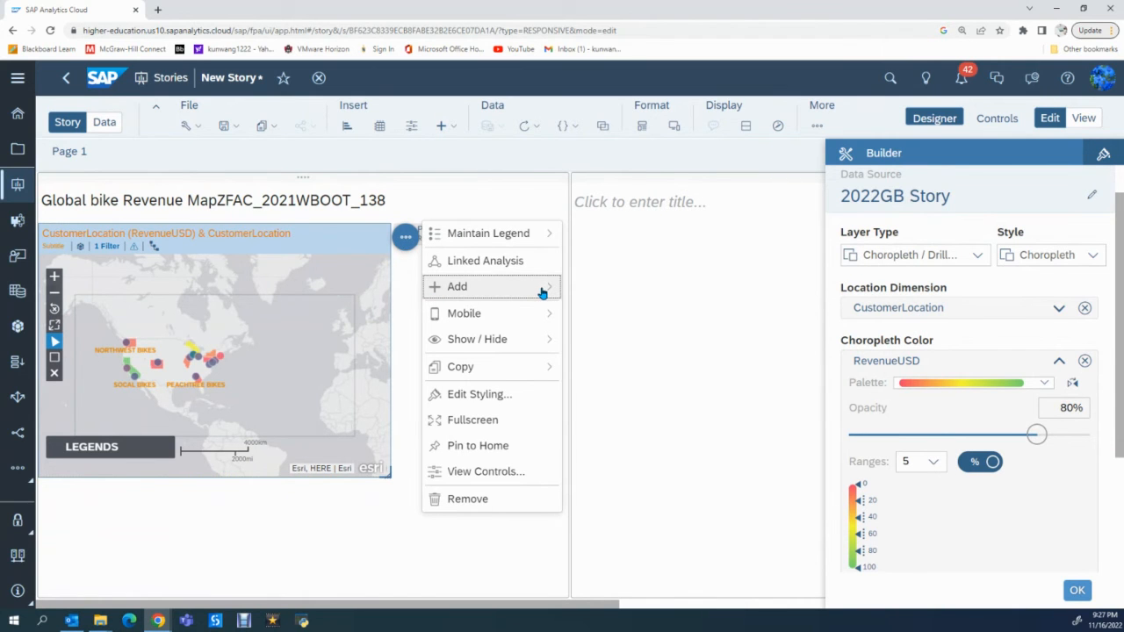
{"action": "mouse_move", "coordinate": [542, 293]}
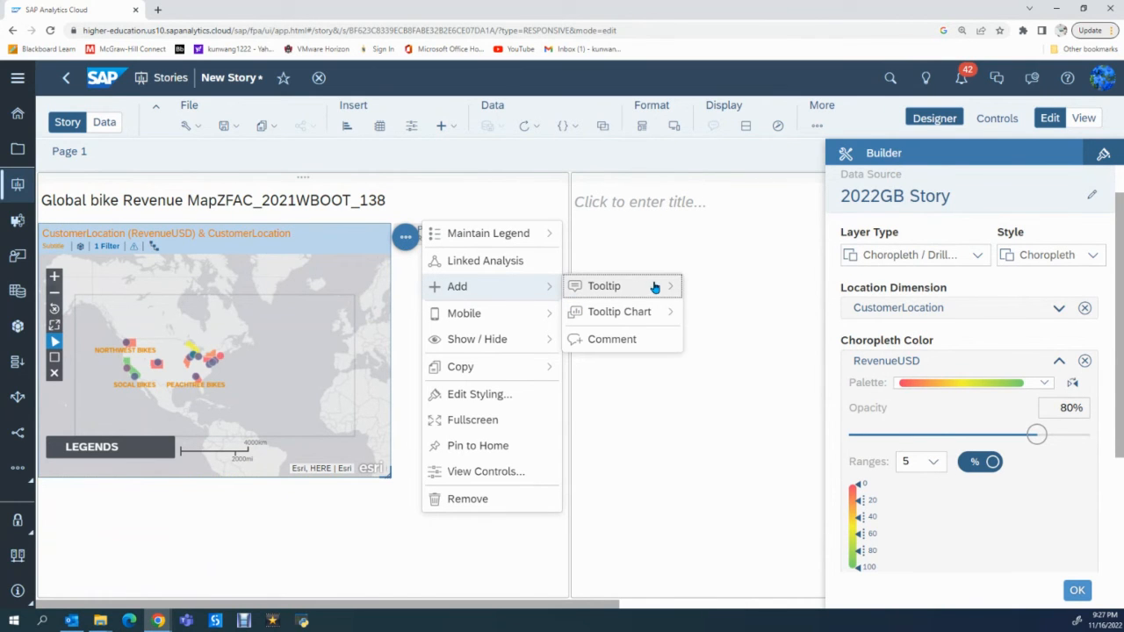
{"action": "mouse_move", "coordinate": [664, 290]}
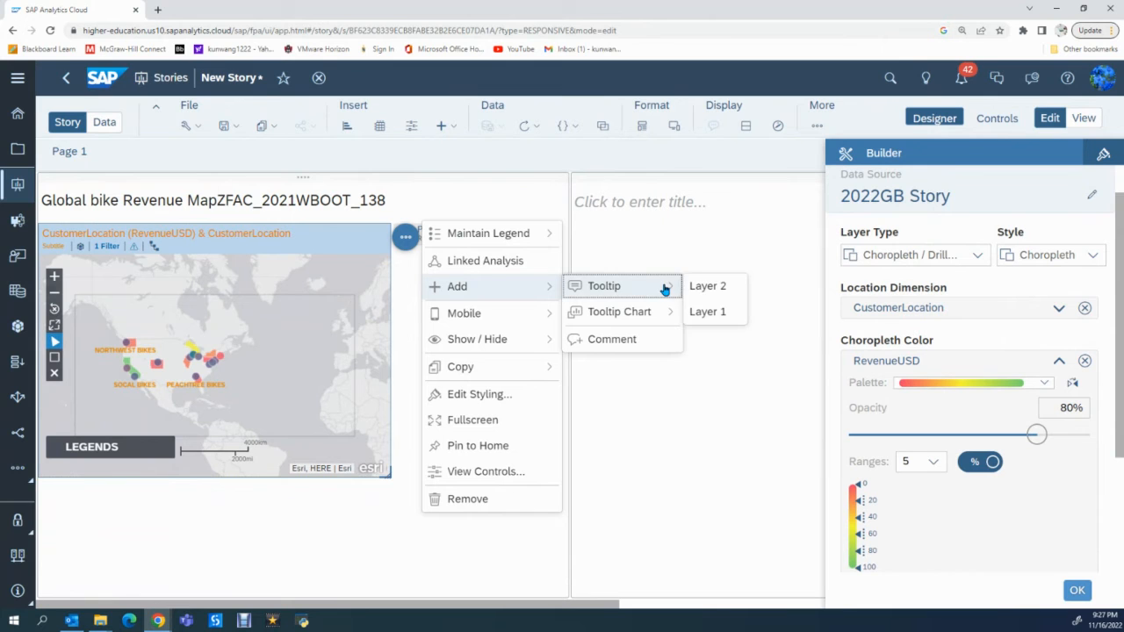
{"action": "left_click", "coordinate": [707, 311]}
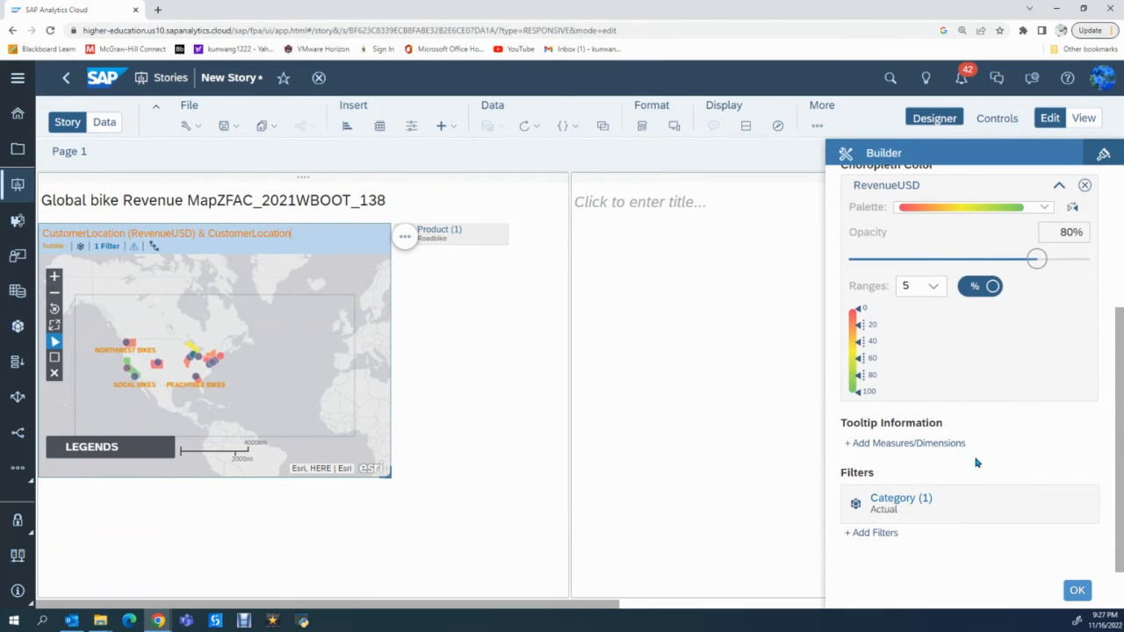
{"action": "scroll", "coordinate": [962, 465], "scroll_direction": "up", "scroll_amount": 3}
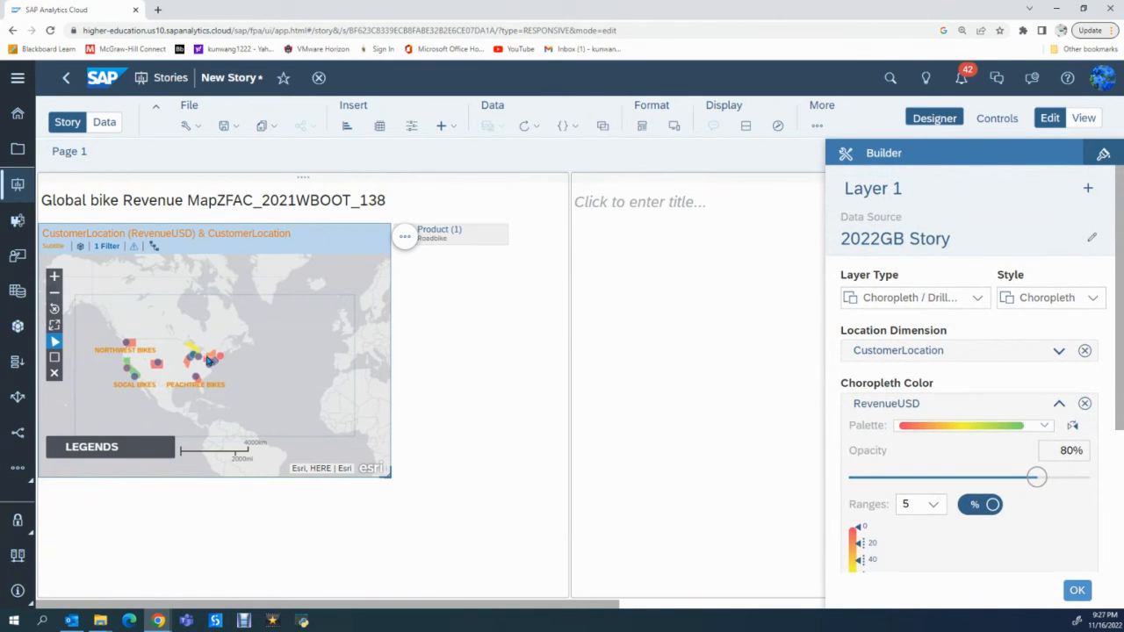
{"action": "scroll", "coordinate": [998, 525], "scroll_direction": "down", "scroll_amount": 1}
{"action": "scroll", "coordinate": [997, 525], "scroll_direction": "down", "scroll_amount": 3}
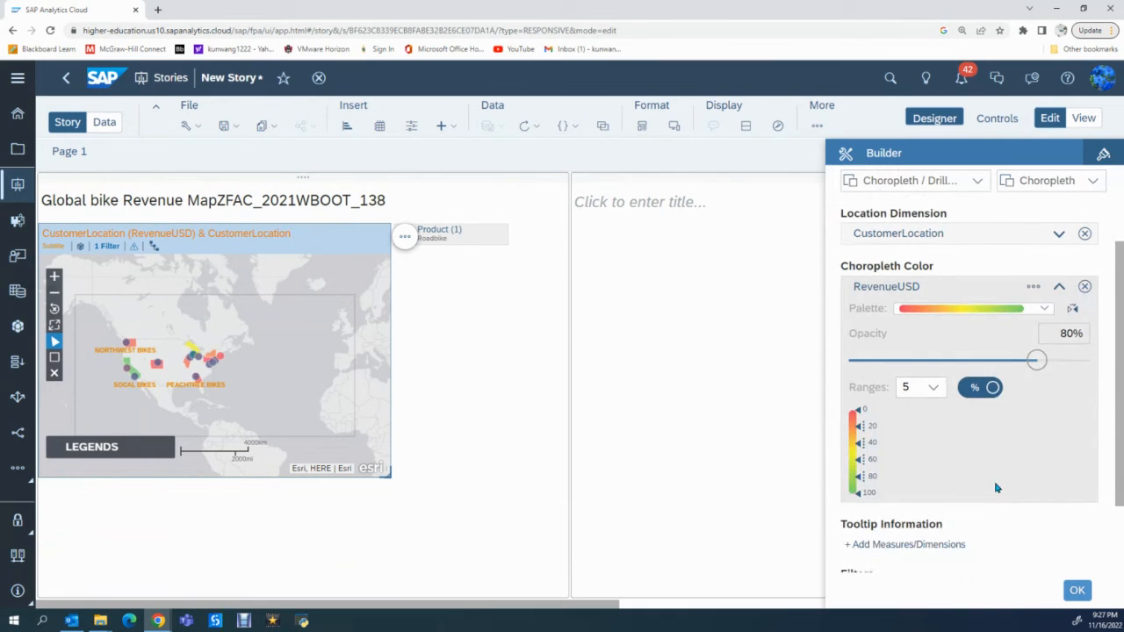
{"action": "left_click", "coordinate": [1085, 597]}
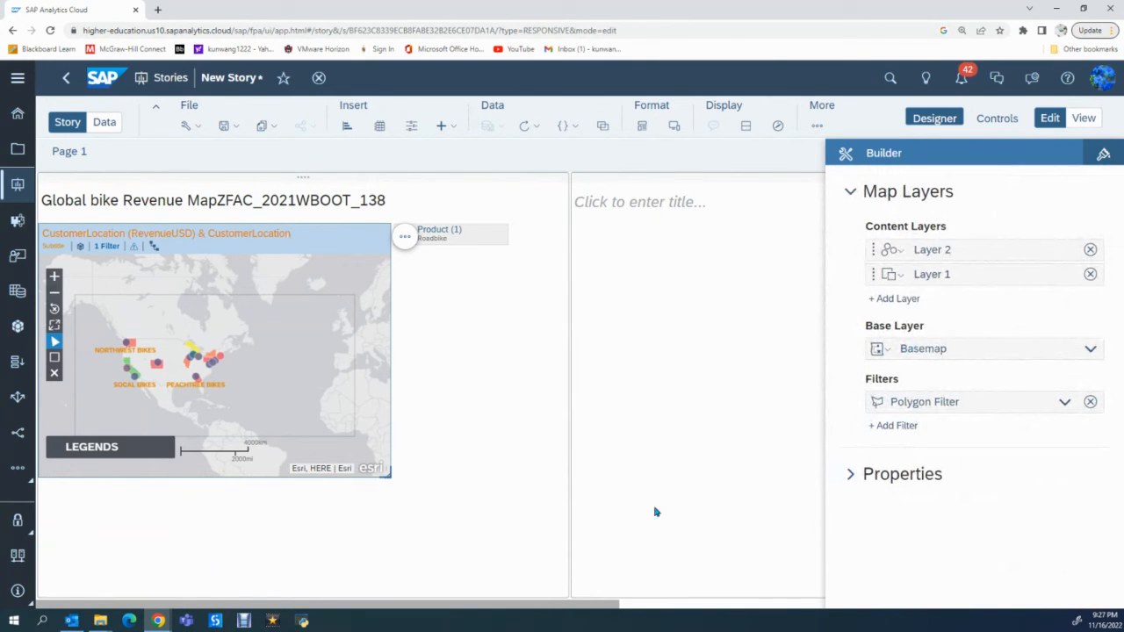
{"action": "left_click", "coordinate": [218, 359]}
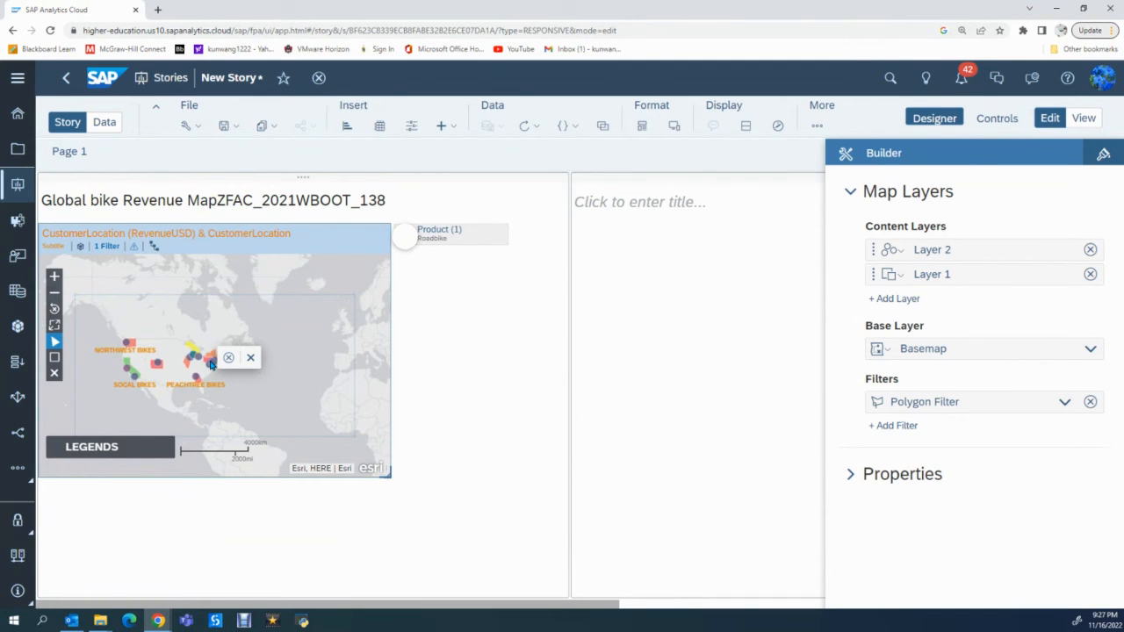
{"action": "mouse_move", "coordinate": [217, 363]}
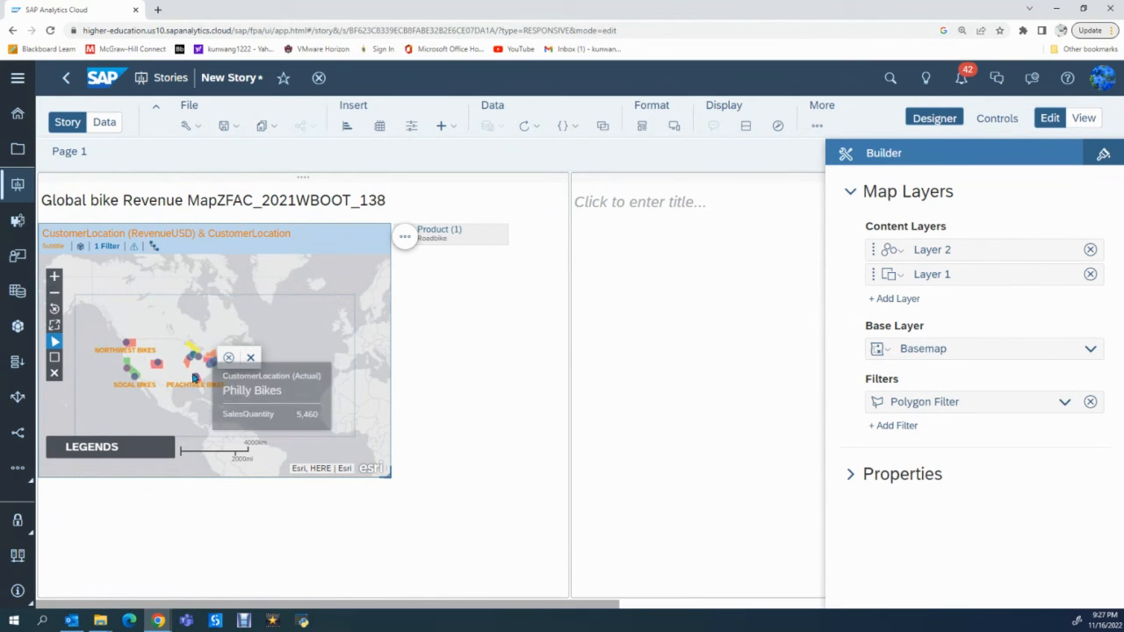
- Add the comment "Bike map analysis" to the geo map and close the comment box
{"action": "left_click", "coordinate": [403, 239]}
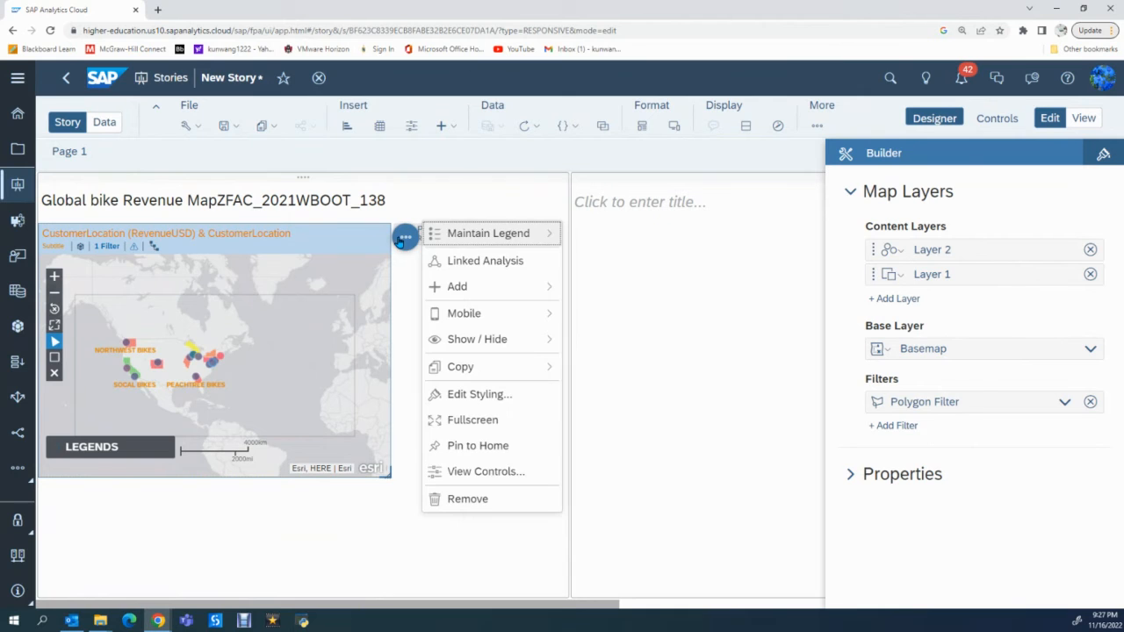
{"action": "mouse_move", "coordinate": [455, 288]}
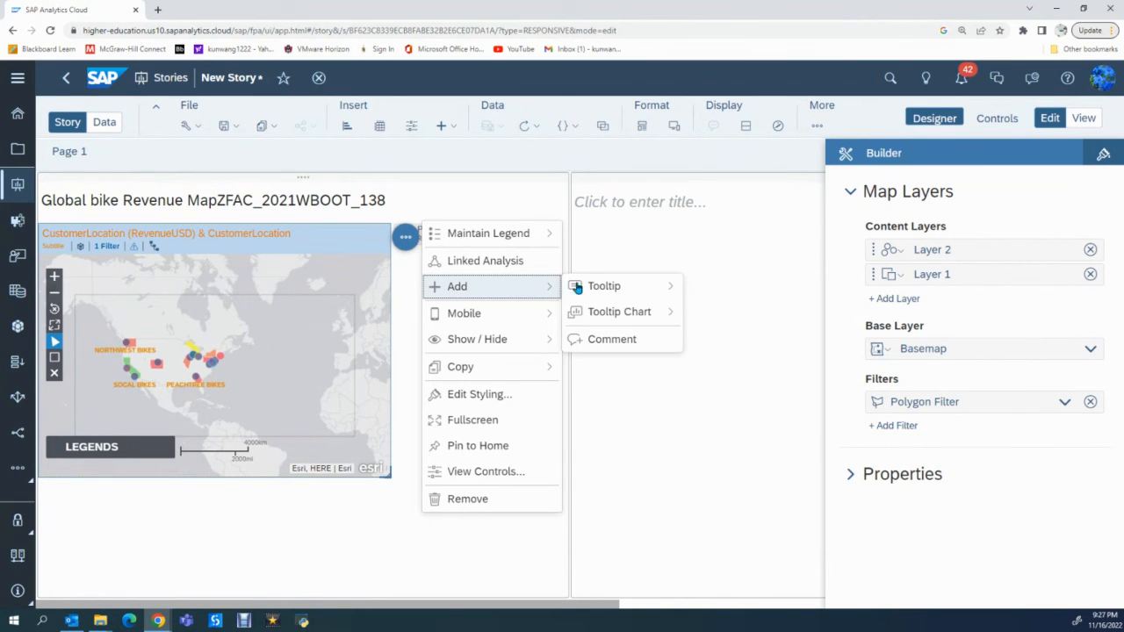
{"action": "mouse_move", "coordinate": [669, 291]}
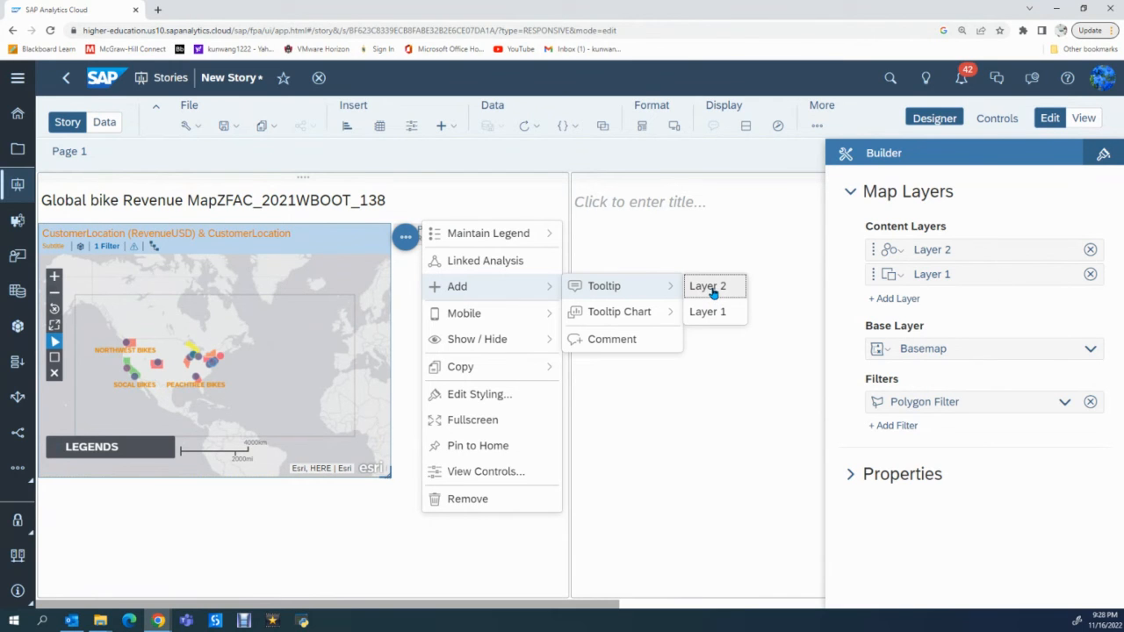
{"action": "left_click", "coordinate": [600, 344]}
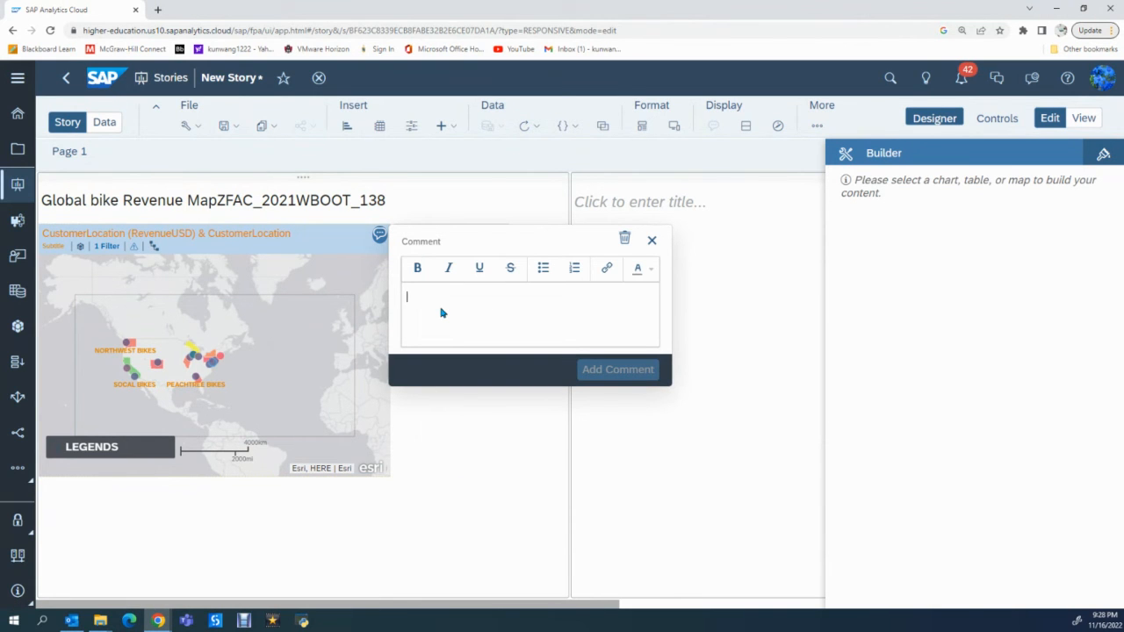
{"action": "type", "text": "Bike"}
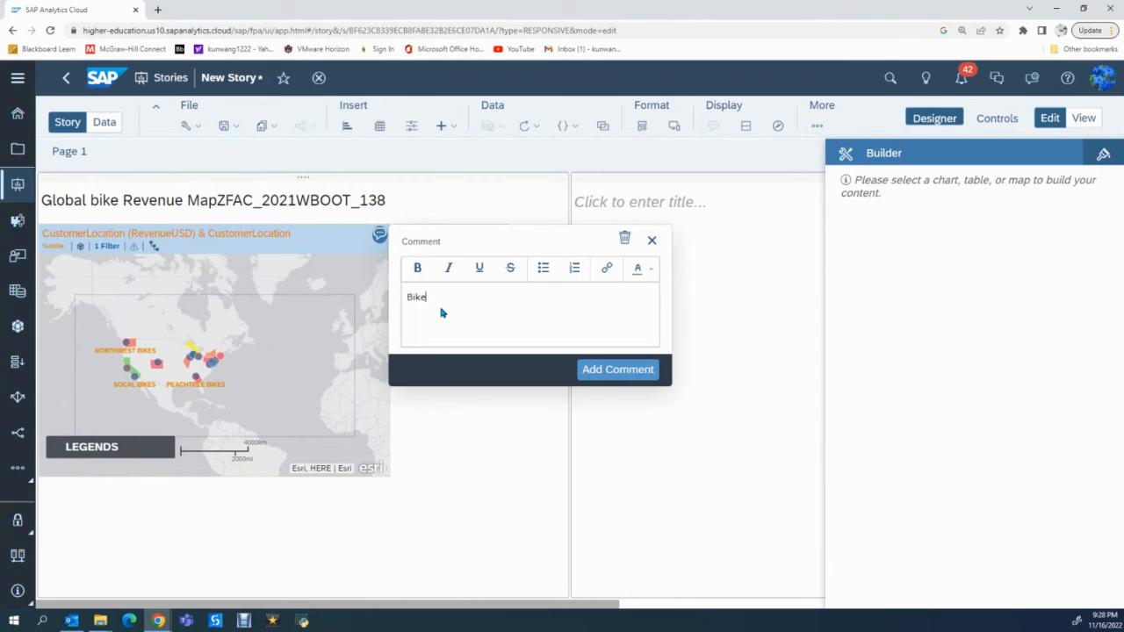
{"action": "type", "text": " amp"}
{"action": "key", "text": "BackSpace"}
{"action": "key", "text": "BackSpace"}
{"action": "key", "text": "BackSpace"}
{"action": "type", "text": "map analysis"}
{"action": "left_click", "coordinate": [625, 369]}
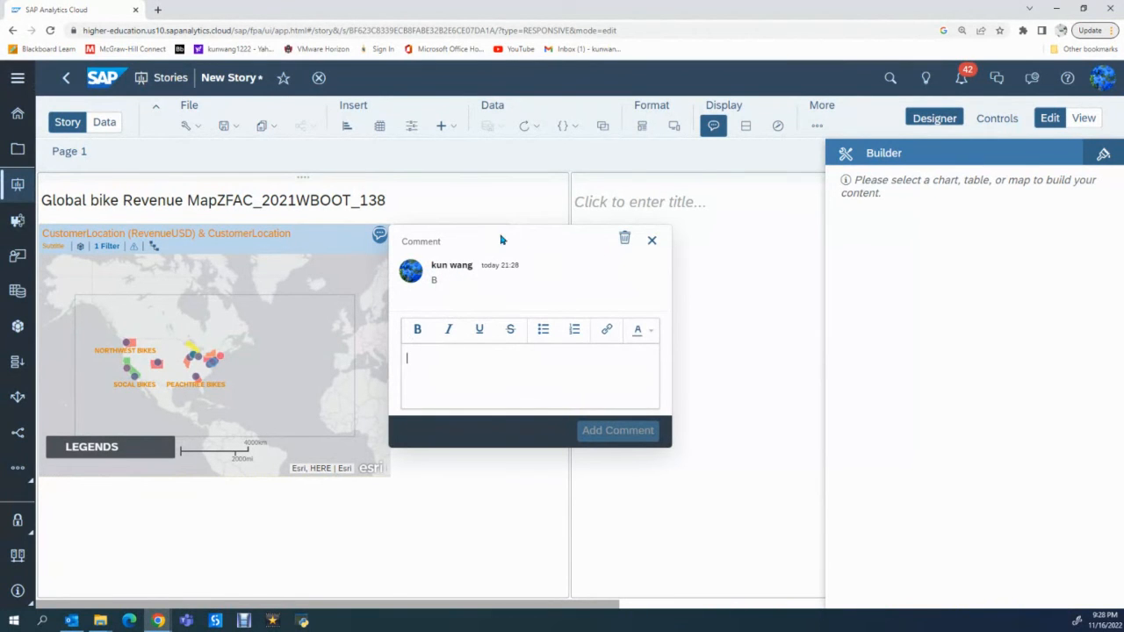
{"action": "left_click", "coordinate": [694, 318]}
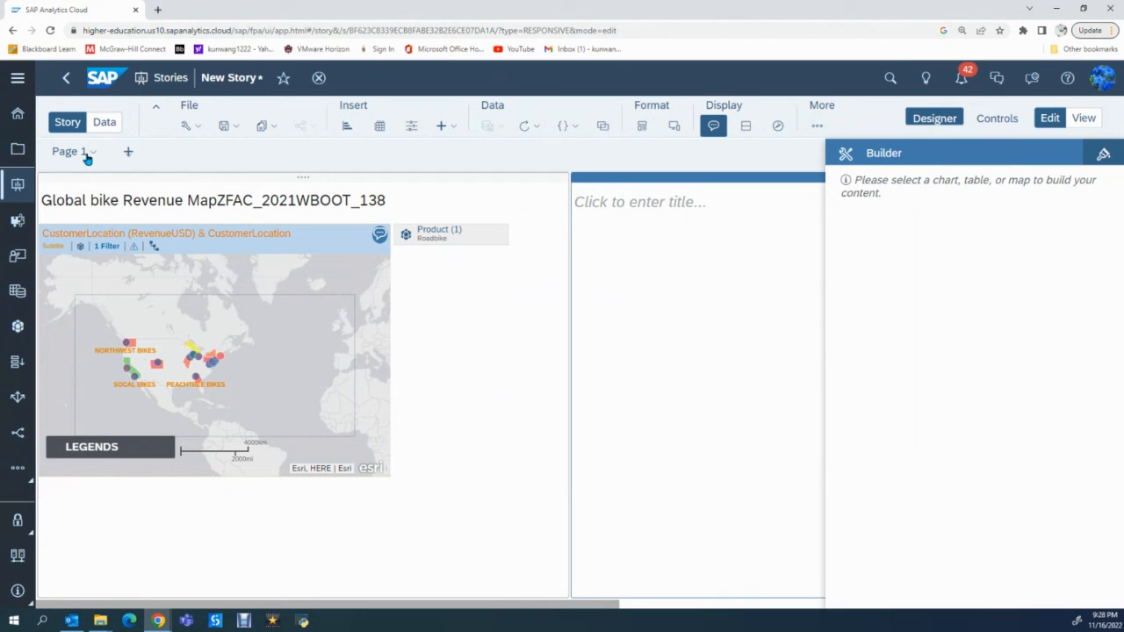
- Add a new responsive page to the story and insert a chart on it
{"action": "mouse_move", "coordinate": [137, 166]}
{"action": "left_click", "coordinate": [130, 154]}
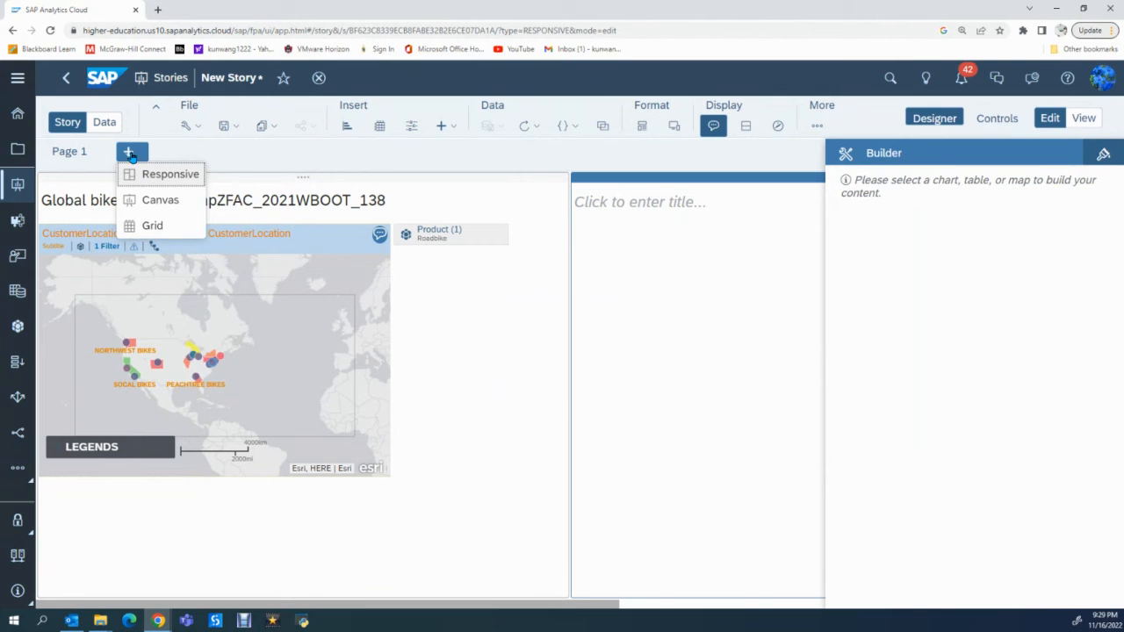
{"action": "left_click", "coordinate": [170, 175]}
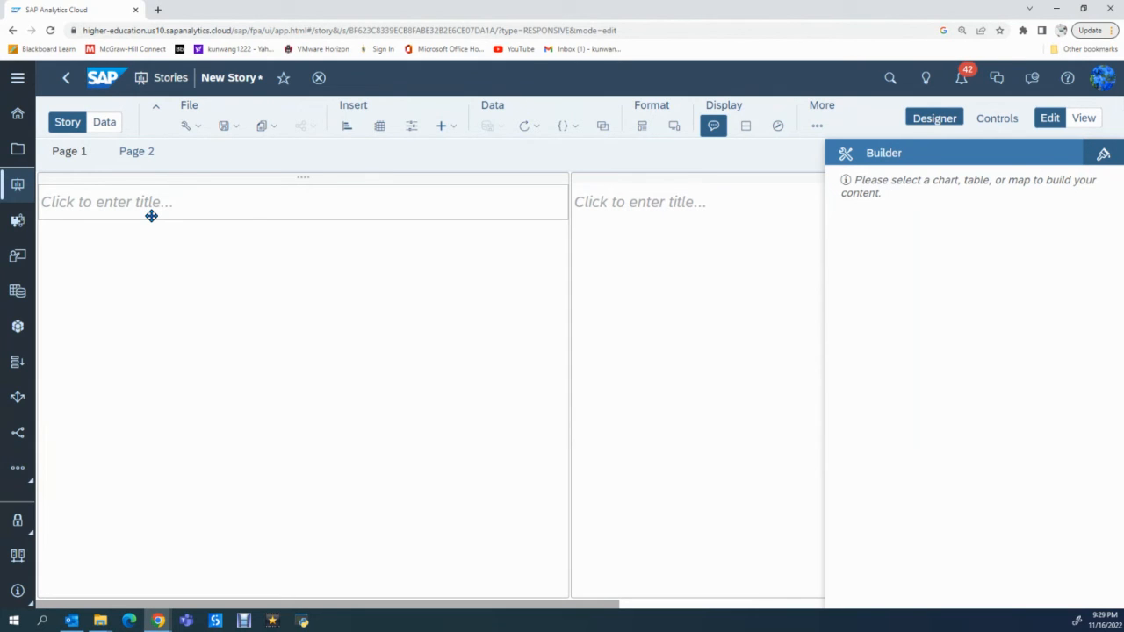
{"action": "left_click", "coordinate": [348, 128]}
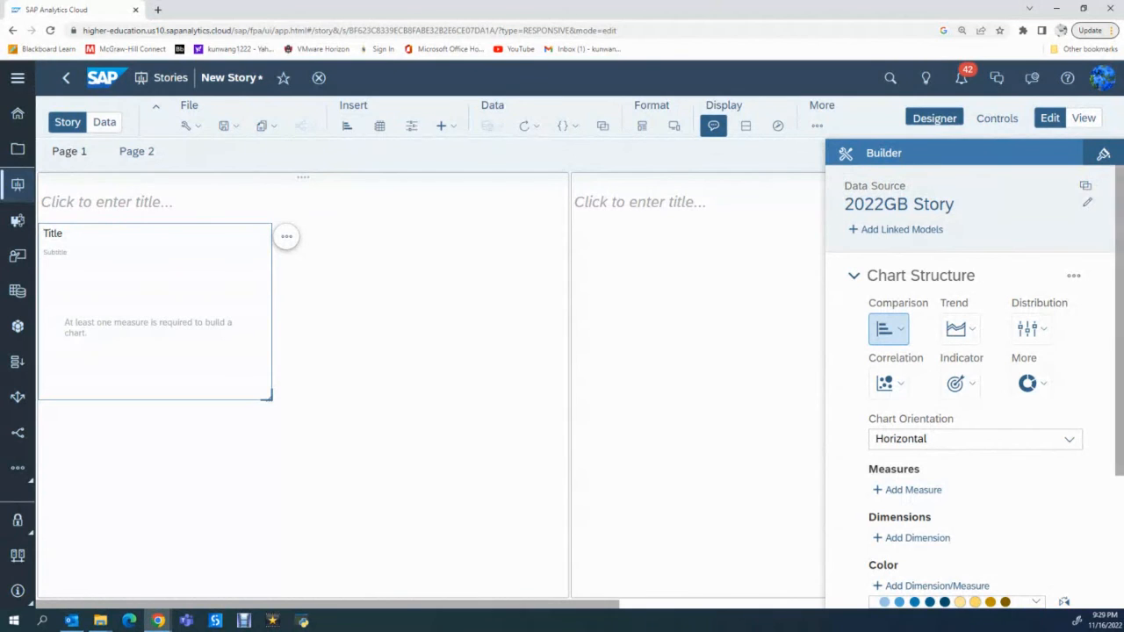
- Add RevenueUSD as the measure of the new chart
{"action": "scroll", "coordinate": [975, 434], "scroll_direction": "down", "scroll_amount": 2}
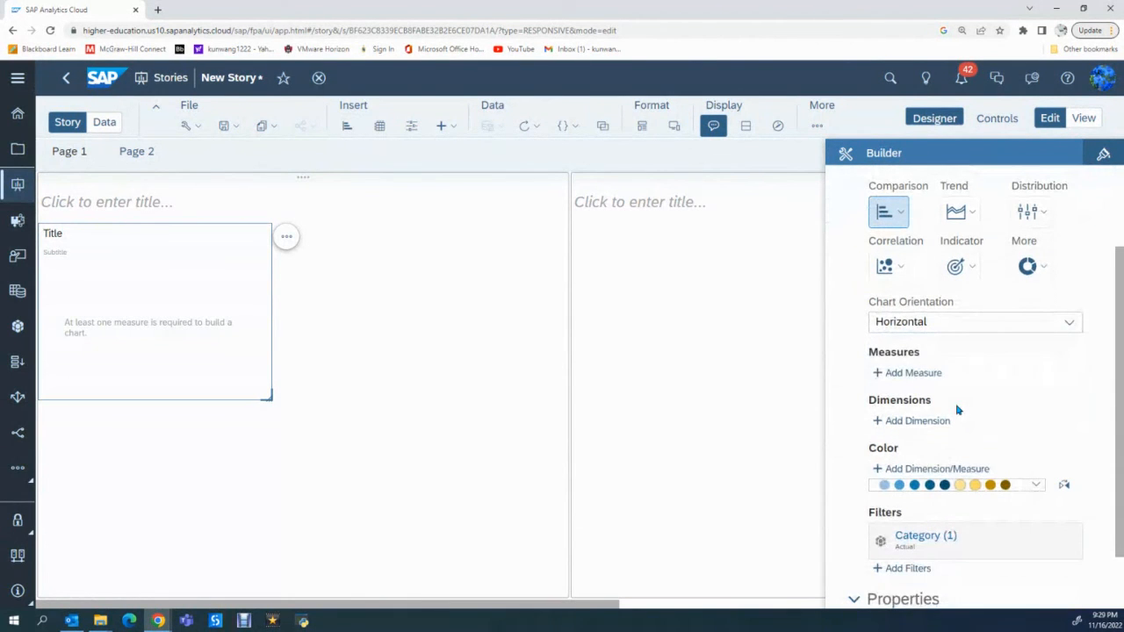
{"action": "left_click", "coordinate": [918, 375]}
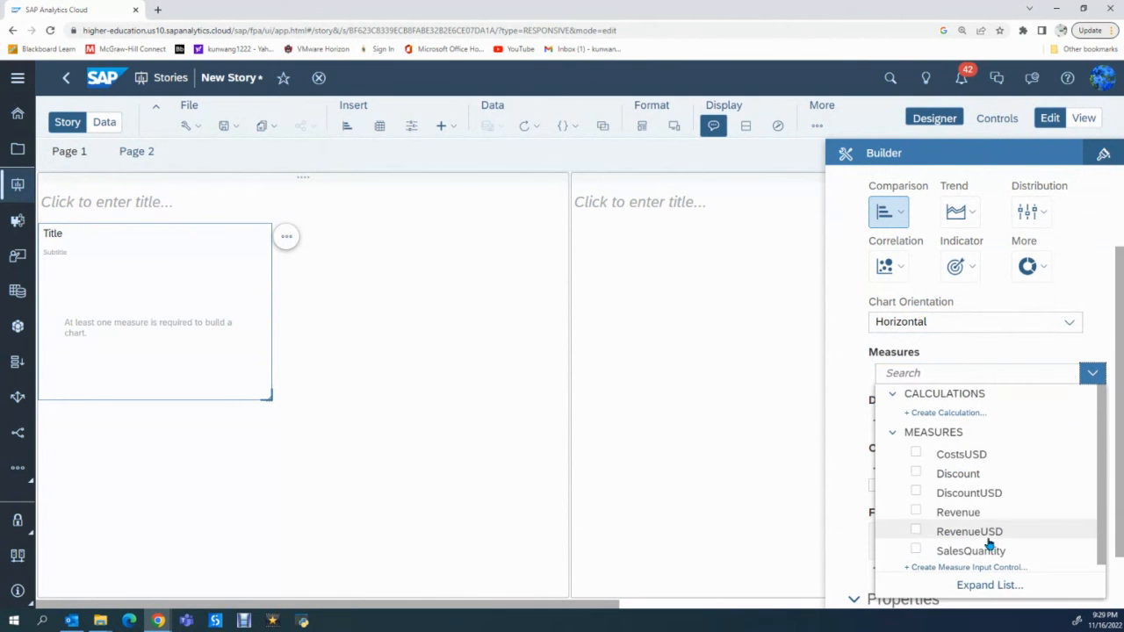
{"action": "left_click", "coordinate": [915, 533]}
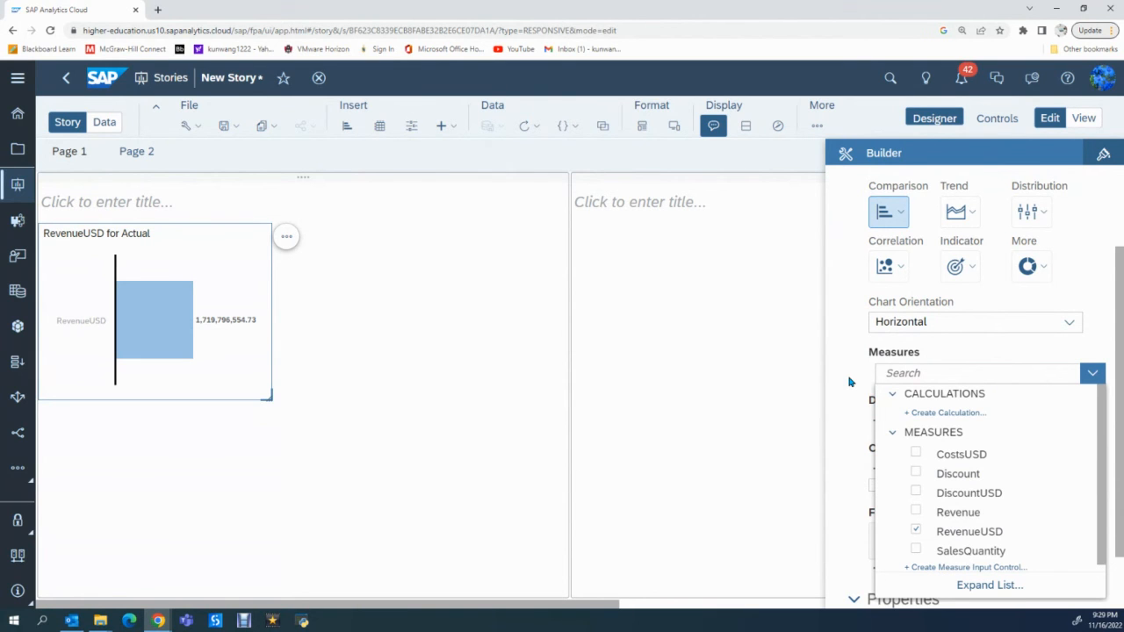
{"action": "left_click", "coordinate": [1094, 258]}
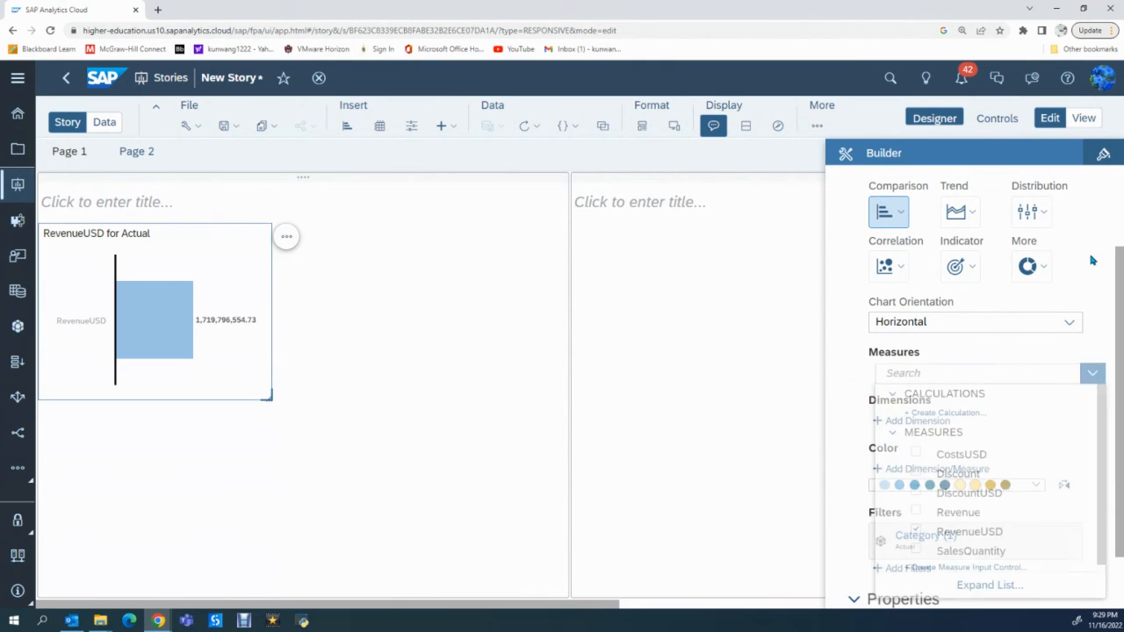
- Add Year_Month_Day as the dimension of the RevenueUSD chart
{"action": "scroll", "coordinate": [1049, 322], "scroll_direction": "down", "scroll_amount": 1}
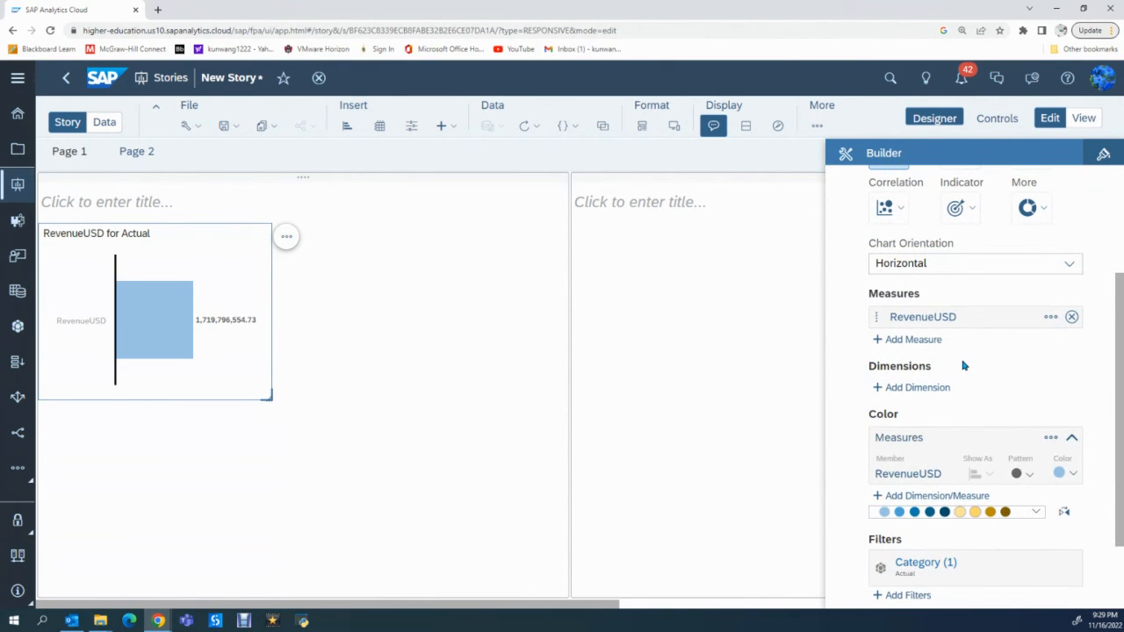
{"action": "scroll", "coordinate": [962, 365], "scroll_direction": "down", "scroll_amount": 1}
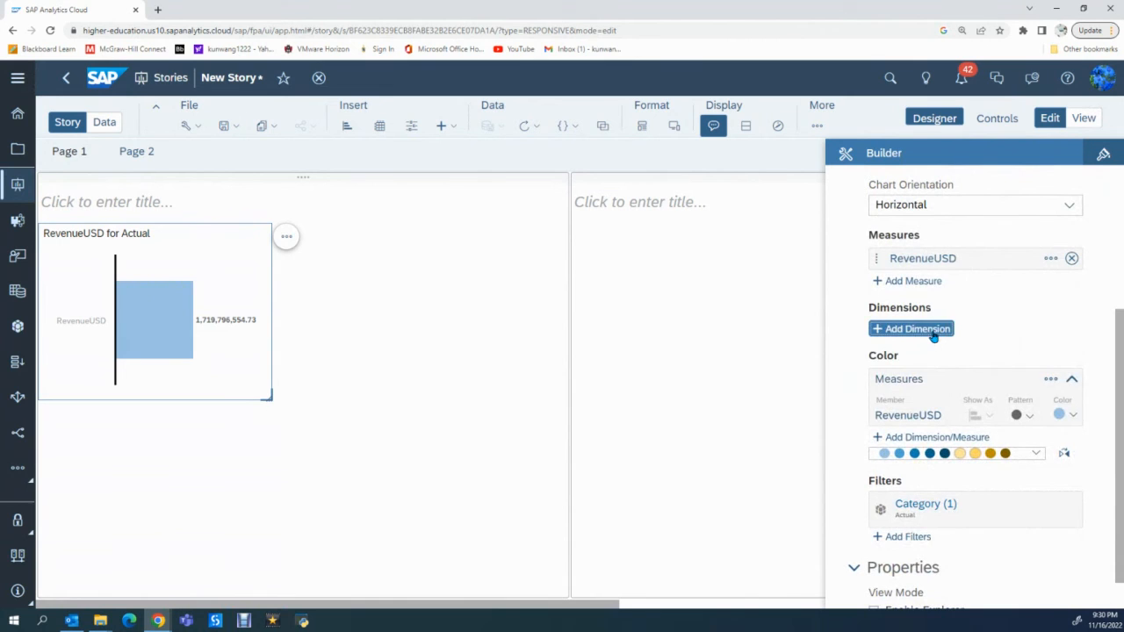
{"action": "left_click", "coordinate": [931, 330]}
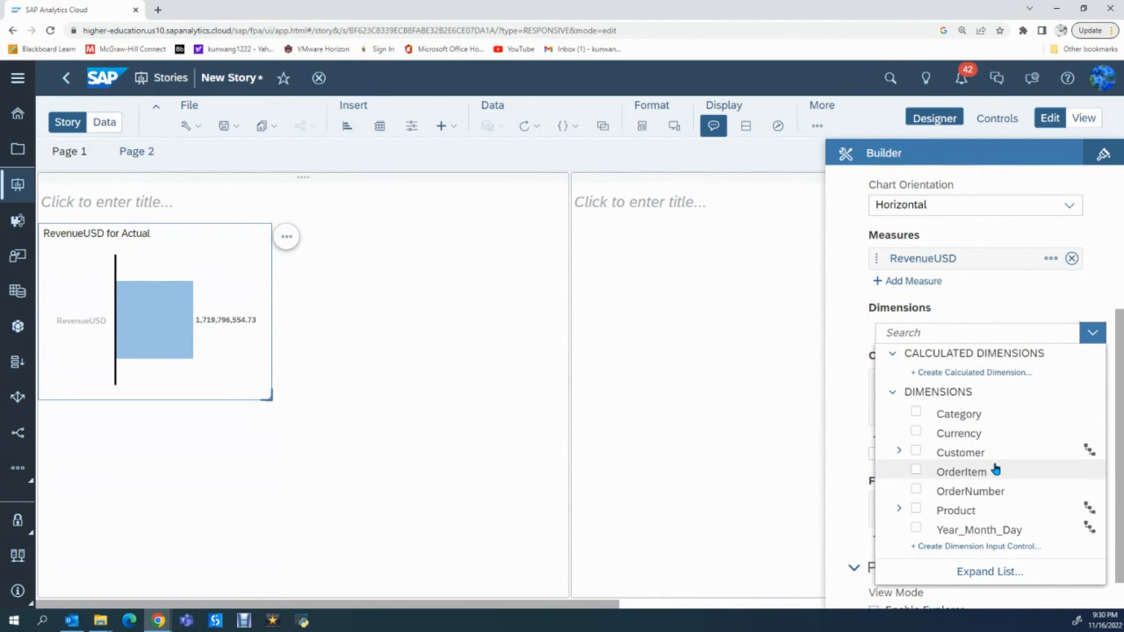
{"action": "left_click", "coordinate": [916, 531]}
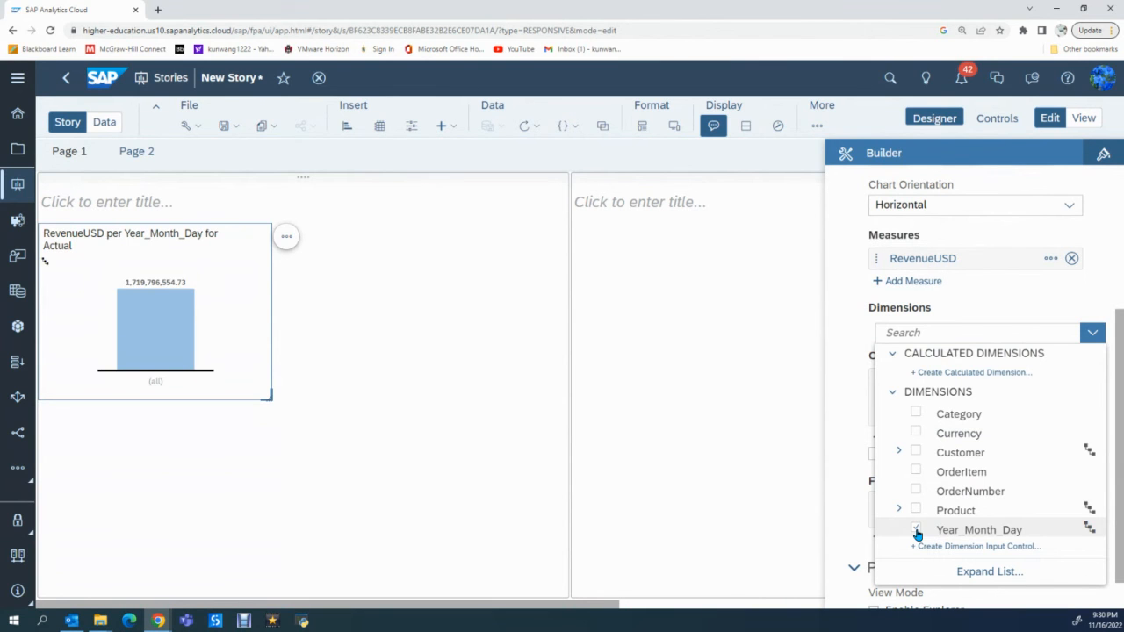
{"action": "left_click", "coordinate": [1094, 301]}
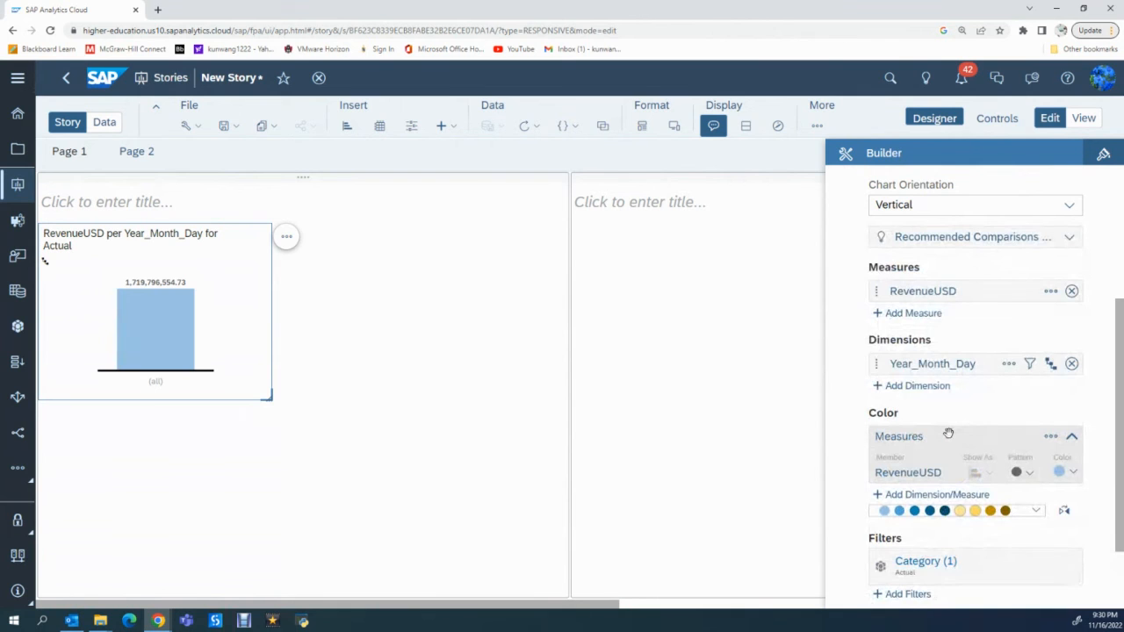
- Change the RevenueUSD chart to a Time Series and enlarge it to nearly fill the lane's width
{"action": "scroll", "coordinate": [948, 433], "scroll_direction": "up", "scroll_amount": 2}
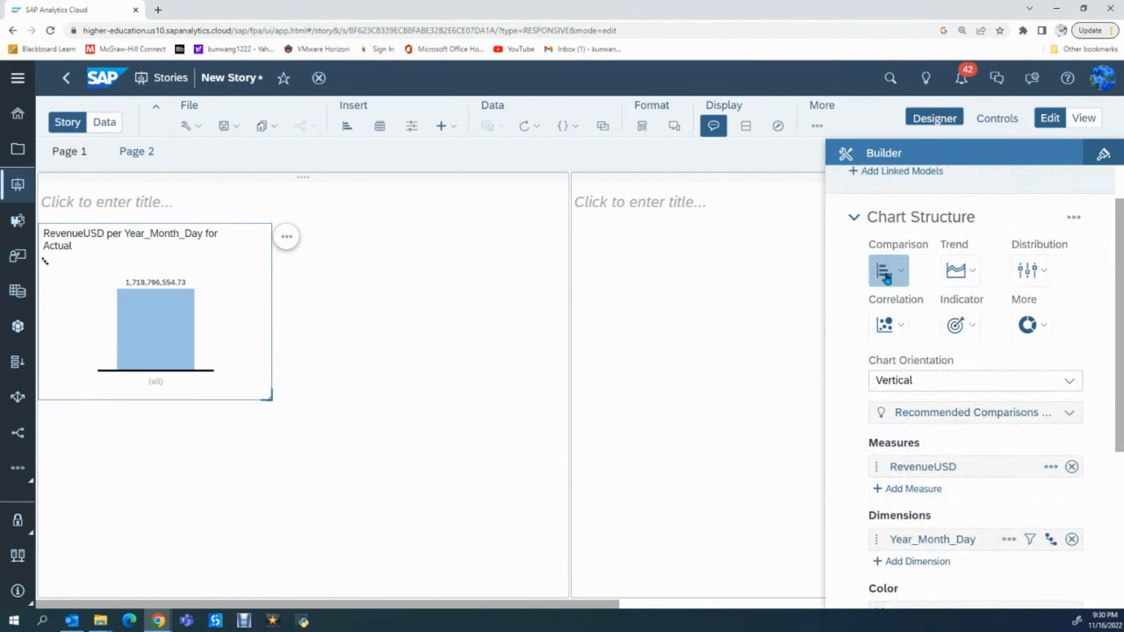
{"action": "left_click", "coordinate": [973, 274]}
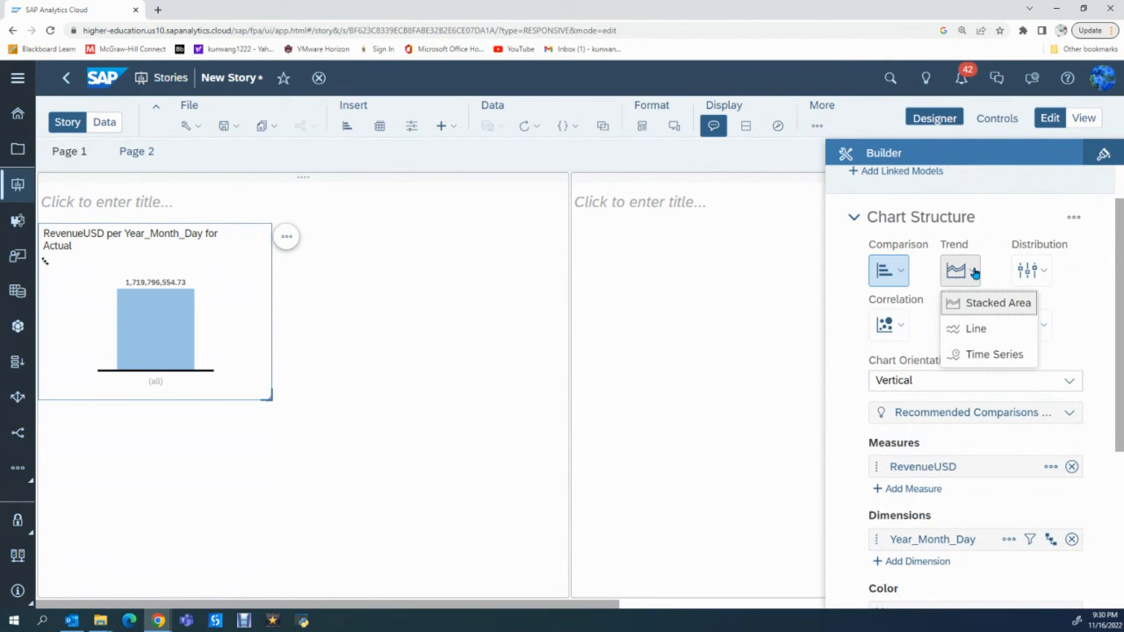
{"action": "left_click", "coordinate": [994, 354]}
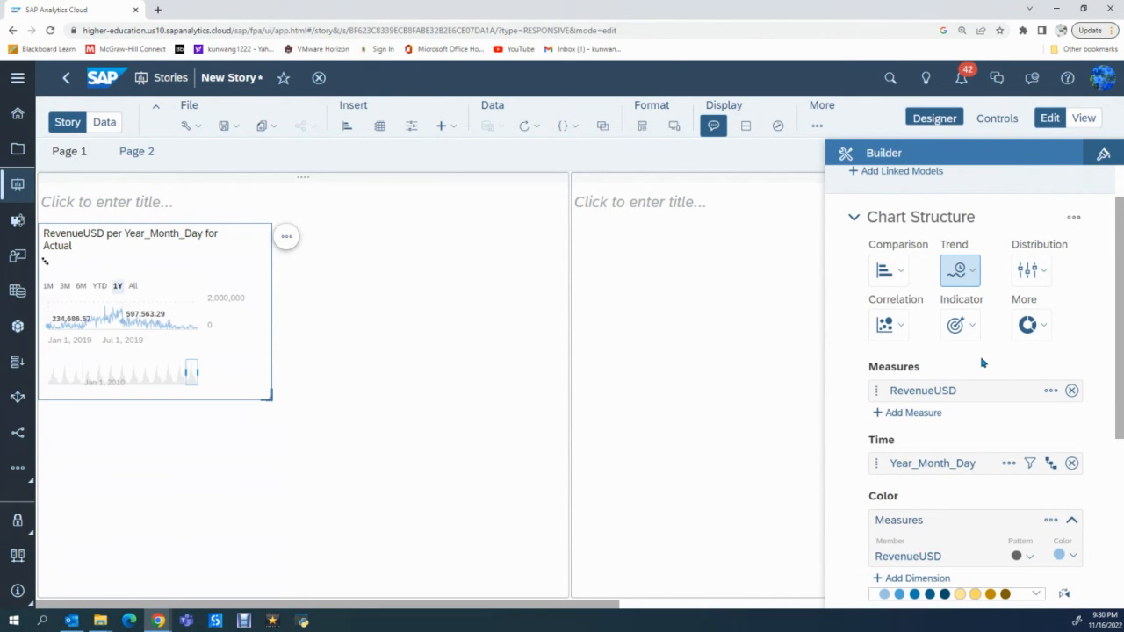
{"action": "left_click_drag", "start_coordinate": [269, 402], "coordinate": [535, 477]}
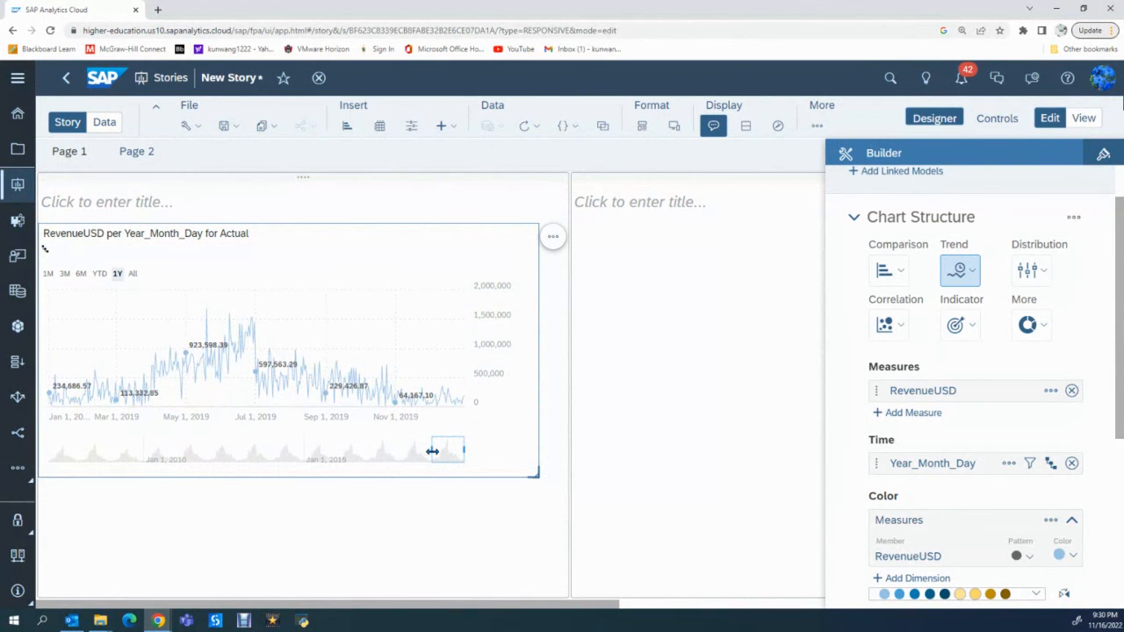
- Extend the time series to its full date range and add an Automatic Forecast to the chart
{"action": "left_click_drag", "start_coordinate": [432, 452], "coordinate": [37, 461]}
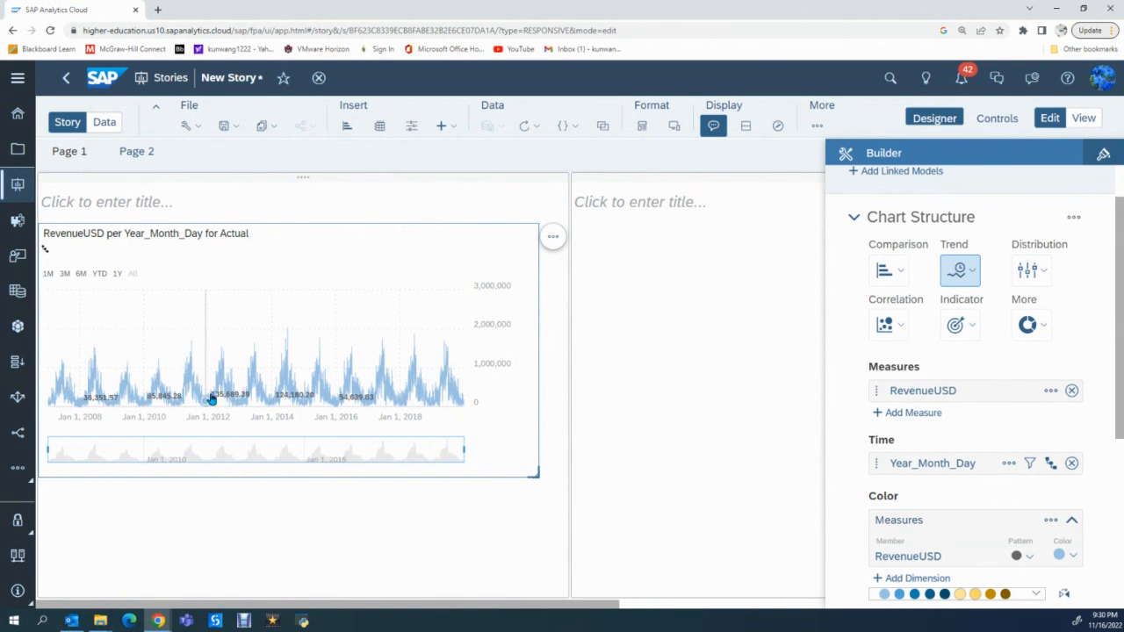
{"action": "mouse_move", "coordinate": [297, 395]}
{"action": "left_click", "coordinate": [552, 241]}
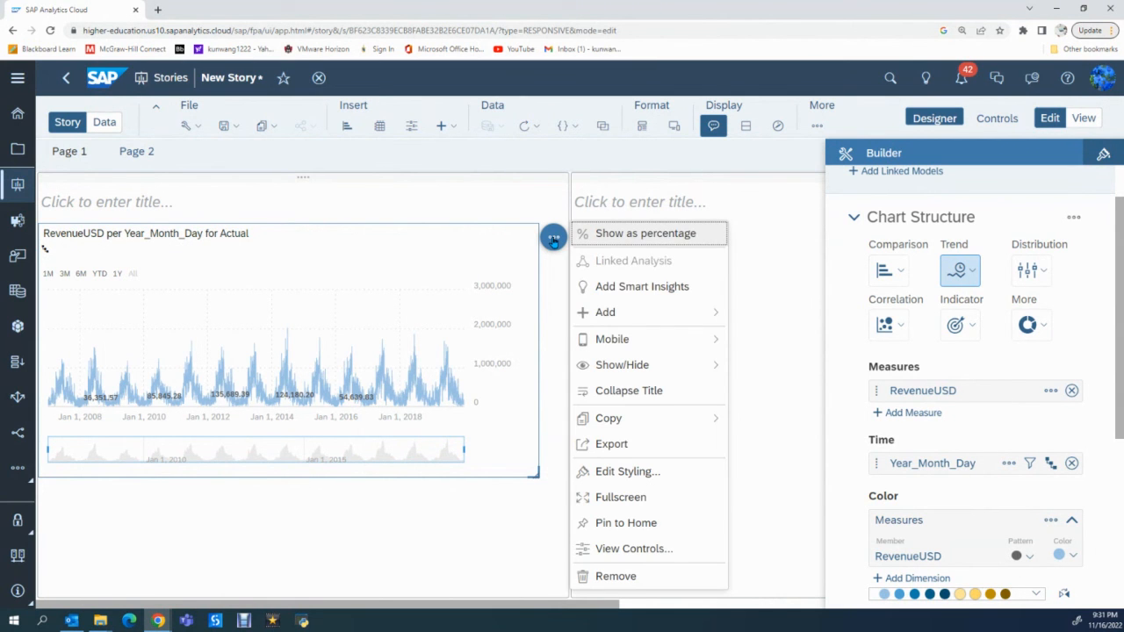
{"action": "mouse_move", "coordinate": [630, 311]}
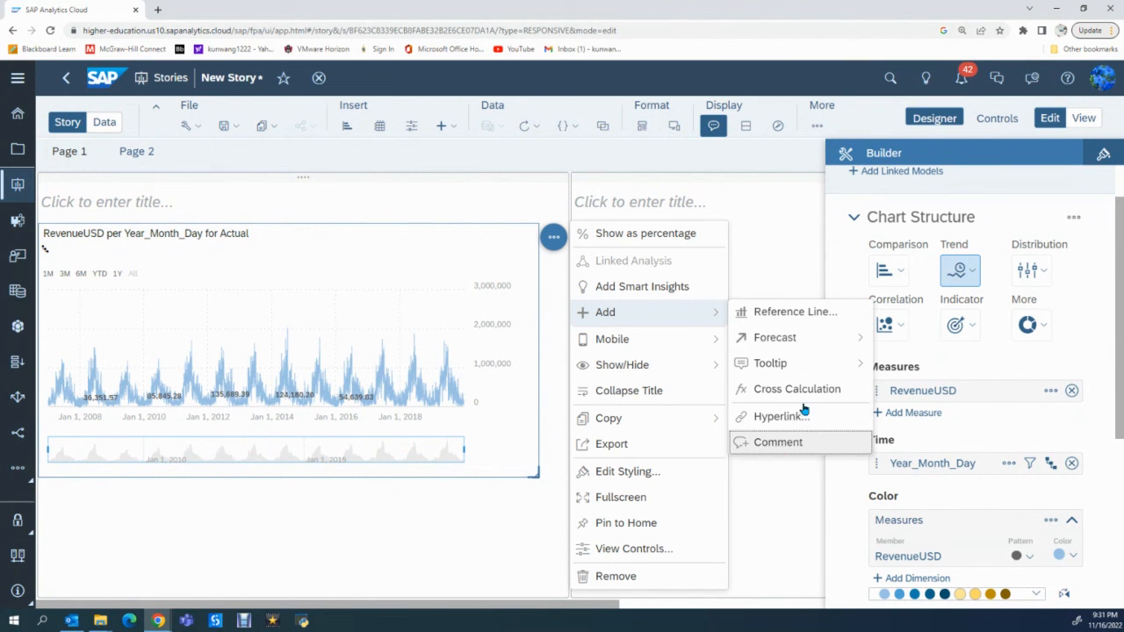
{"action": "mouse_move", "coordinate": [786, 341]}
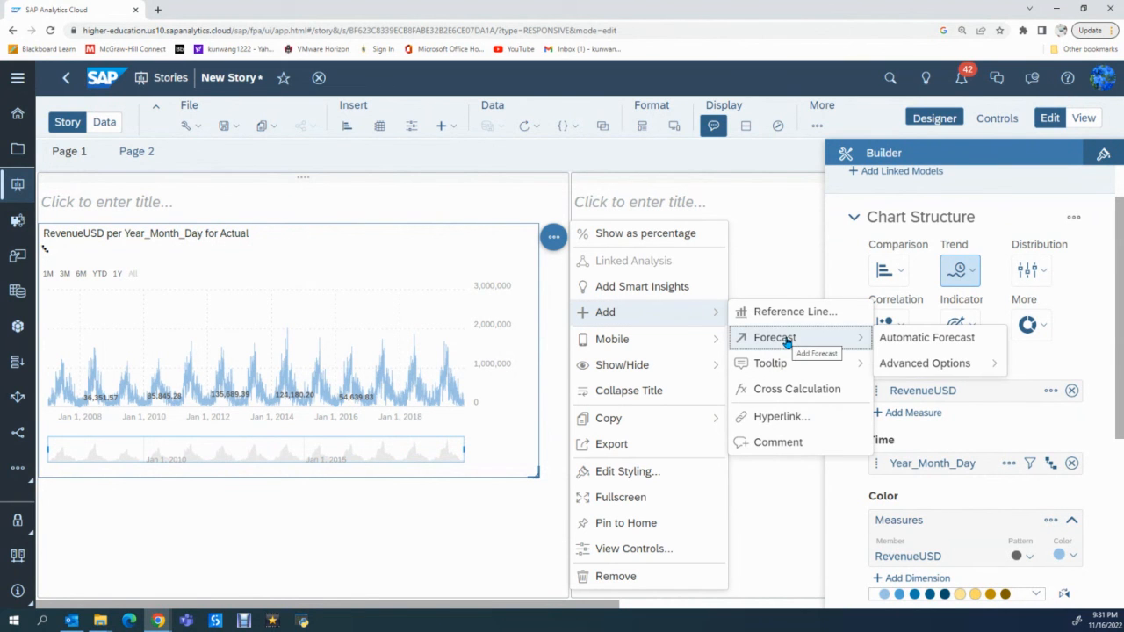
{"action": "left_click", "coordinate": [927, 341]}
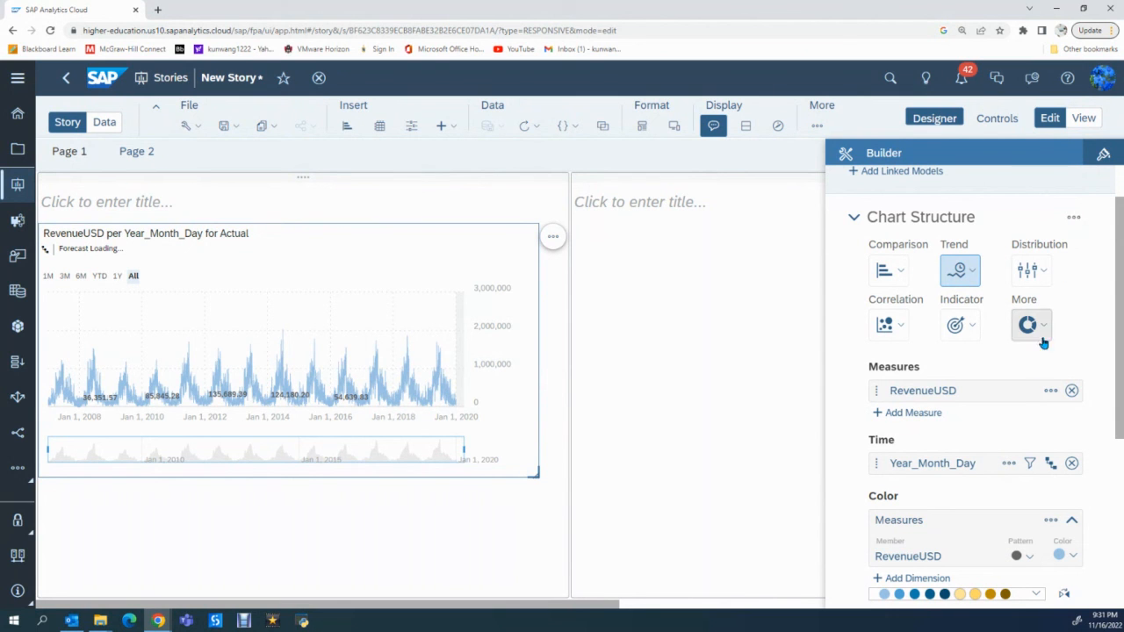
- Color the RevenueUSD series golden yellow and give it a diagonally striped pattern
{"action": "left_click", "coordinate": [1071, 558]}
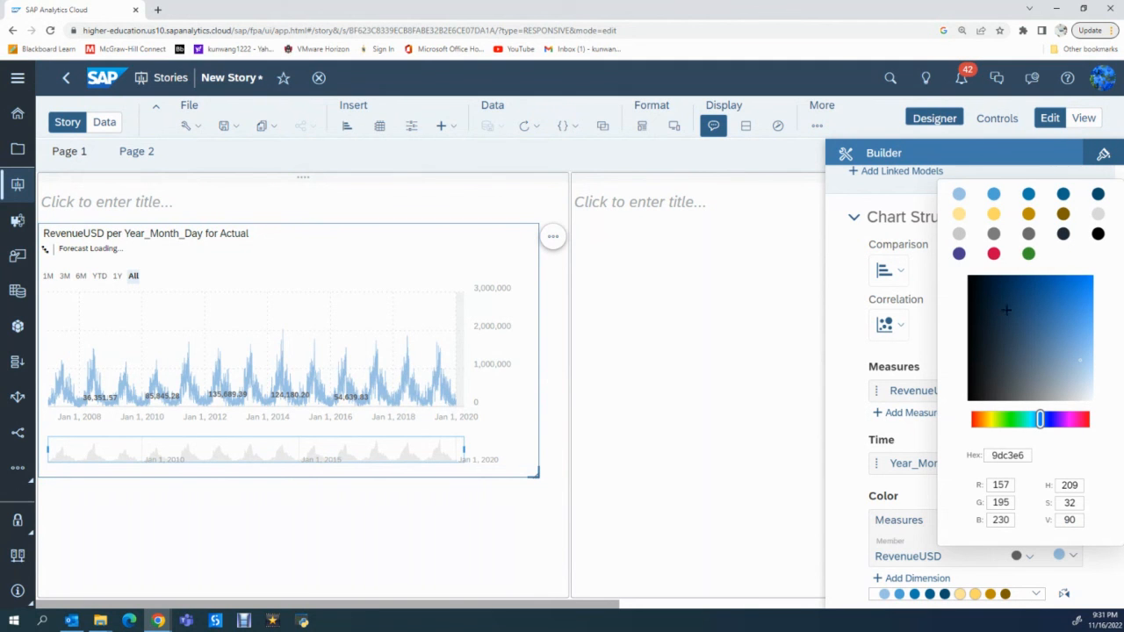
{"action": "left_click", "coordinate": [993, 216]}
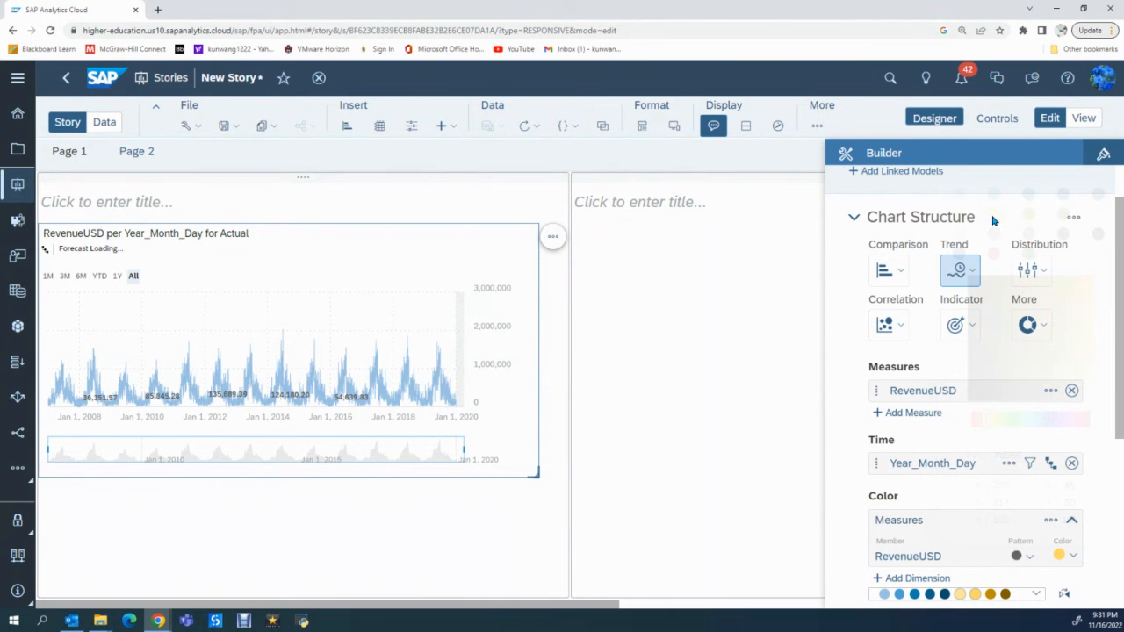
{"action": "scroll", "coordinate": [1013, 509], "scroll_direction": "down", "scroll_amount": 3}
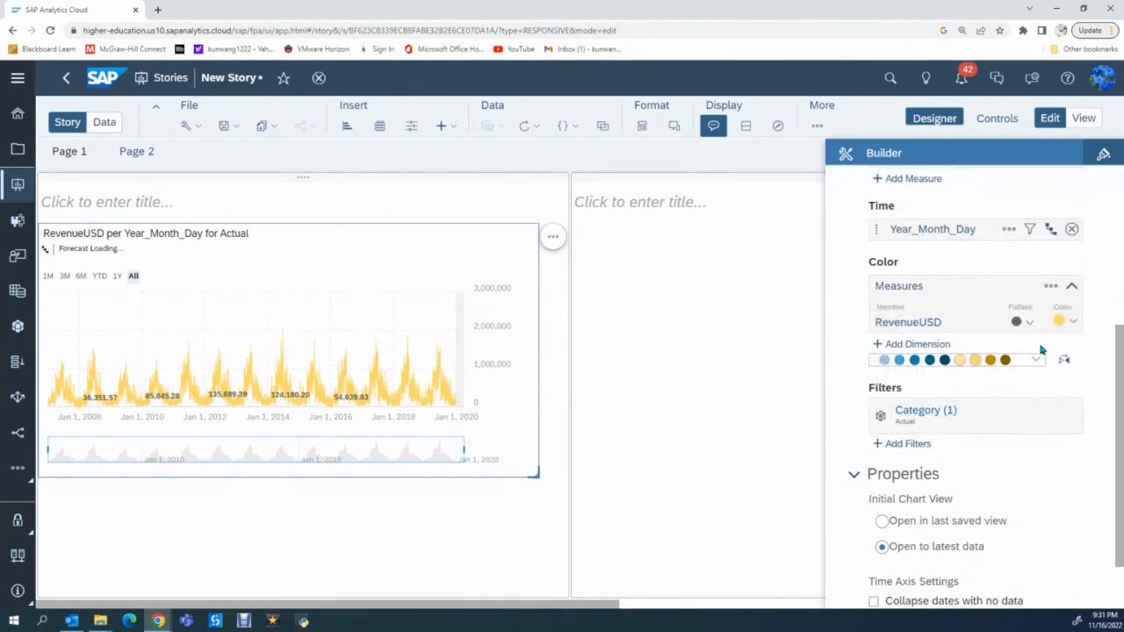
{"action": "left_click", "coordinate": [1029, 322]}
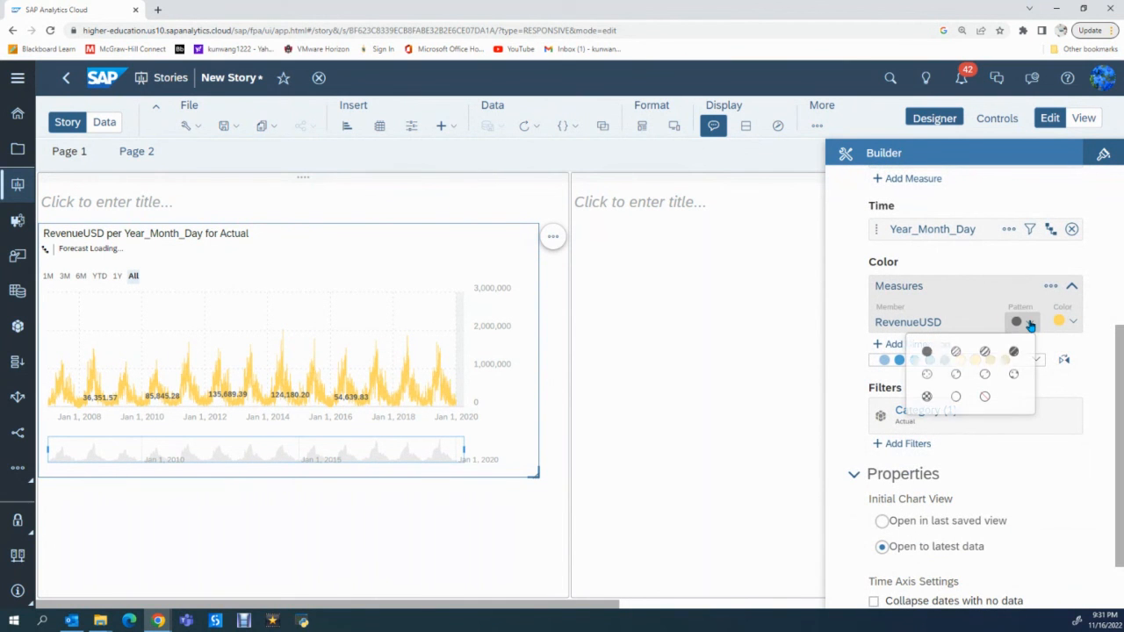
{"action": "left_click", "coordinate": [984, 351]}
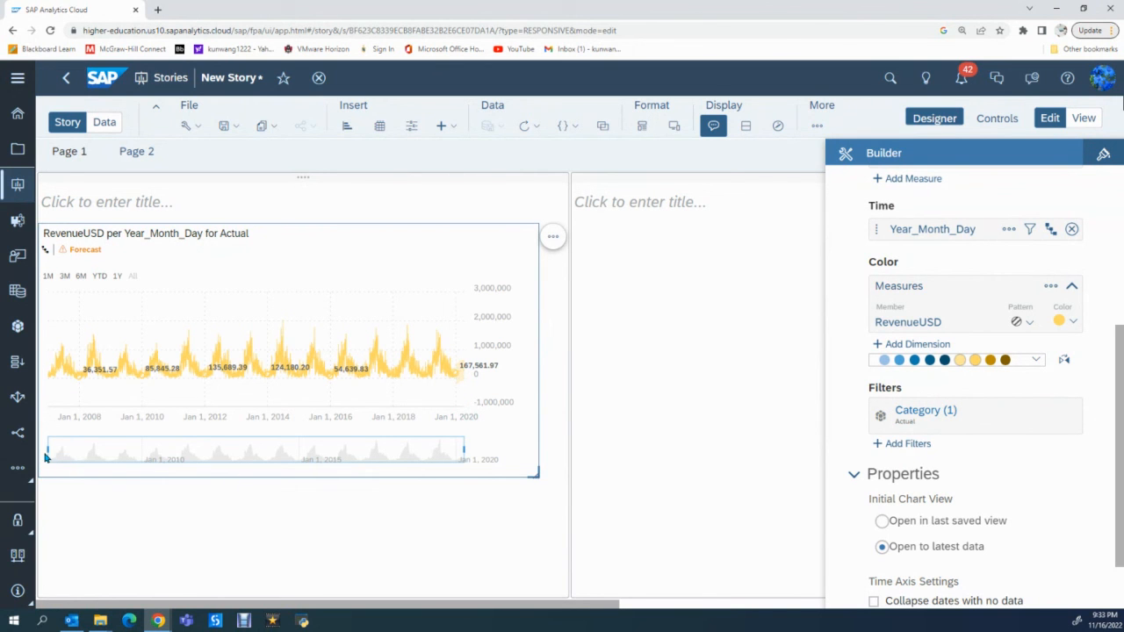
- Narrow the chart's time range to about mid-2018 through early 2020 and examine the forecast section
{"action": "left_click_drag", "start_coordinate": [45, 456], "coordinate": [79, 453]}
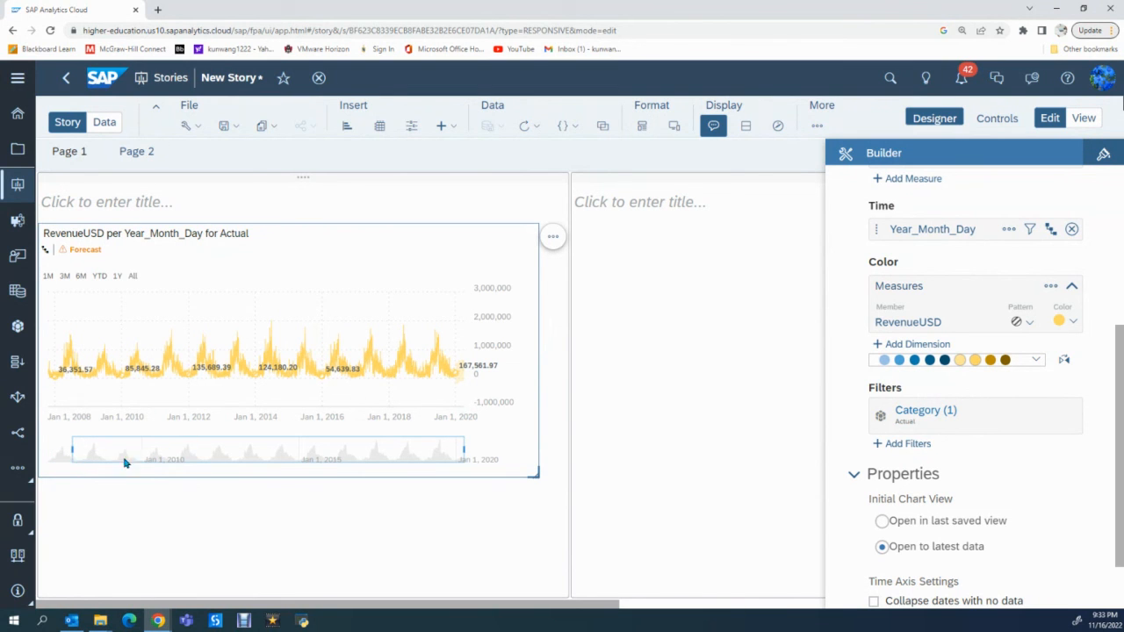
{"action": "left_click_drag", "start_coordinate": [125, 462], "coordinate": [463, 449]}
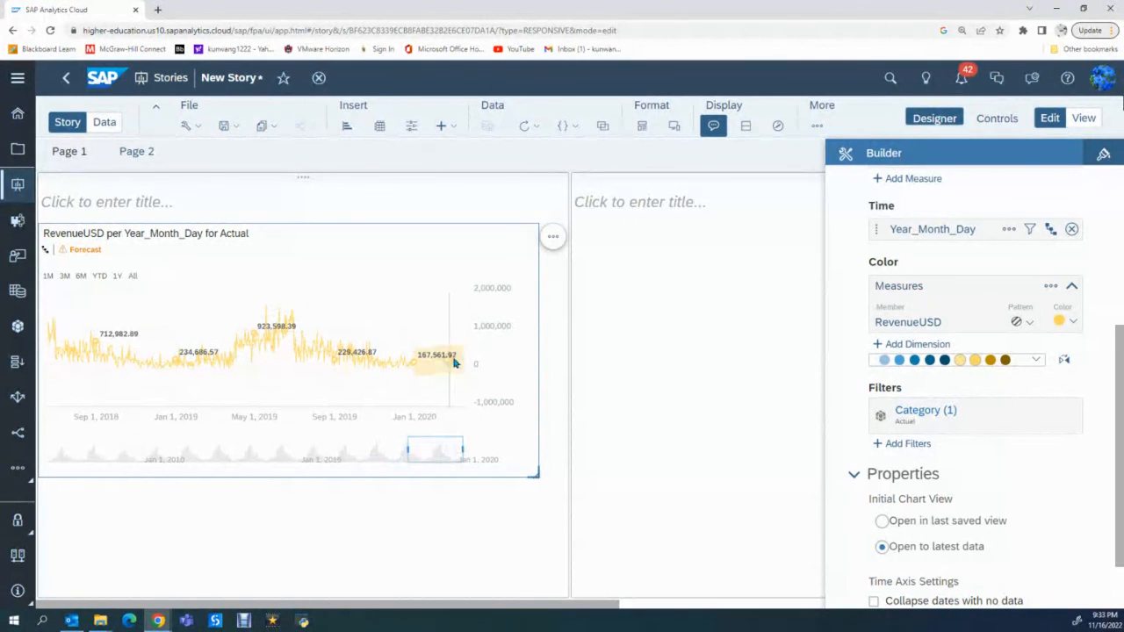
{"action": "mouse_move", "coordinate": [413, 380]}
- Switch the chart's forecast method to Triple Exponential Smoothing
{"action": "left_click", "coordinate": [553, 240]}
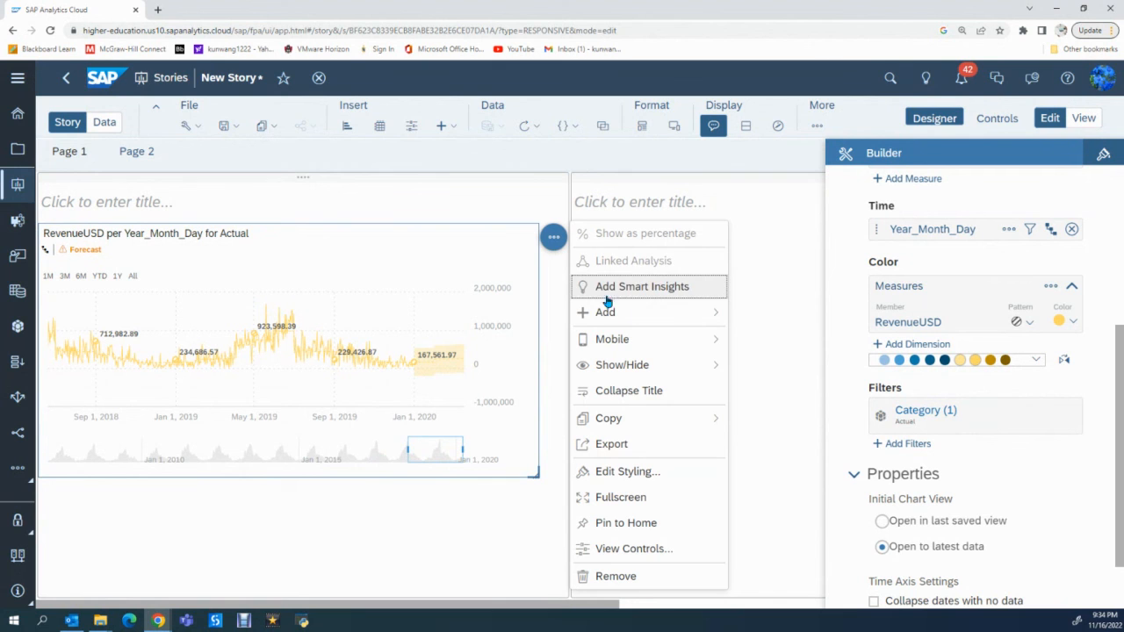
{"action": "left_click", "coordinate": [712, 314]}
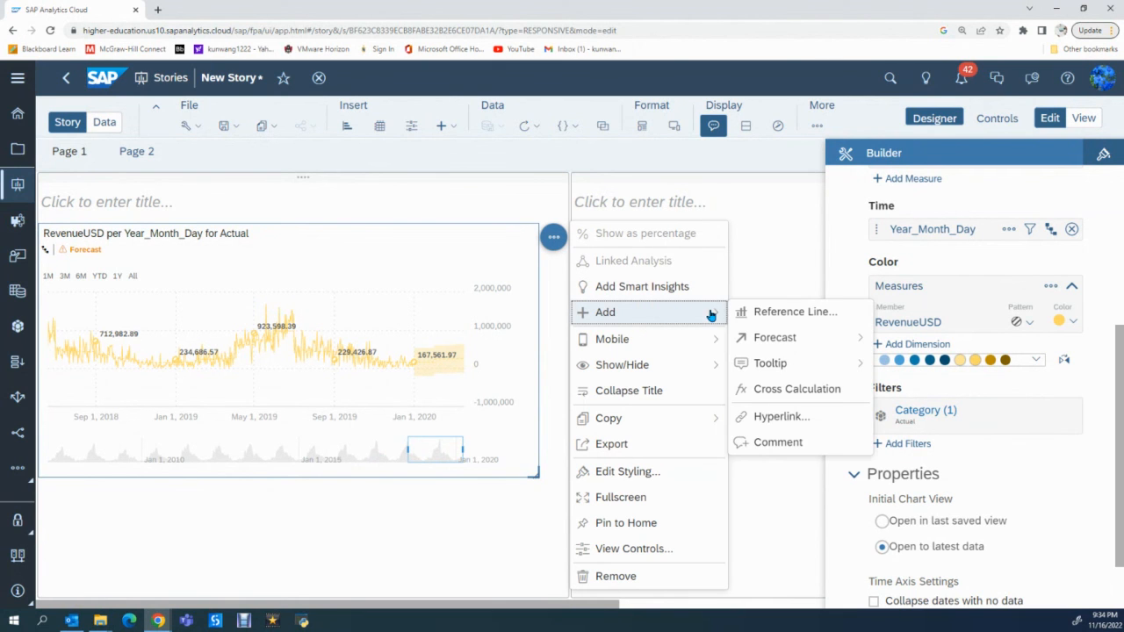
{"action": "left_click", "coordinate": [799, 340]}
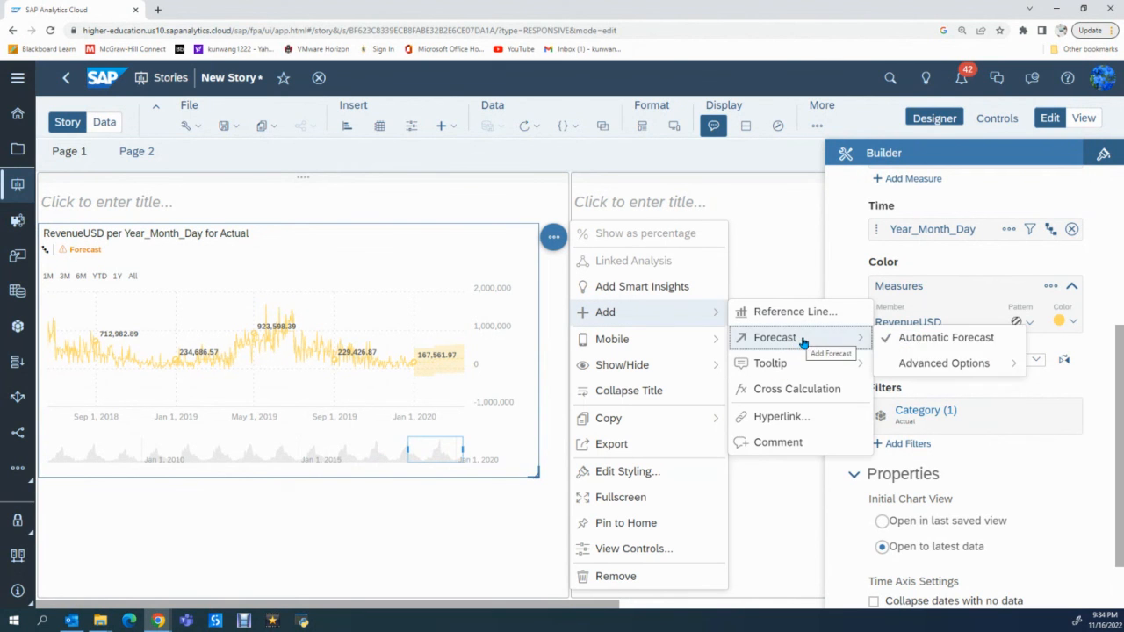
{"action": "left_click", "coordinate": [942, 364]}
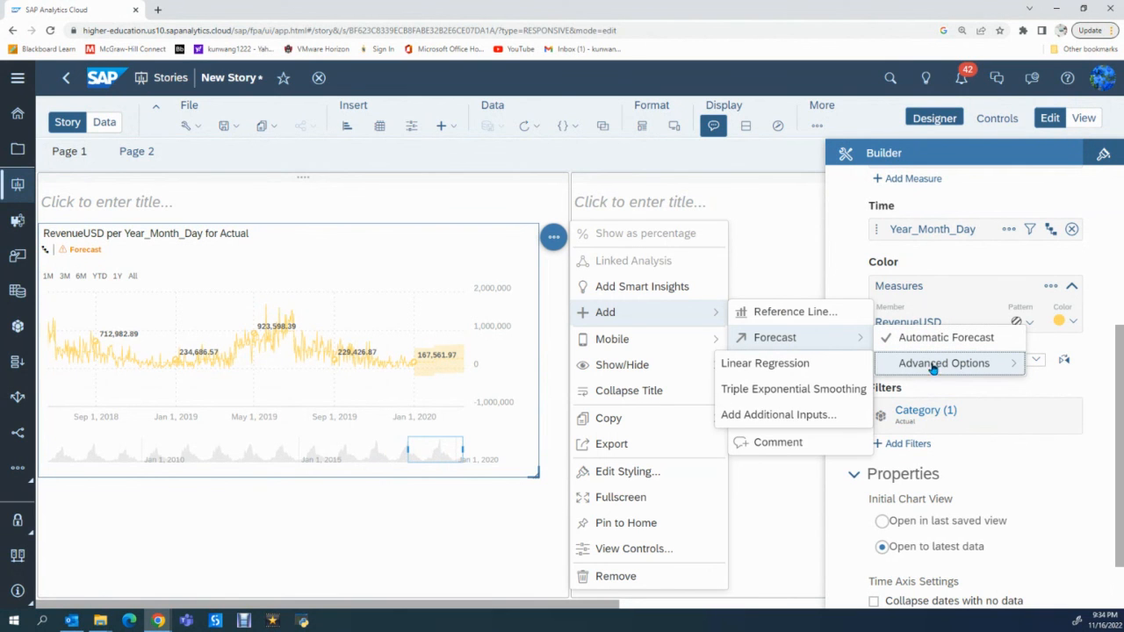
{"action": "left_click", "coordinate": [794, 391]}
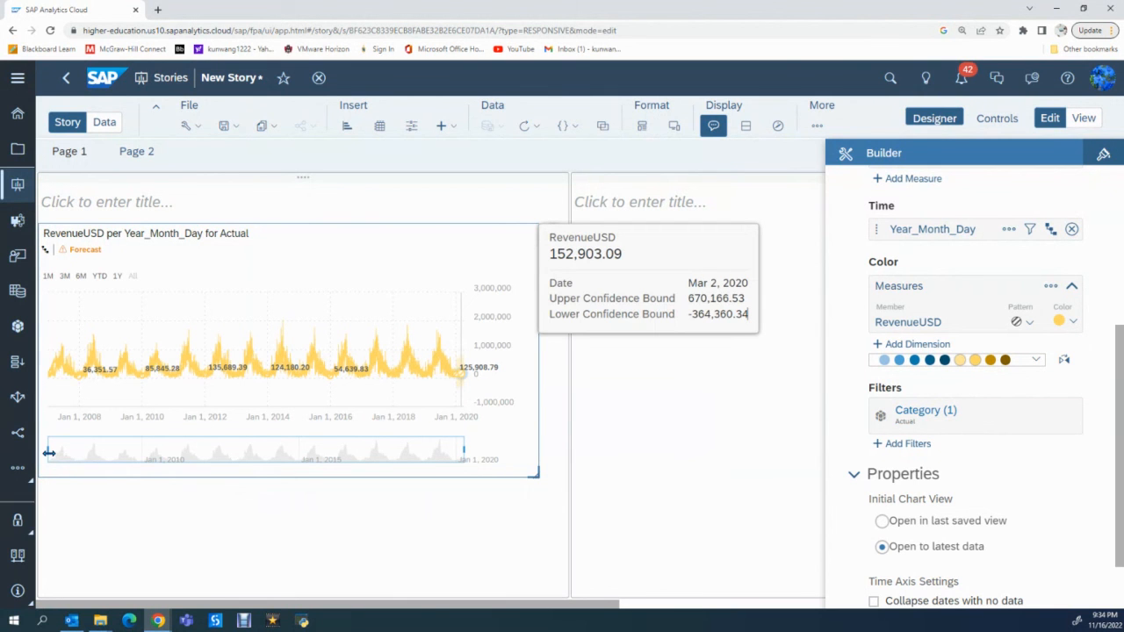
- Narrow the time range to about late 2017 through early 2020 and examine the revenue and forecast values
{"action": "left_click_drag", "start_coordinate": [49, 452], "coordinate": [385, 456]}
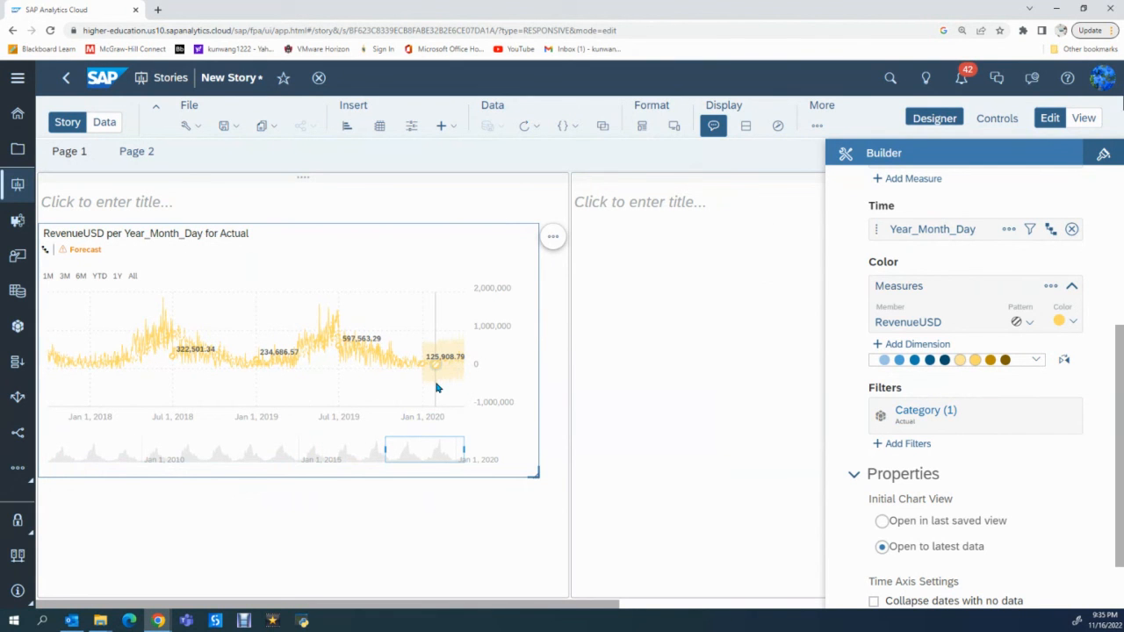
{"action": "mouse_move", "coordinate": [445, 383]}
{"action": "mouse_move", "coordinate": [315, 279]}
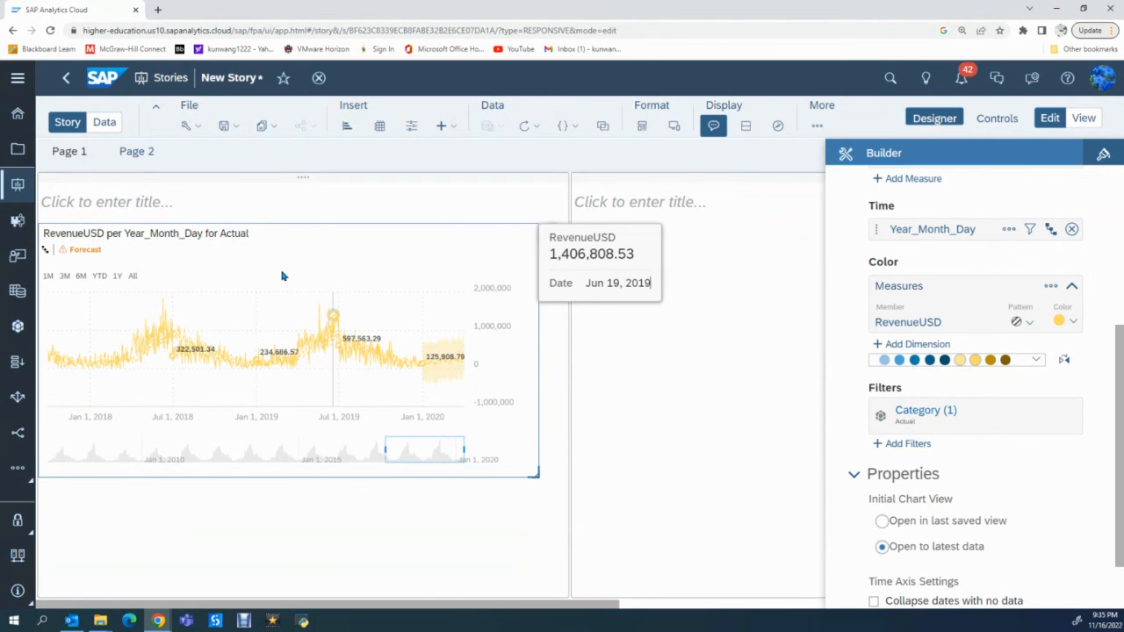